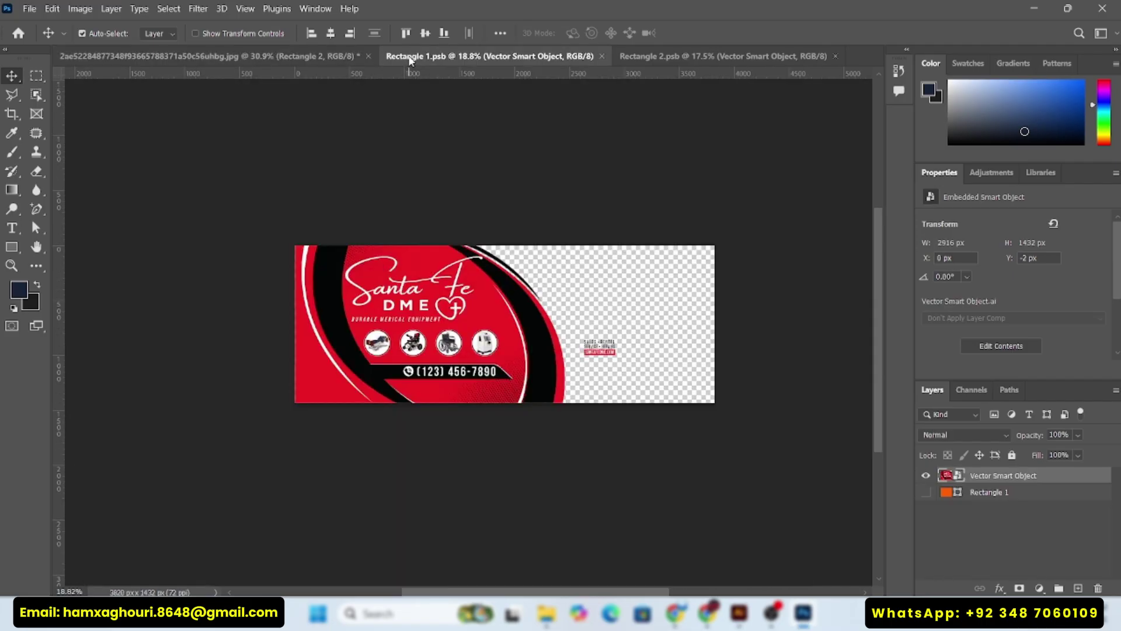
# Step: Examine the side and rear wrap artwork in the Rectangle 1 and Rectangle 2 smart object documents
pyautogui.press('z')
pyautogui.moveTo(538, 324); pyautogui.dragTo(554, 347)
pyautogui.moveTo(392, 388)
pyautogui.mouseDown()
pyautogui.moveTo(556, 400)
pyautogui.moveTo(403, 381)
pyautogui.mouseUp()
pyautogui.moveTo(606, 378); pyautogui.dragTo(599, 372)
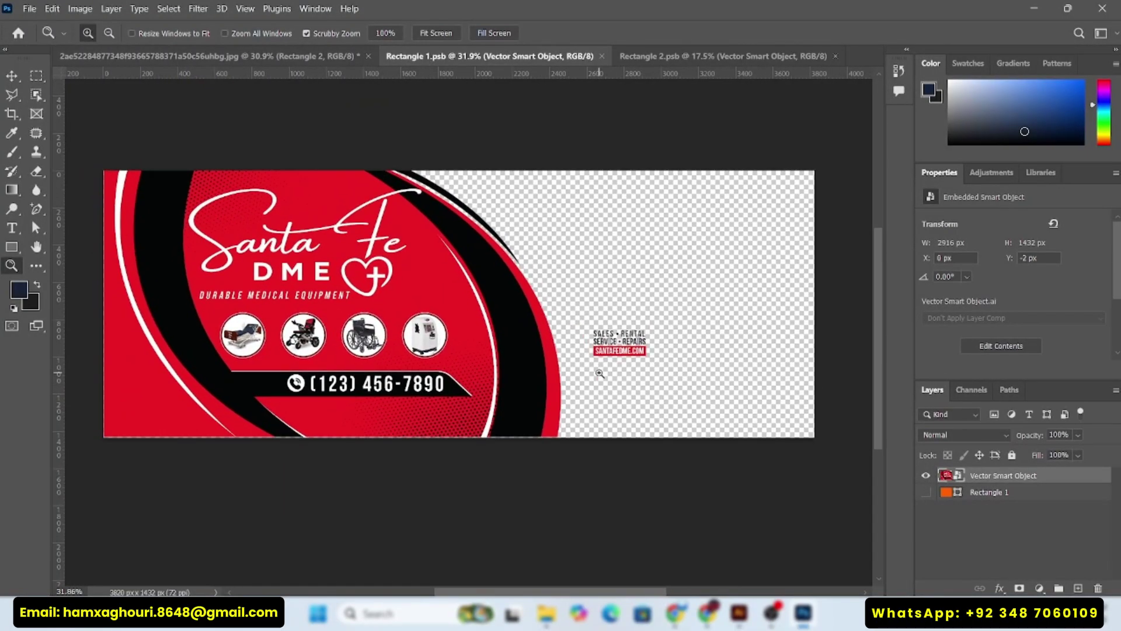
pyautogui.press('v')
pyautogui.click(726, 58)
pyautogui.press('z')
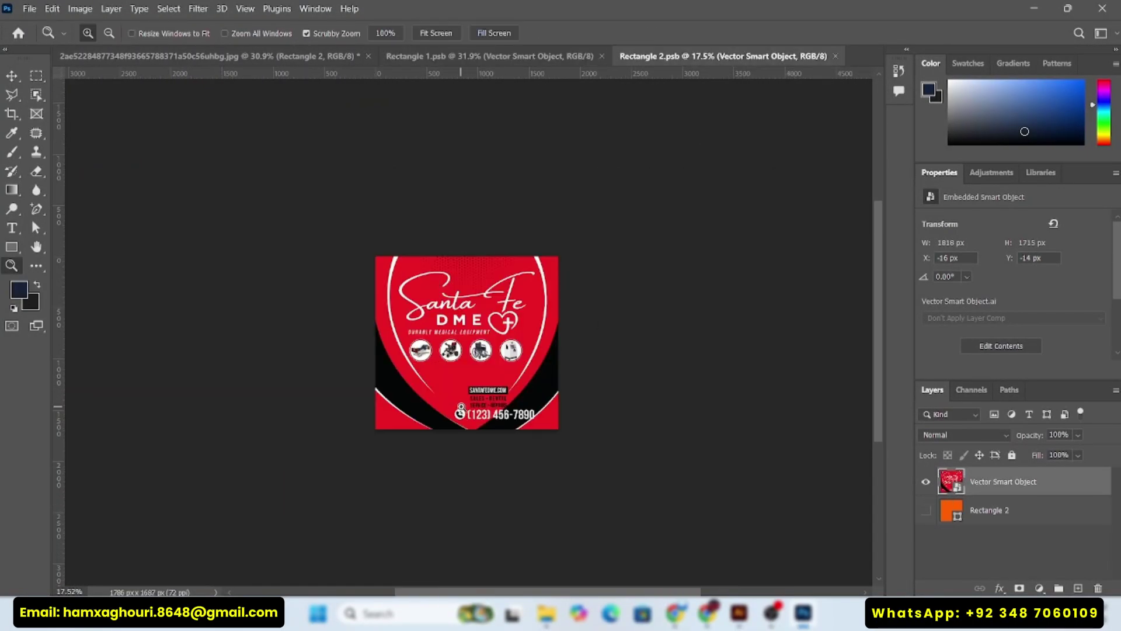
pyautogui.moveTo(473, 428); pyautogui.dragTo(497, 427)
pyautogui.press('v')
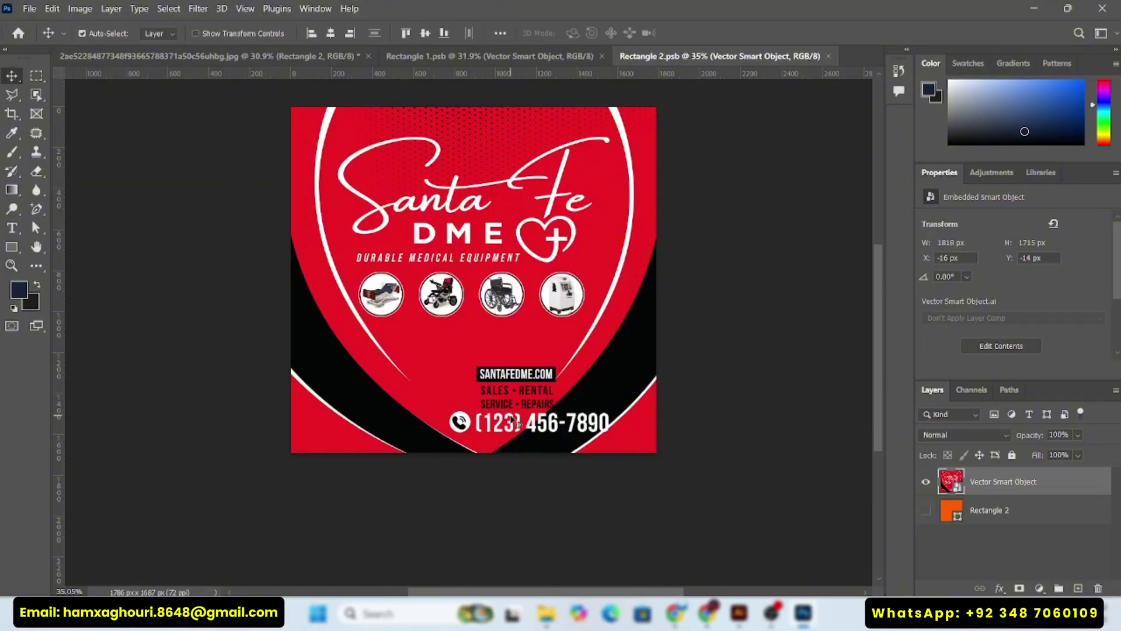
pyautogui.moveTo(610, 369); pyautogui.dragTo(611, 380)
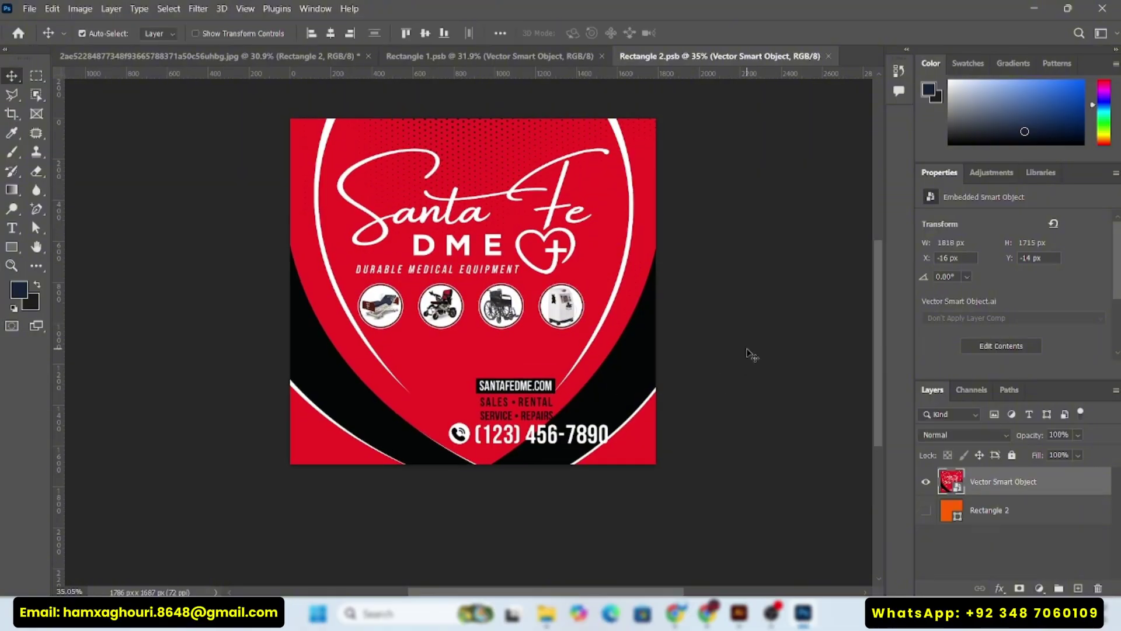
# Step: Switch to Illustrator and examine the two side wrap designs in Printable Files.ai
pyautogui.click(744, 616)
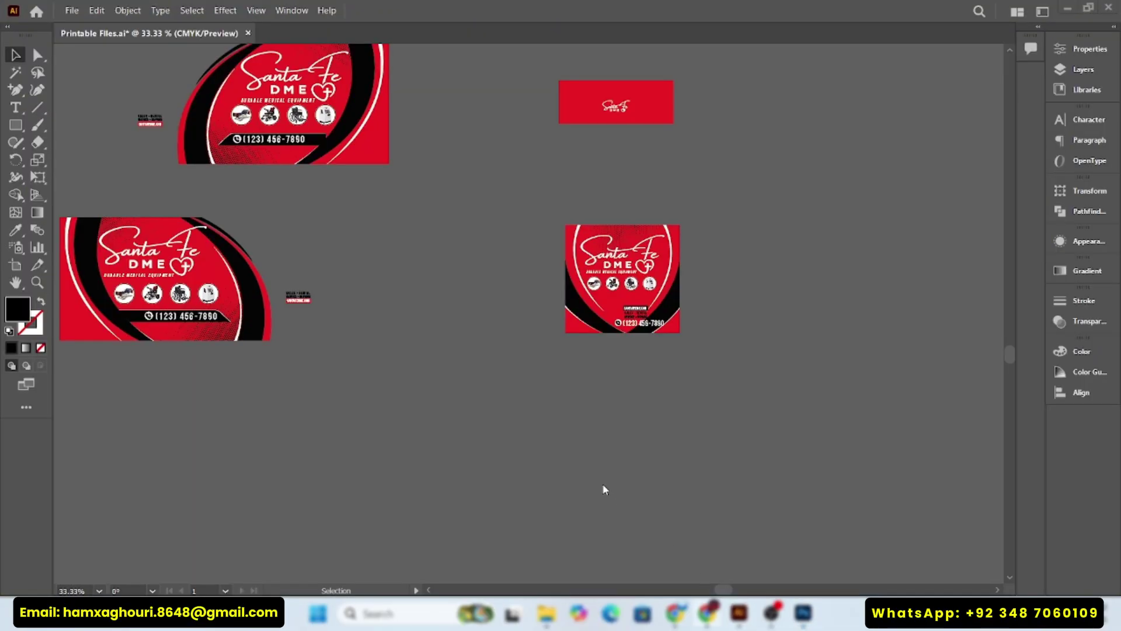
pyautogui.moveTo(486, 430); pyautogui.dragTo(586, 514)
pyautogui.press('z')
pyautogui.moveTo(351, 387); pyautogui.dragTo(379, 397)
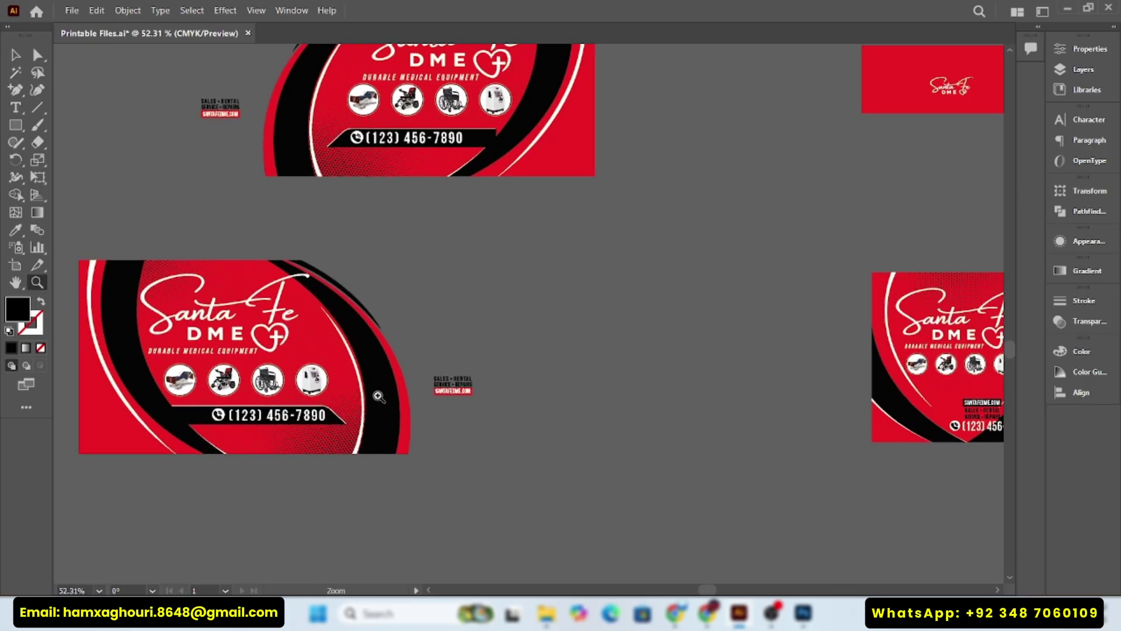
pyautogui.moveTo(317, 429); pyautogui.dragTo(334, 443)
pyautogui.press('v')
pyautogui.click(357, 401)
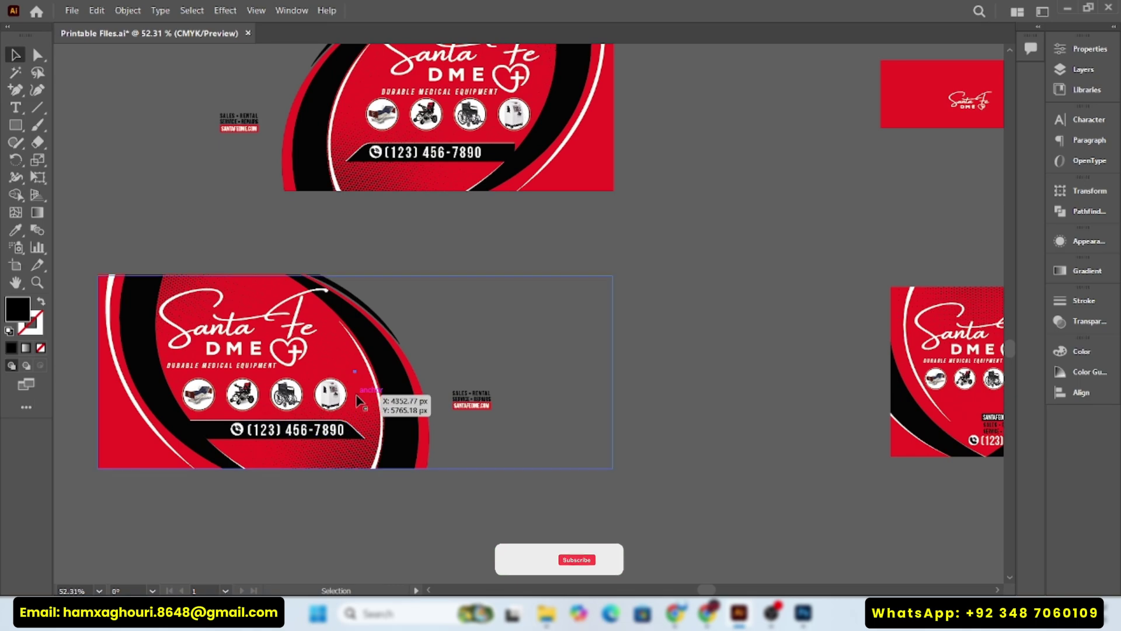
pyautogui.moveTo(375, 366); pyautogui.dragTo(373, 470)
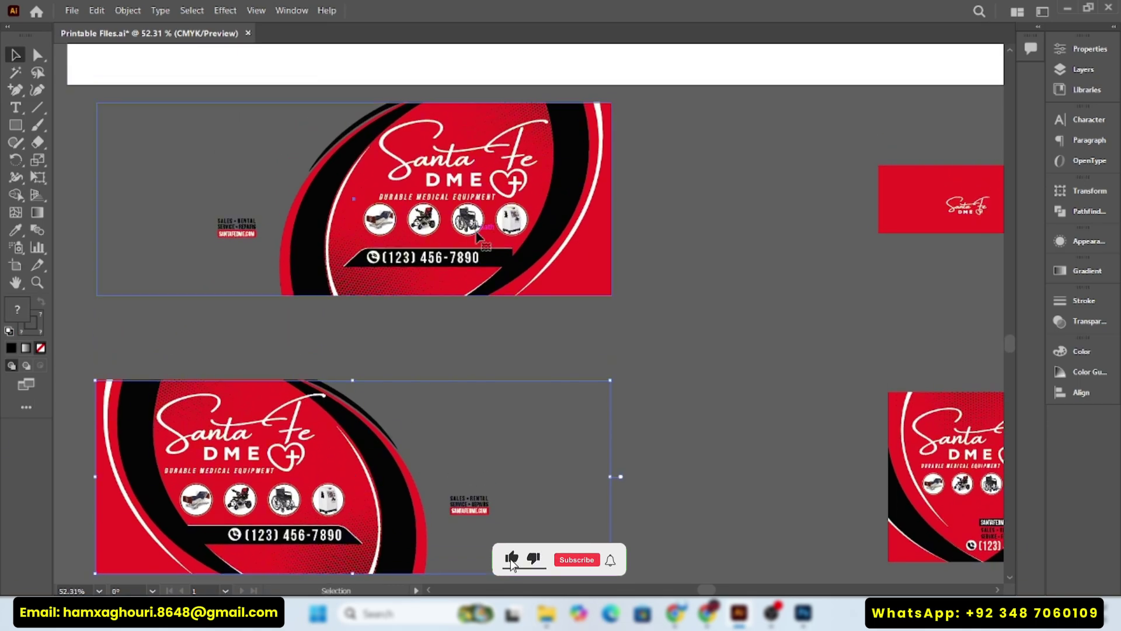
pyautogui.click(477, 235)
pyautogui.moveTo(482, 259); pyautogui.dragTo(482, 292)
# Step: Examine the plain red logo panel and the square rear wrap design in Printable Files.ai
pyautogui.moveTo(798, 295); pyautogui.dragTo(438, 296)
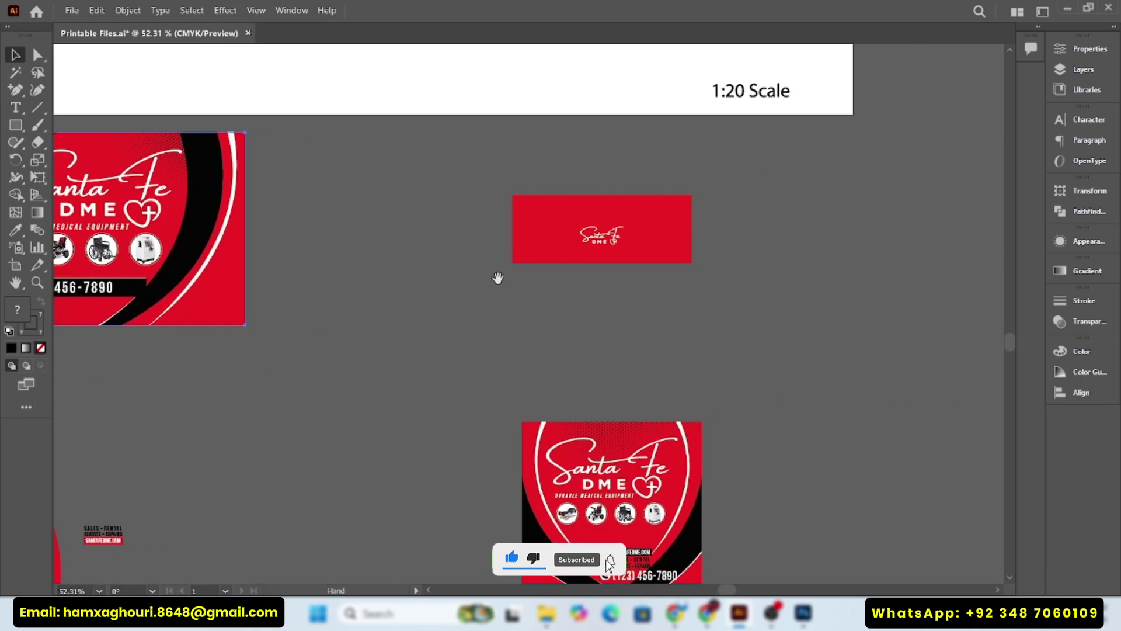
pyautogui.click(635, 232)
pyautogui.click(758, 271)
pyautogui.moveTo(681, 393); pyautogui.dragTo(659, 207)
pyautogui.click(645, 308)
pyautogui.press('z')
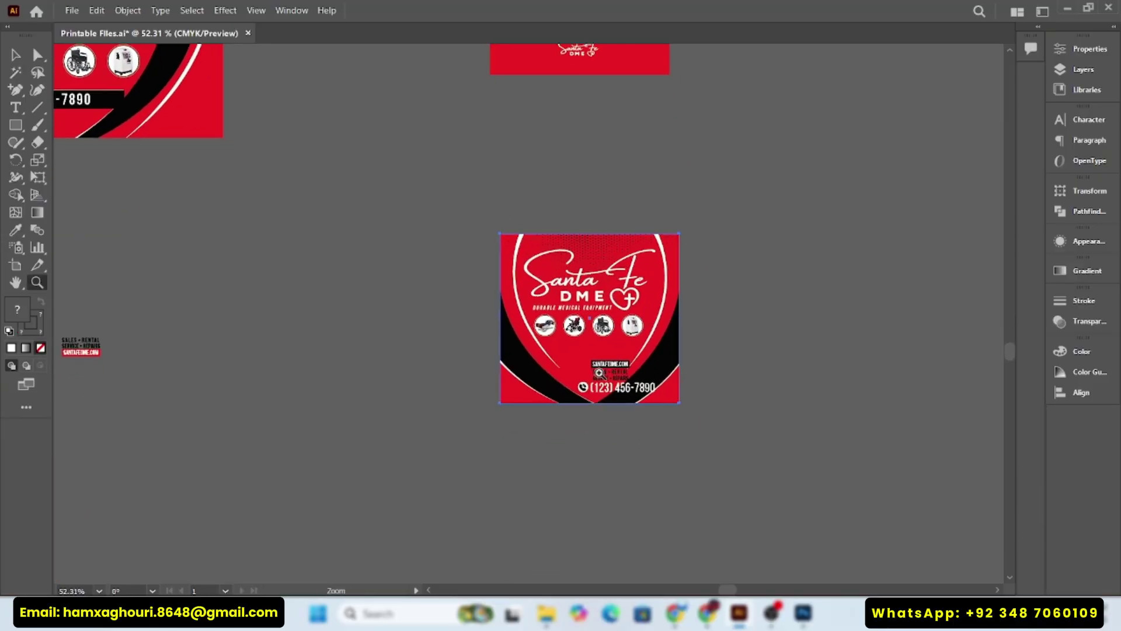
pyautogui.moveTo(605, 370); pyautogui.dragTo(690, 420)
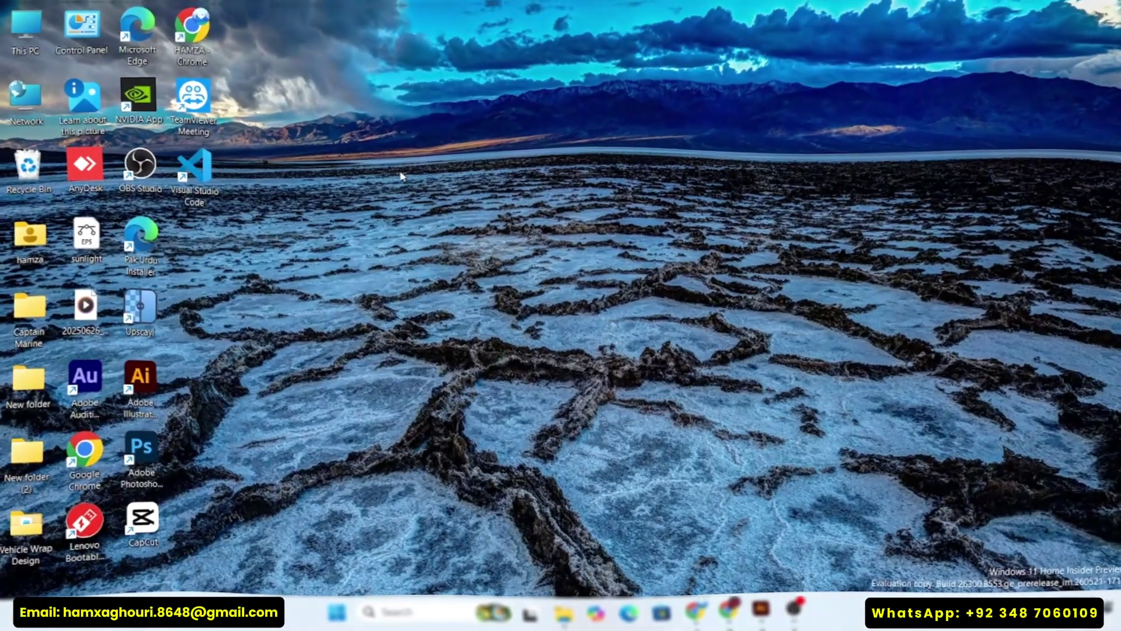
# Step: Refresh the desktop and launch Photoshop
pyautogui.rightClick(400, 176)
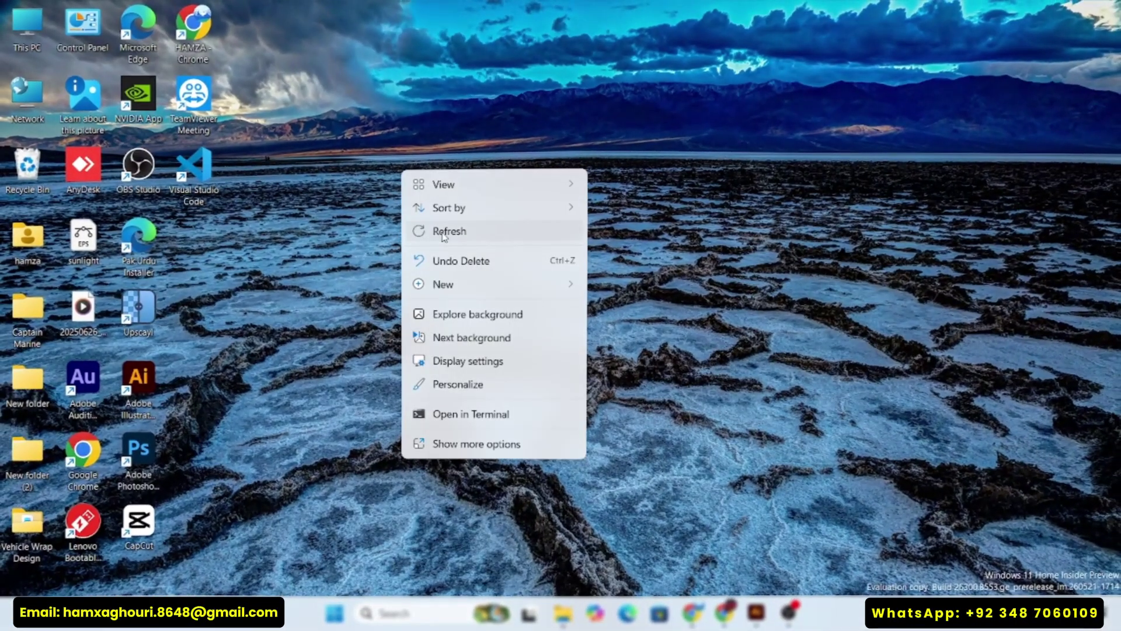
pyautogui.click(450, 231)
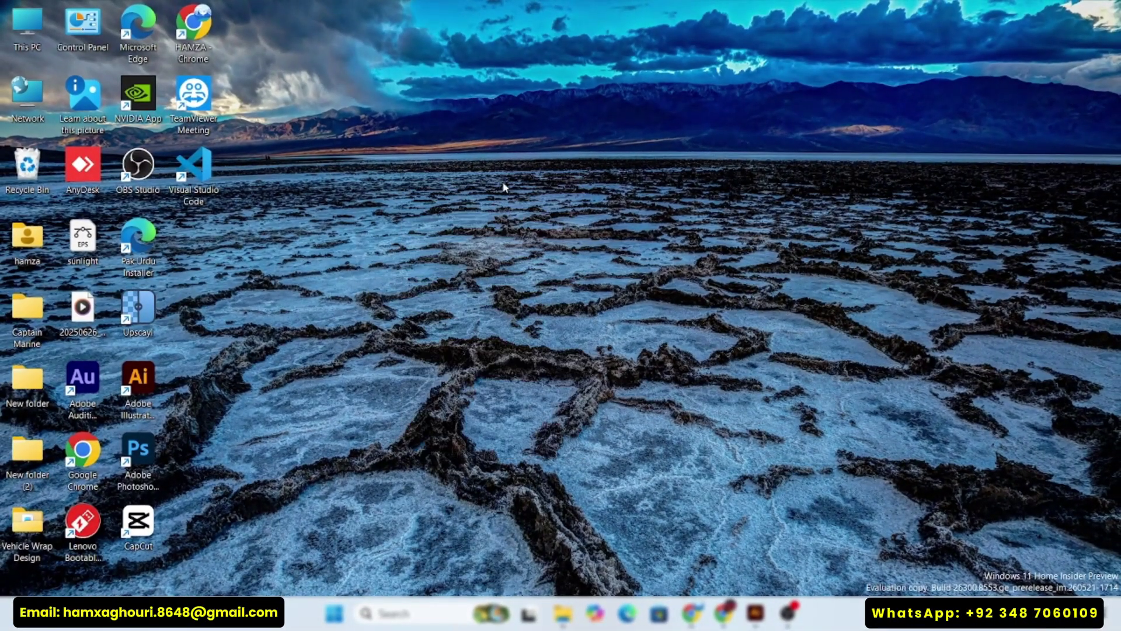
pyautogui.doubleClick(147, 455)
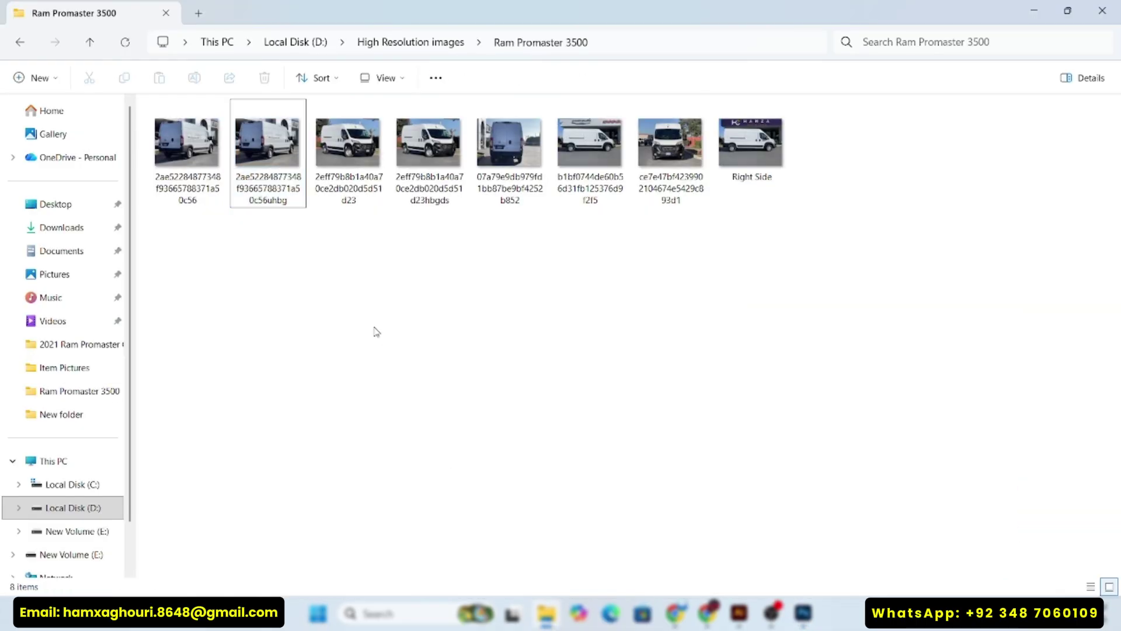
# Step: View the rear three-quarter van photo from the Ram Promaster 3500 folder up close, and close the viewer
pyautogui.doubleClick(267, 142)
pyautogui.scroll(3, 404, 271)
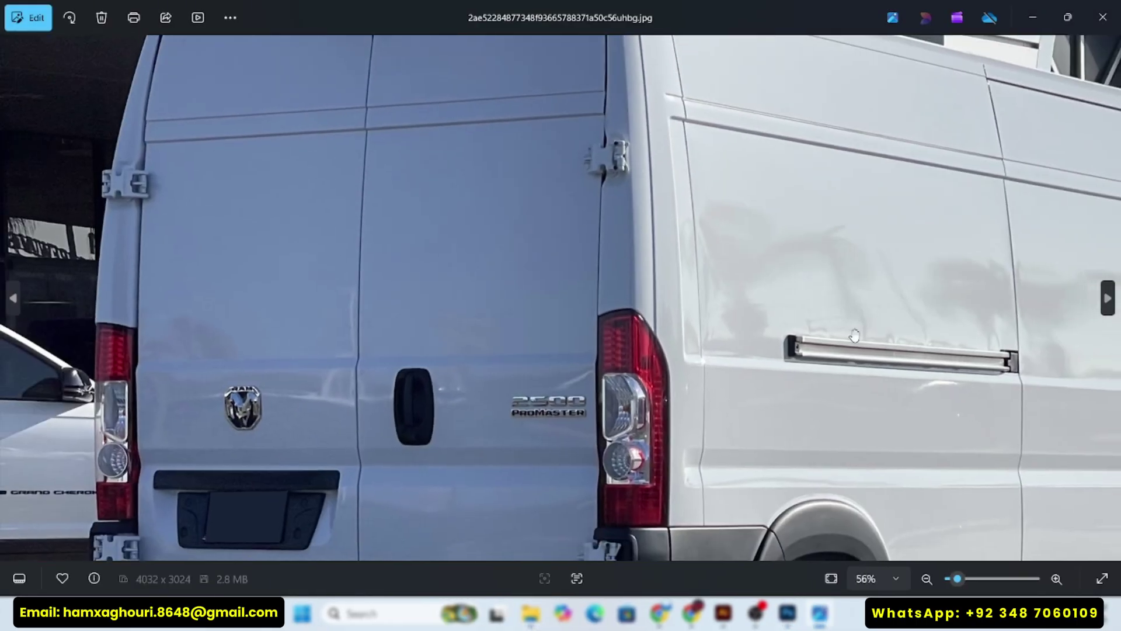
pyautogui.scroll(-2, 854, 335)
pyautogui.scroll(2, 695, 145)
pyautogui.scroll(-4, 931, 50)
pyautogui.click(1107, 17)
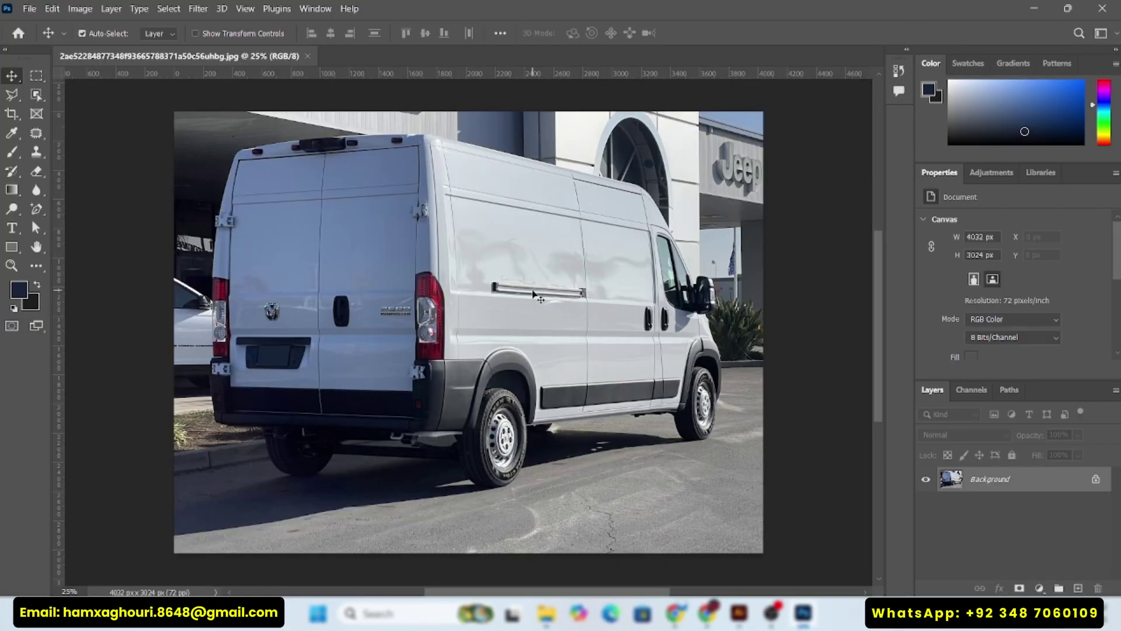
# Step: Duplicate the Background layer of the van photo and rename the copy Van's Picture
pyautogui.scroll(3, 533, 292)
pyautogui.scroll(-4, 506, 309)
pyautogui.scroll(10, 513, 305)
pyautogui.scroll(-8, 512, 305)
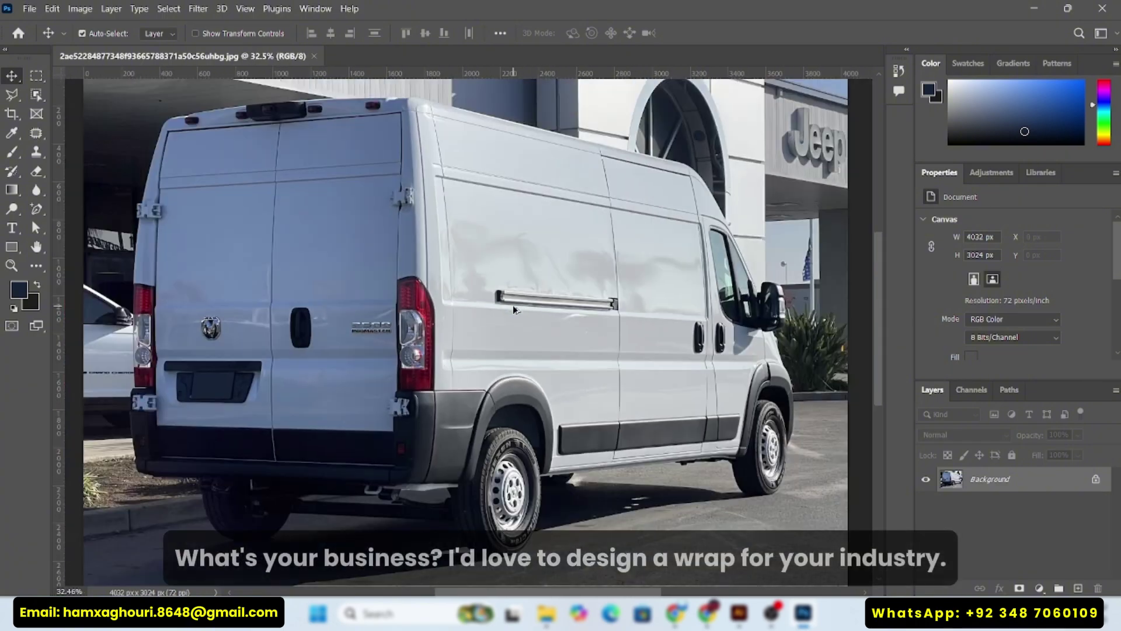
pyautogui.scroll(-1, 512, 304)
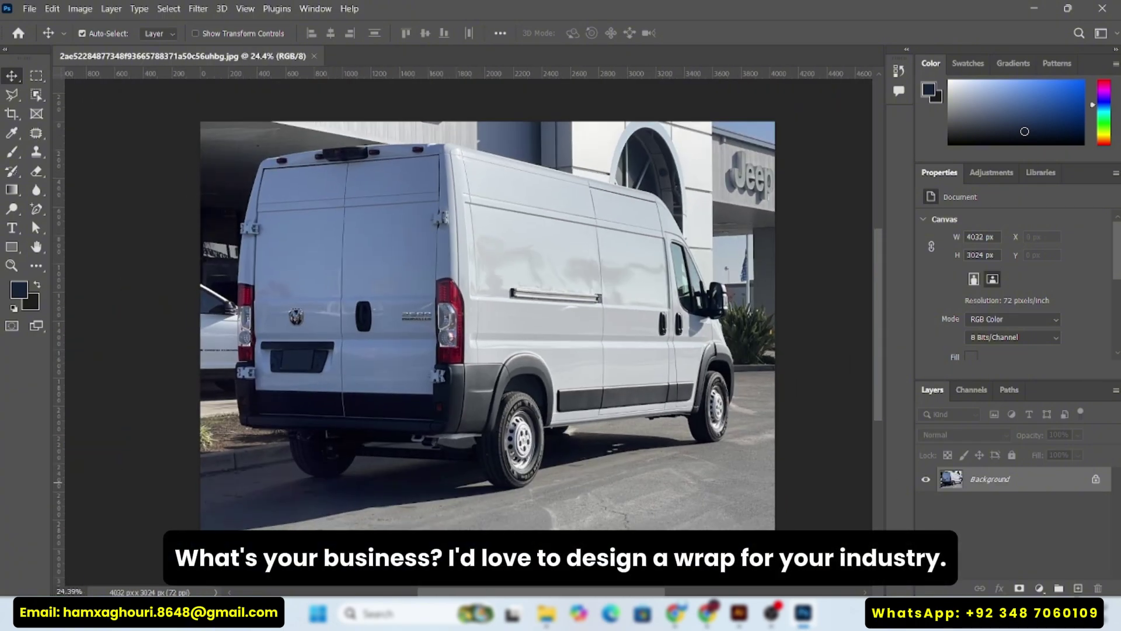
pyautogui.moveTo(1061, 489); pyautogui.dragTo(1079, 588)
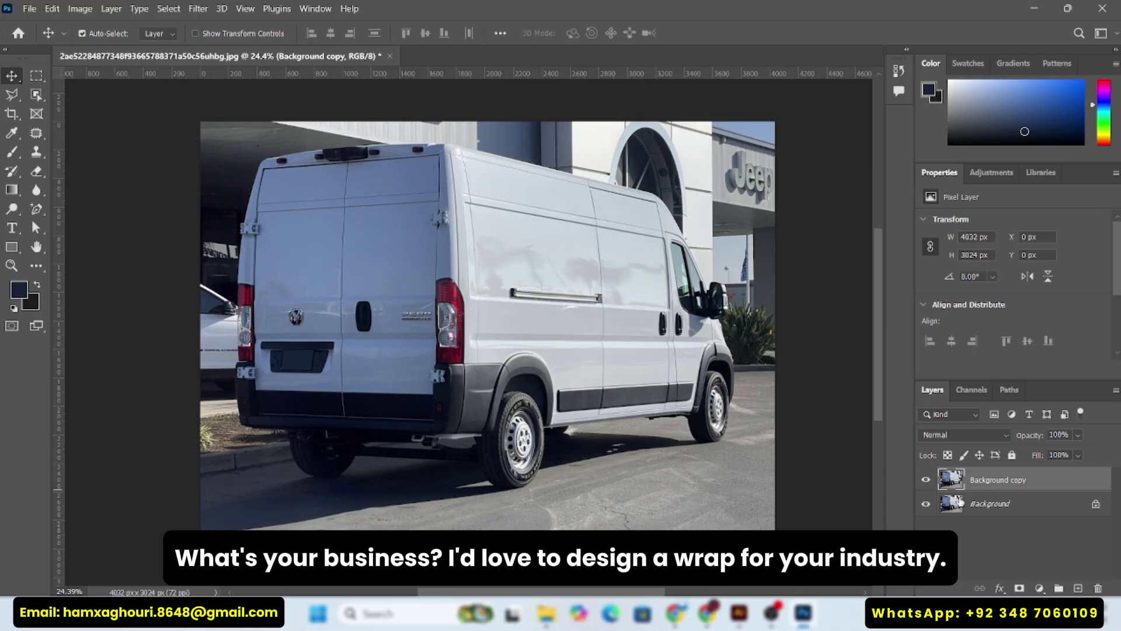
pyautogui.write('ORig')
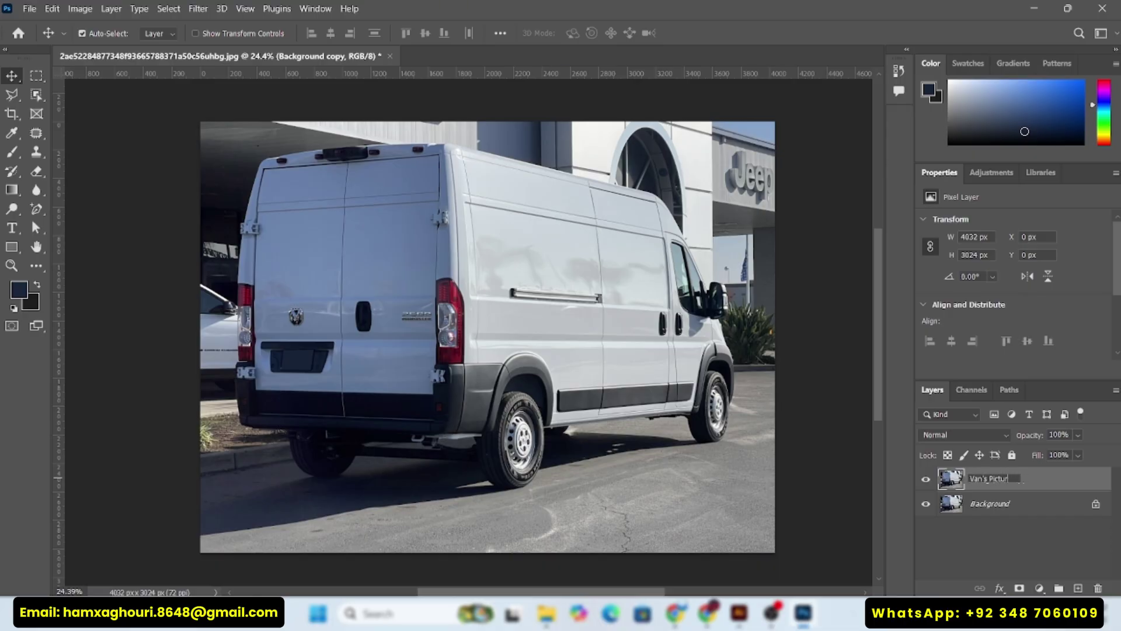
# Step: Choose the Pen tool, set it to Path mode, and select its path operation
pyautogui.scroll(5, 671, 333)
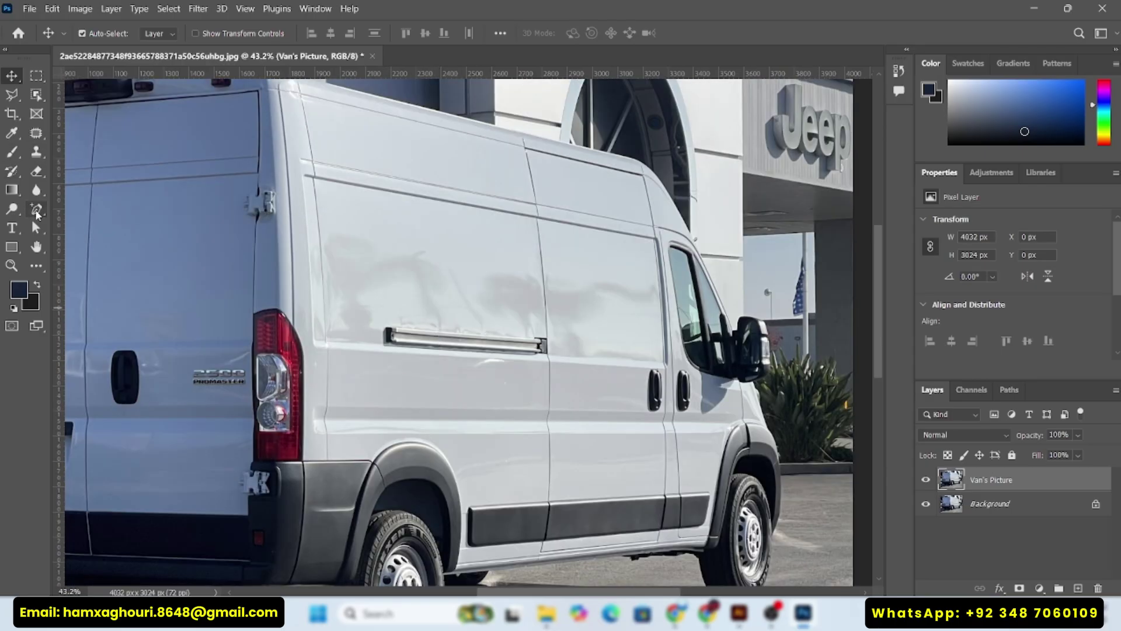
pyautogui.rightClick(37, 213)
pyautogui.click(124, 207)
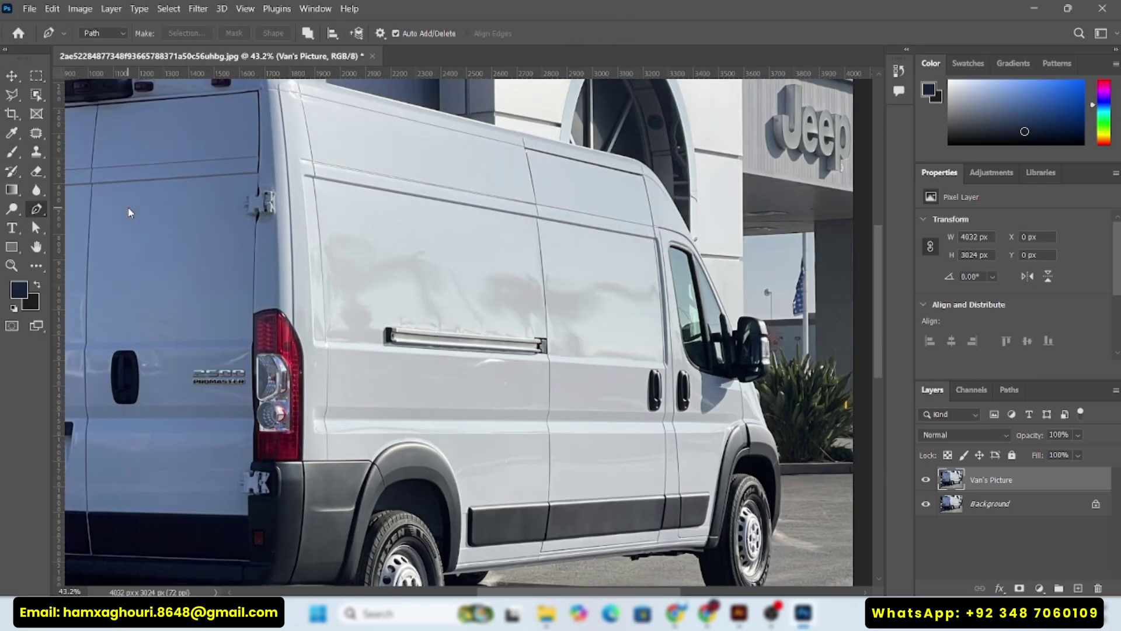
pyautogui.click(102, 33)
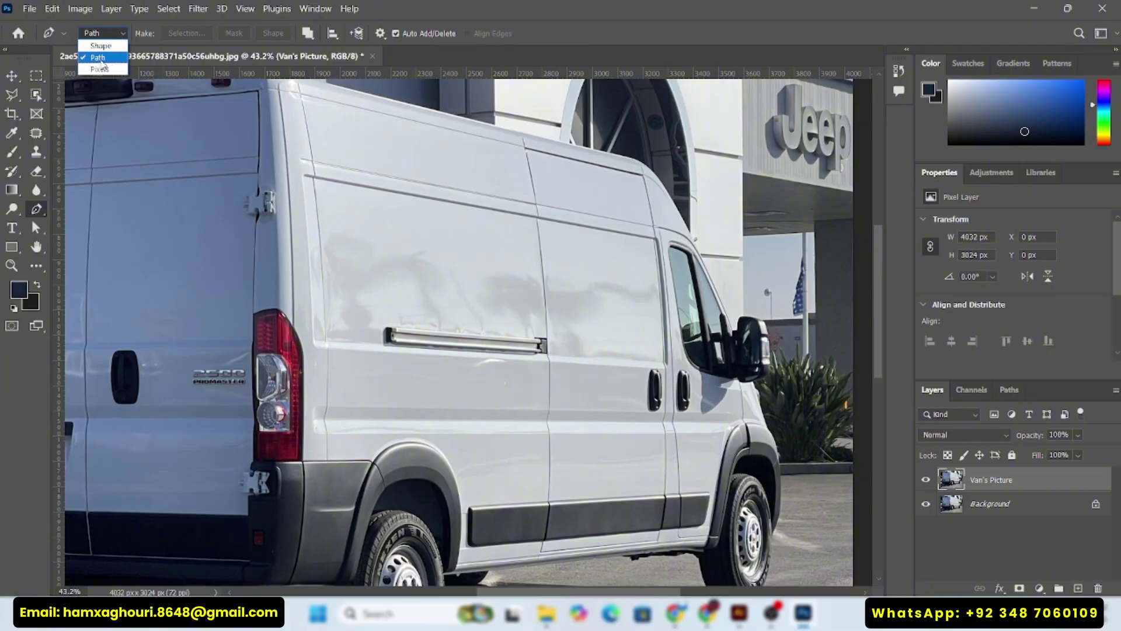
pyautogui.click(101, 59)
pyautogui.click(308, 33)
pyautogui.click(330, 65)
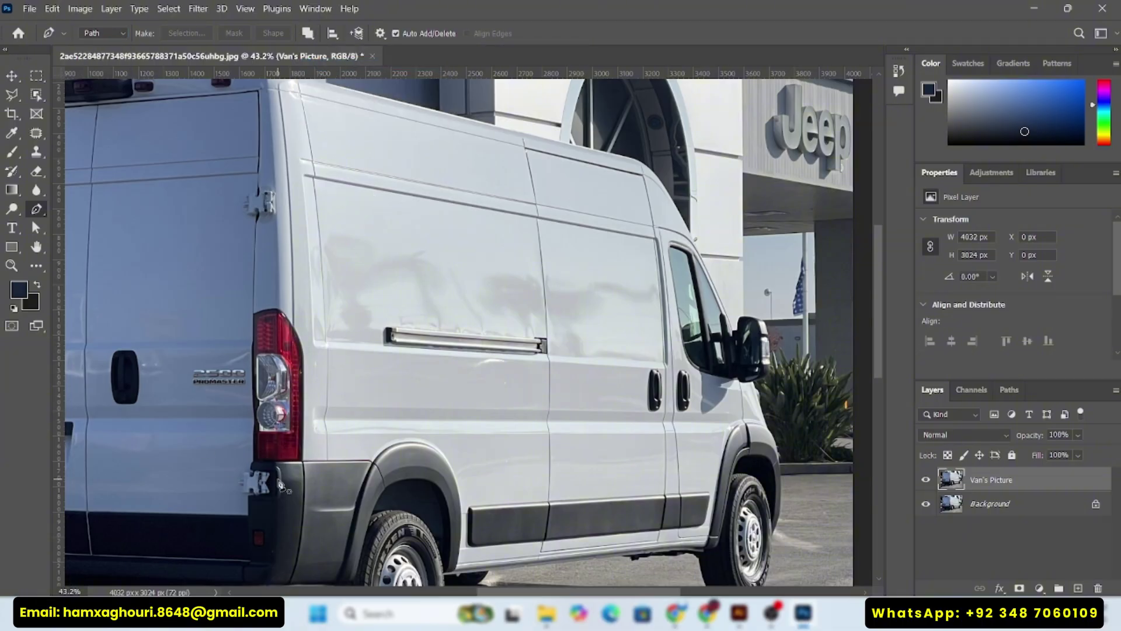
# Step: Start a pen path at the lower outer corner of the tail light and trace up its outer edge
pyautogui.scroll(5, 279, 484)
pyautogui.click(338, 484)
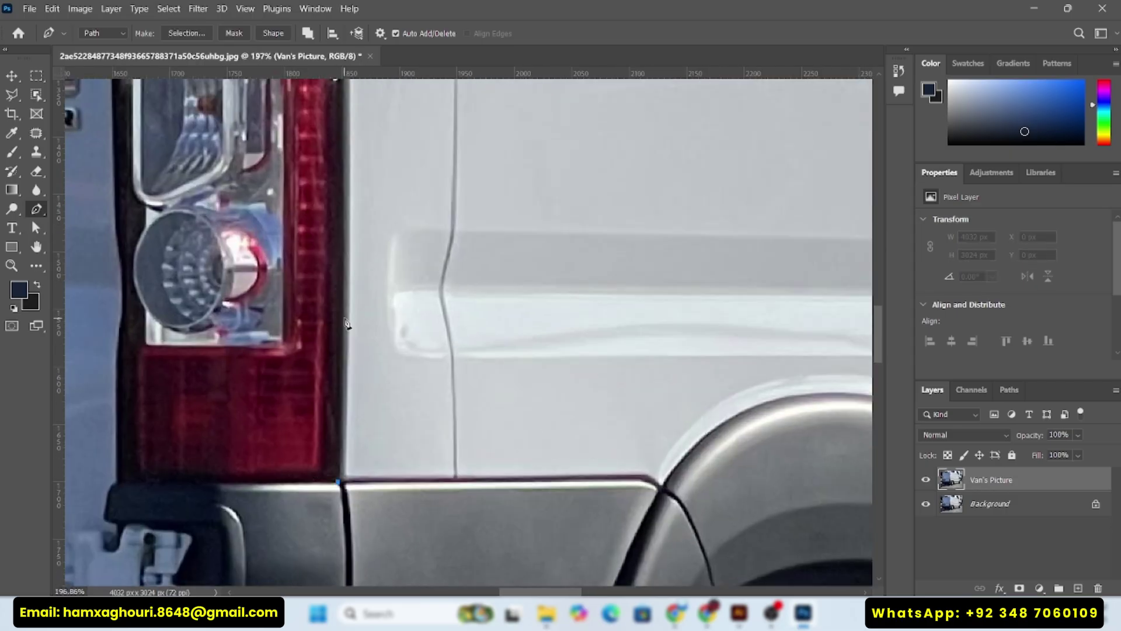
pyautogui.scroll(5, 343, 234)
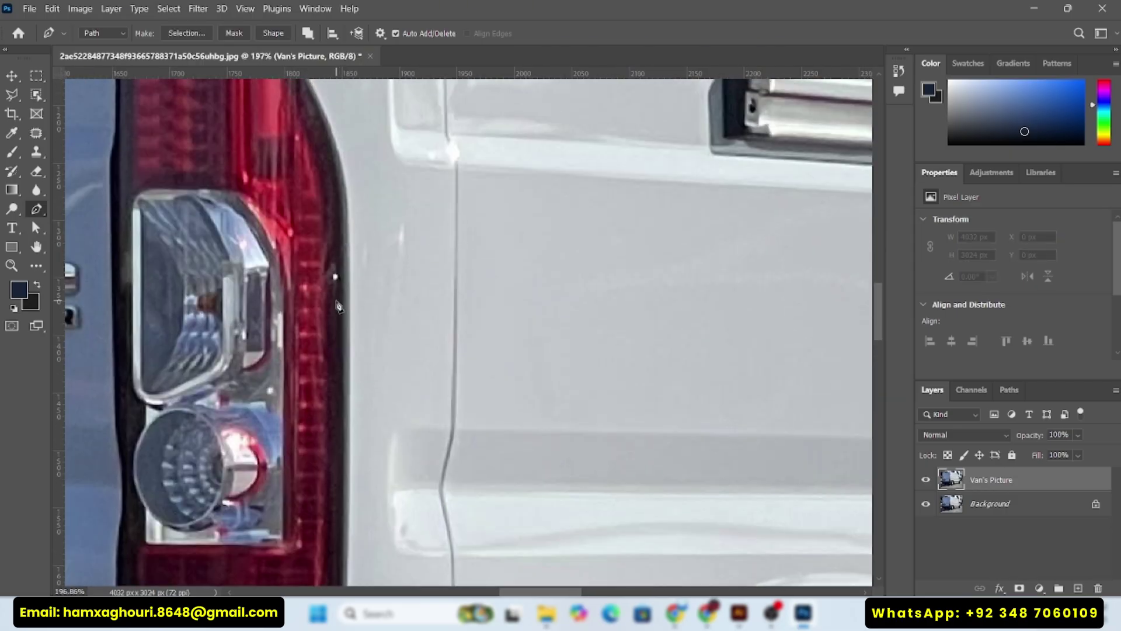
pyautogui.click(341, 286)
pyautogui.moveTo(315, 135); pyautogui.dragTo(474, 382)
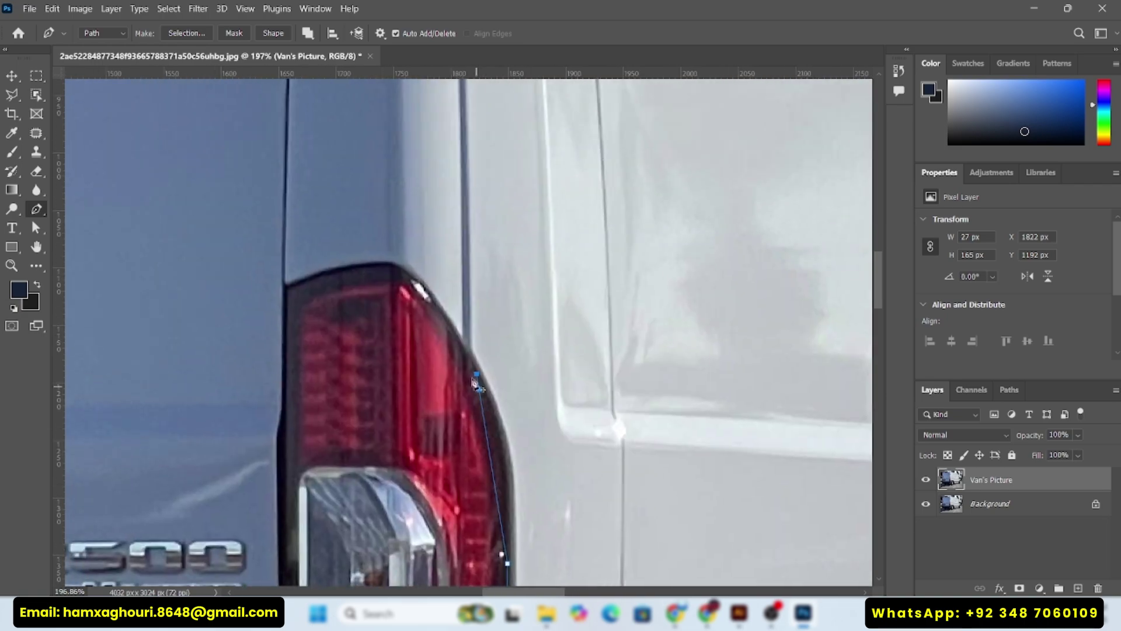
# Step: Continue the path over the top of the tail light and up the rear door seam to the roof
pyautogui.scroll(6, 268, 233)
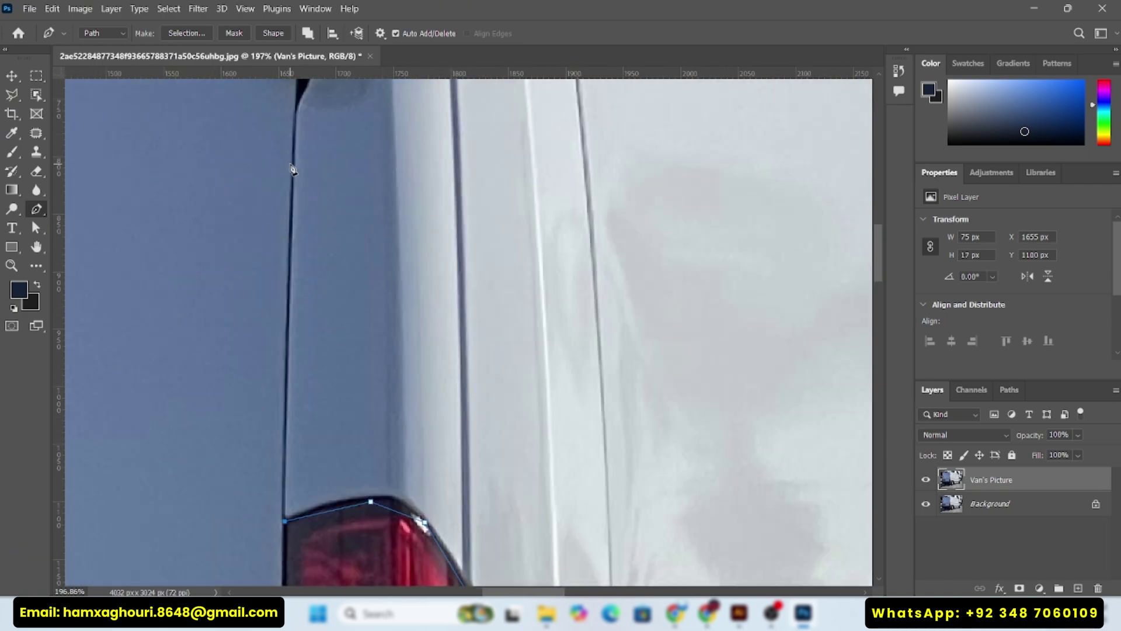
pyautogui.click(292, 167)
pyautogui.scroll(6, 298, 250)
pyautogui.scroll(6, 296, 222)
pyautogui.click(295, 201)
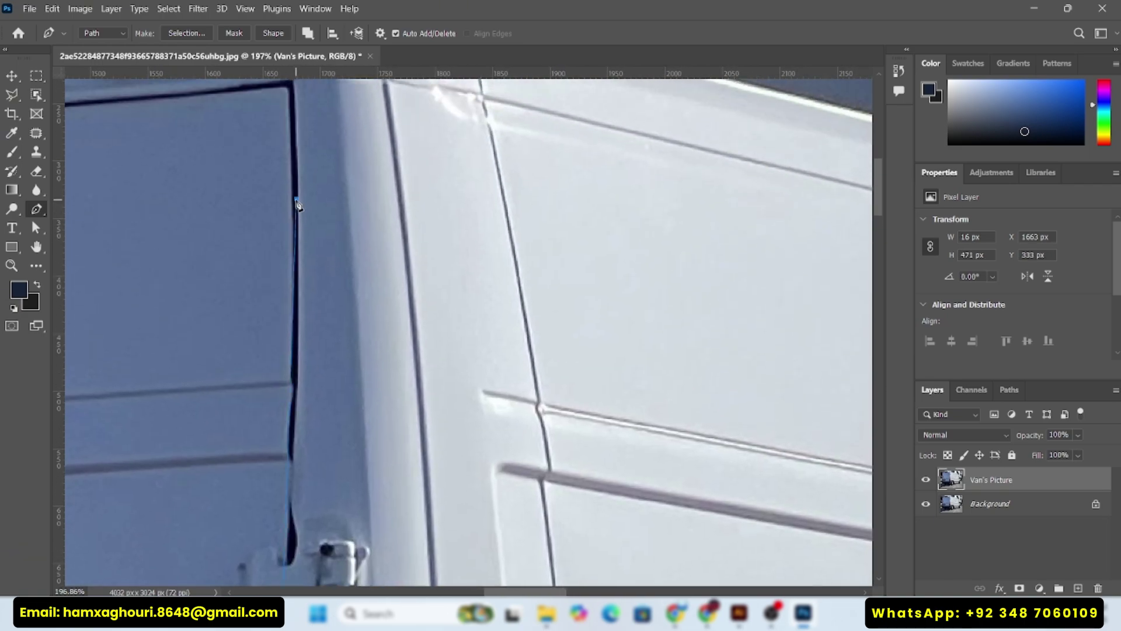
pyautogui.scroll(5, 295, 269)
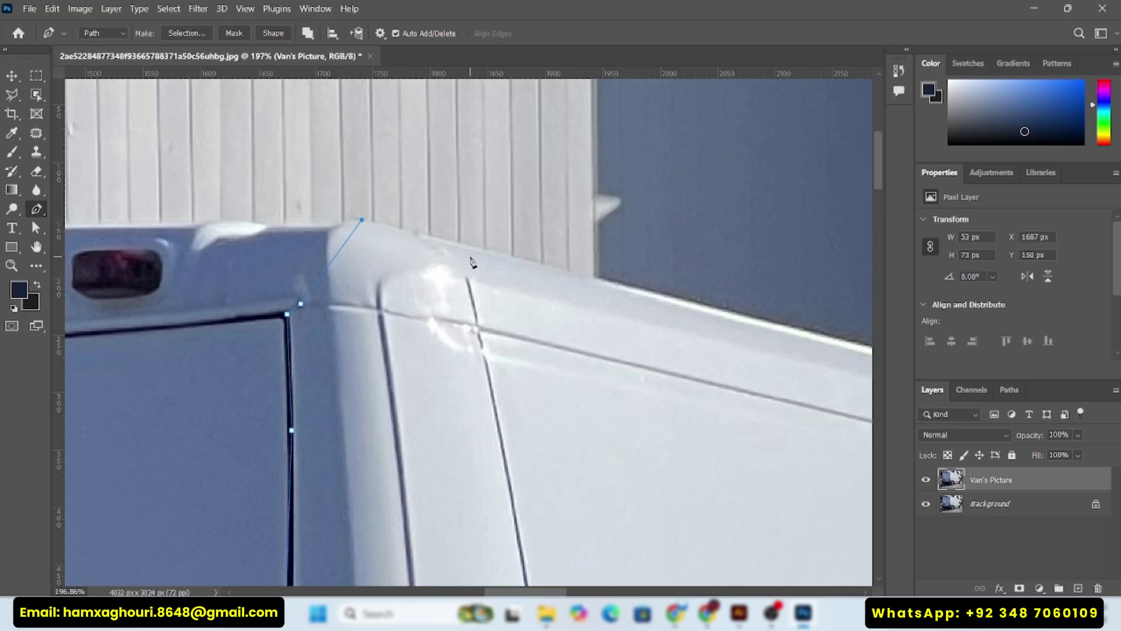
# Step: Trace the path along the van's side roof edge from the rear corner towards the front
pyautogui.moveTo(470, 257); pyautogui.dragTo(275, 238)
pyautogui.click(580, 305)
pyautogui.click(582, 327)
pyautogui.moveTo(642, 345); pyautogui.dragTo(212, 283)
pyautogui.click(687, 383)
pyautogui.moveTo(736, 431); pyautogui.dragTo(191, 298)
pyautogui.click(369, 304)
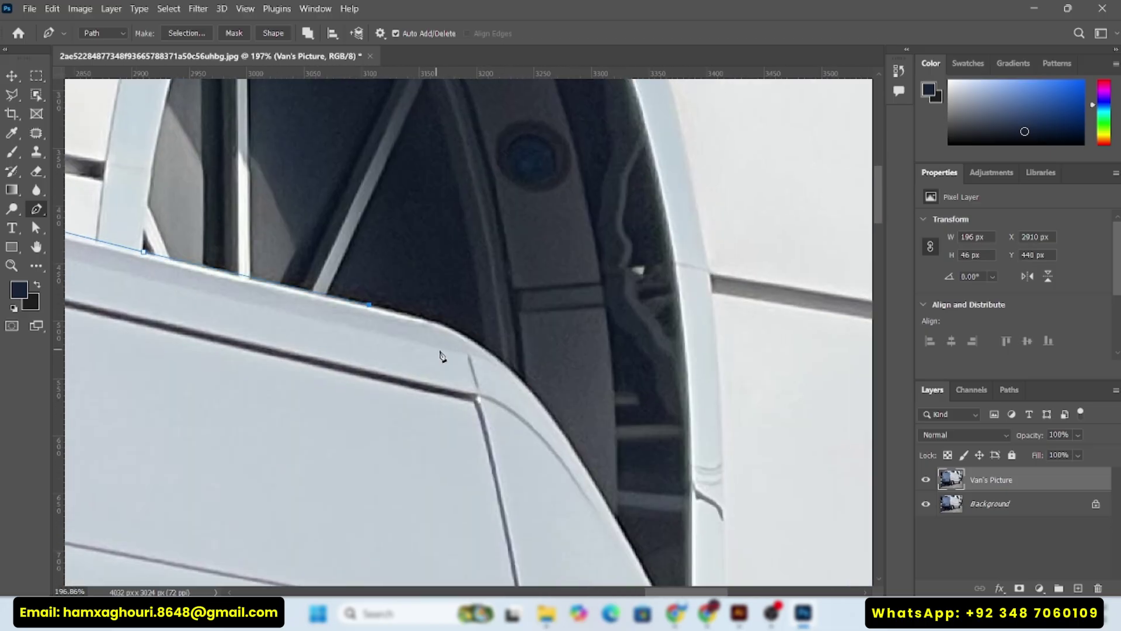
# Step: Continue the path around the front roof curve and down the windshield pillar to the side mirror
pyautogui.moveTo(473, 373); pyautogui.dragTo(379, 314)
pyautogui.click(459, 356)
pyautogui.moveTo(502, 425); pyautogui.dragTo(343, 251)
pyautogui.click(436, 419)
pyautogui.moveTo(494, 554); pyautogui.dragTo(382, 313)
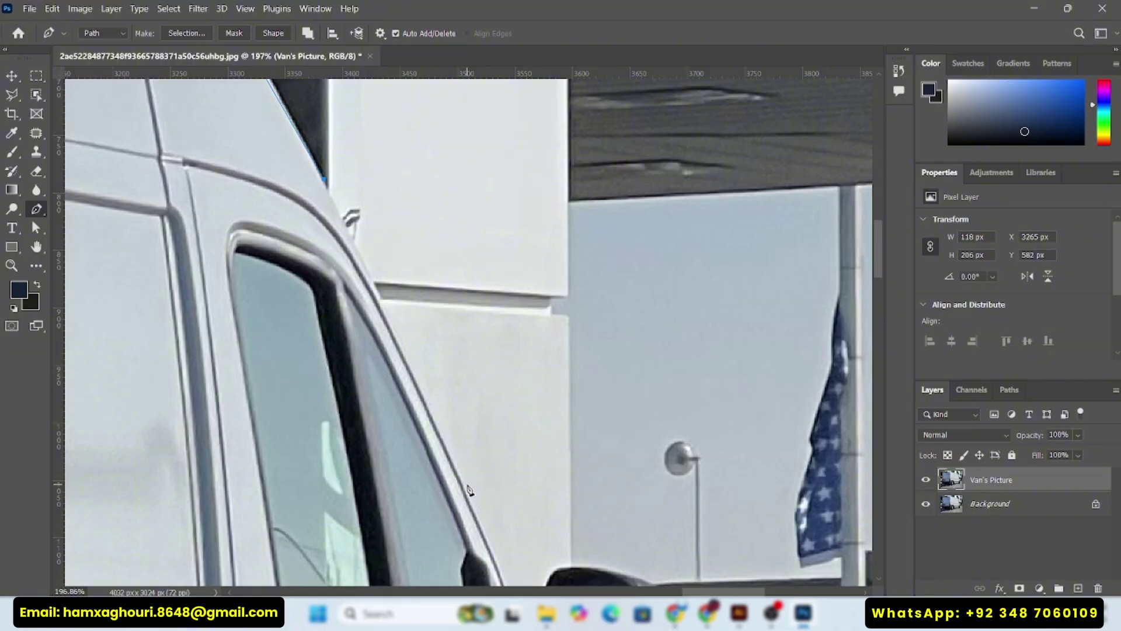
pyautogui.click(468, 487)
pyautogui.scroll(-5, 462, 444)
pyautogui.hscroll(2, 455, 420)
pyautogui.click(451, 400)
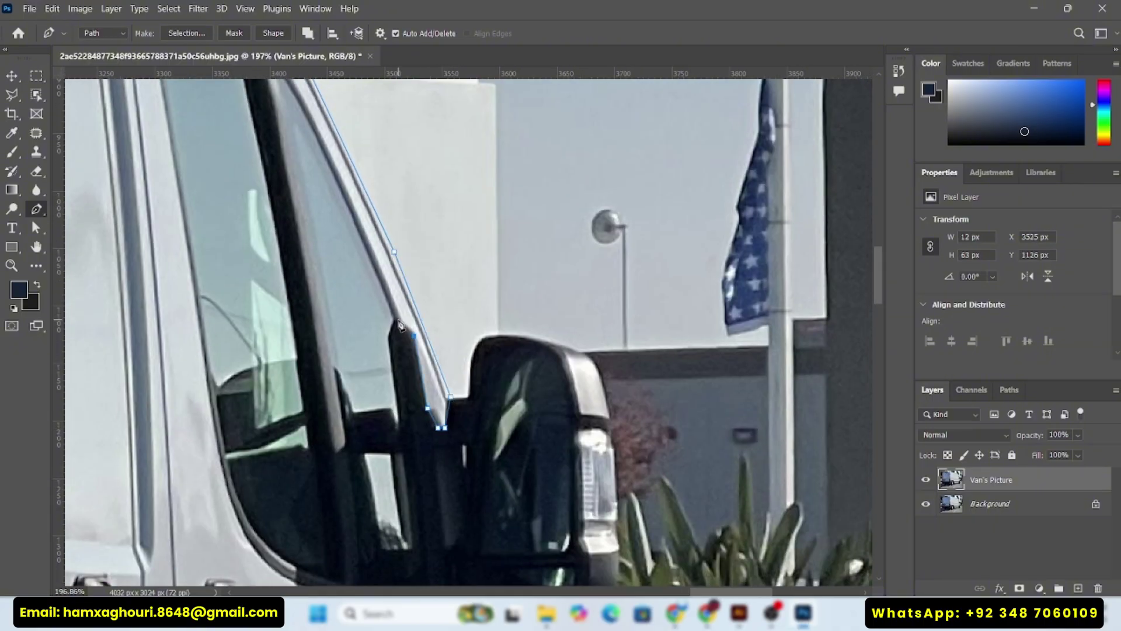
# Step: Continue the path from the mirror around the front door window, over its top and down its rear edge to the lower corner
pyautogui.scroll(5, 311, 235)
pyautogui.hscroll(-1, 311, 236)
pyautogui.click(309, 232)
pyautogui.click(216, 186)
pyautogui.click(191, 211)
pyautogui.moveTo(218, 288); pyautogui.dragTo(217, 178)
pyautogui.click(237, 393)
pyautogui.moveTo(260, 437); pyautogui.dragTo(246, 236)
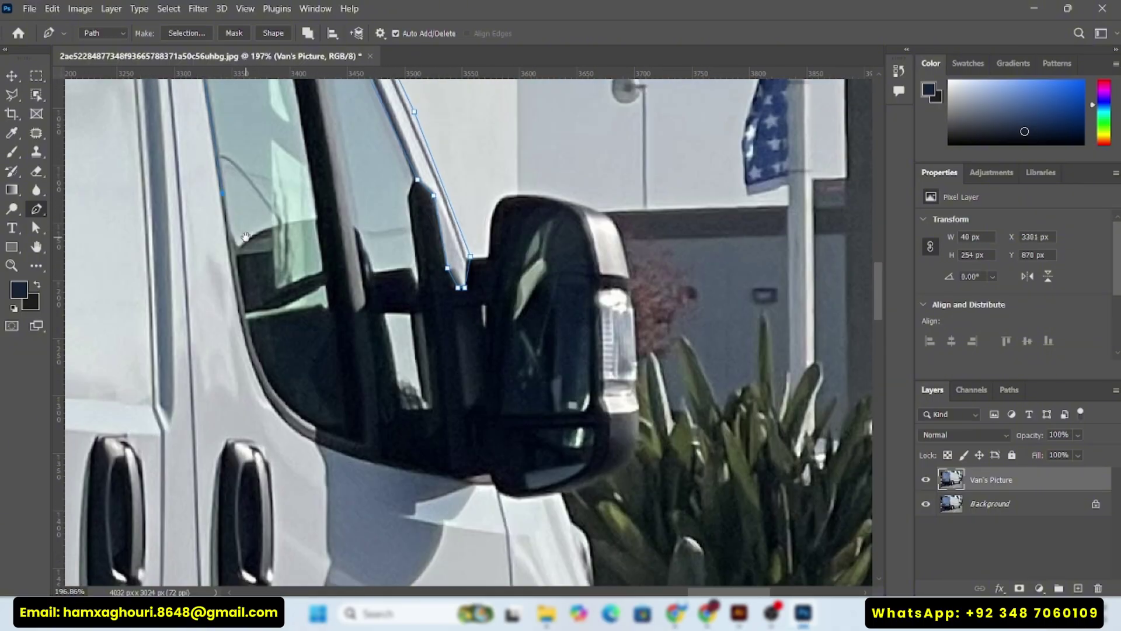
pyautogui.click(307, 438)
pyautogui.scroll(-5, 333, 417)
pyautogui.hscroll(2, 344, 403)
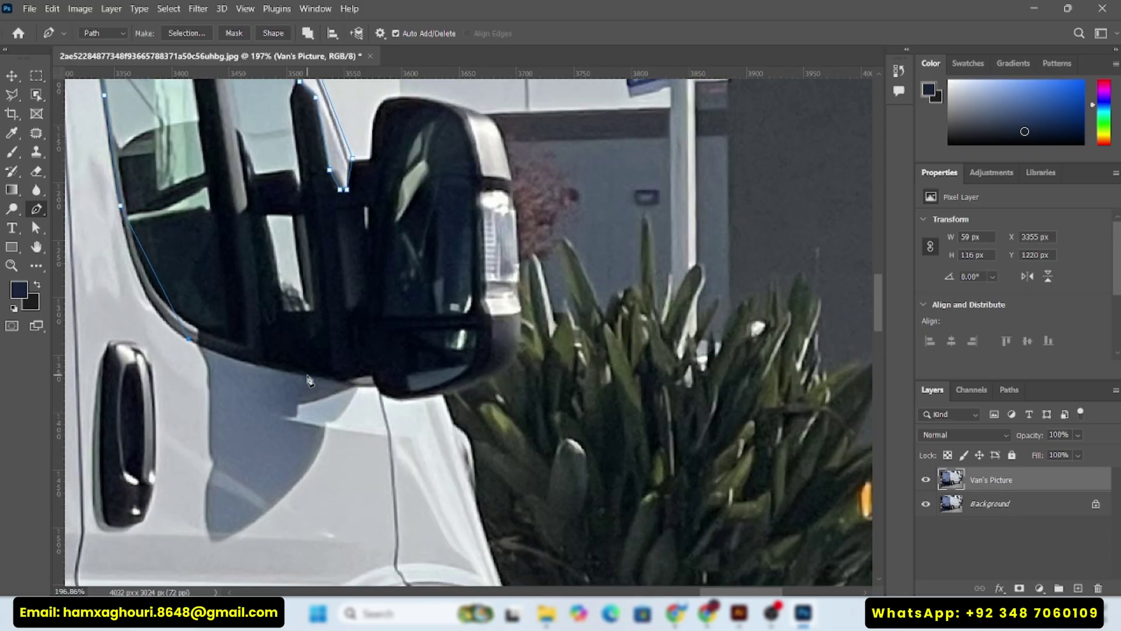
# Step: Continue the path beneath the side mirror and down the front fender edge to the front wheel arch trim
pyautogui.click(440, 392)
pyautogui.scroll(-2, 408, 403)
pyautogui.hscroll(3, 397, 406)
pyautogui.moveTo(385, 474); pyautogui.dragTo(319, 279)
pyautogui.click(351, 385)
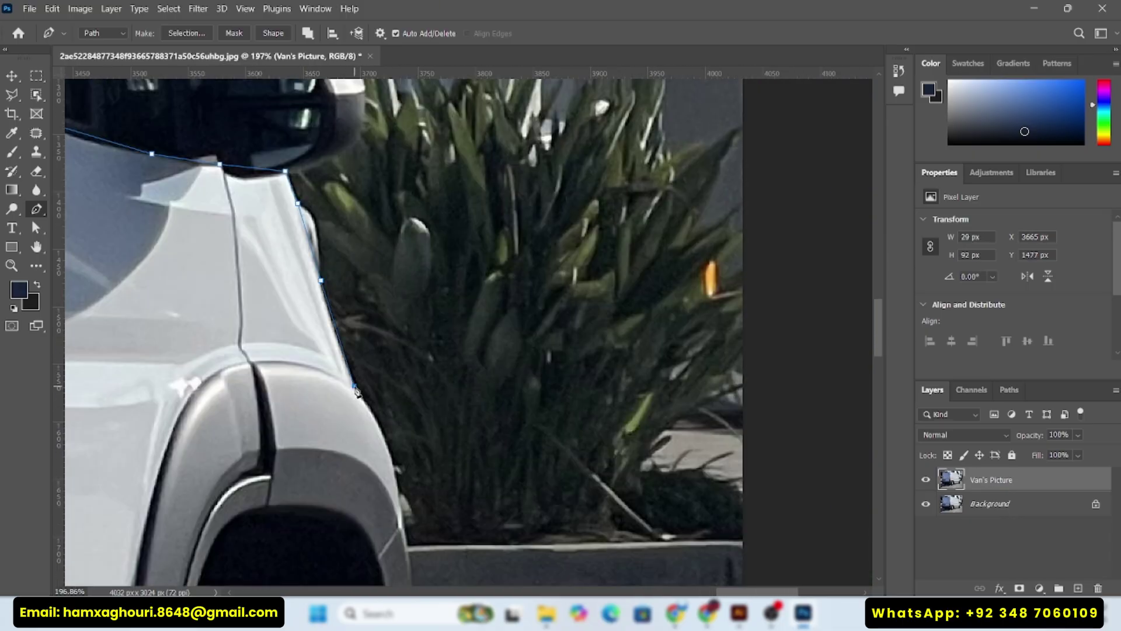
# Step: Trace the path around the rear side of the front wheel arch down towards the lower sill
pyautogui.scroll(-11, 346, 320)
pyautogui.scroll(12, 324, 335)
pyautogui.click(252, 537)
pyautogui.moveTo(253, 537); pyautogui.dragTo(337, 172)
pyautogui.click(303, 397)
pyautogui.moveTo(302, 396); pyautogui.dragTo(380, 268)
pyautogui.click(363, 354)
# Step: Continue the path along the van's lower sill from the front wheel arch to the rear wheel arch
pyautogui.click(325, 398)
pyautogui.moveTo(262, 388); pyautogui.dragTo(542, 327)
pyautogui.click(152, 375)
pyautogui.moveTo(152, 375); pyautogui.dragTo(655, 290)
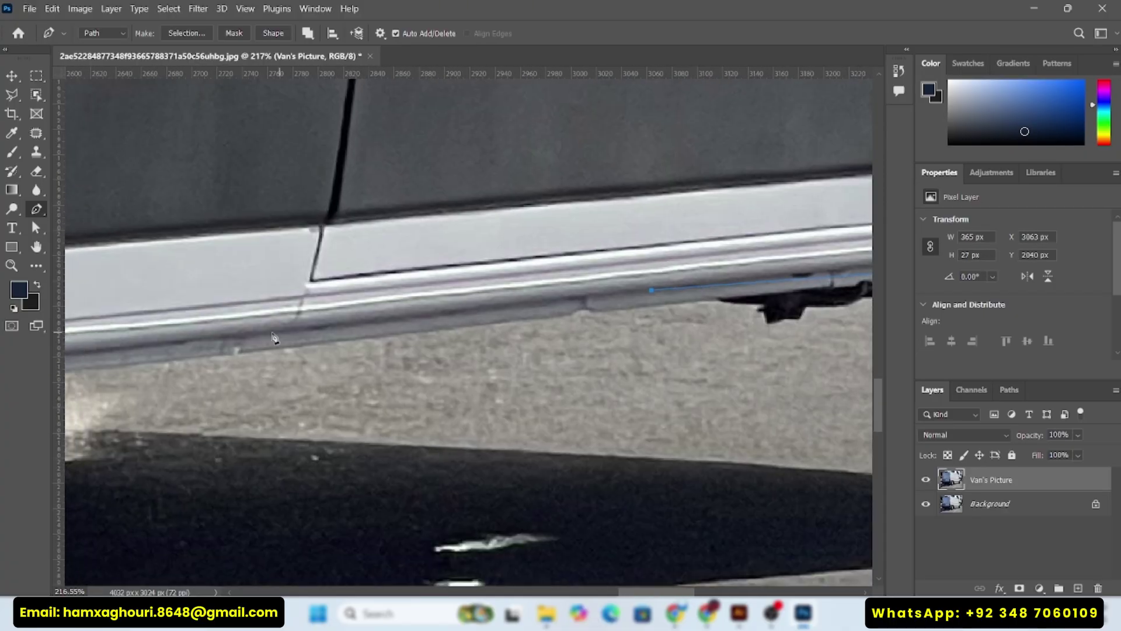
pyautogui.click(153, 345)
pyautogui.moveTo(153, 345); pyautogui.dragTo(840, 254)
# Step: Trace the path over the rear wheel arch and along the bumper's upper edge, closing it at the tail light's lower corner
pyautogui.scroll(10, 601, 163)
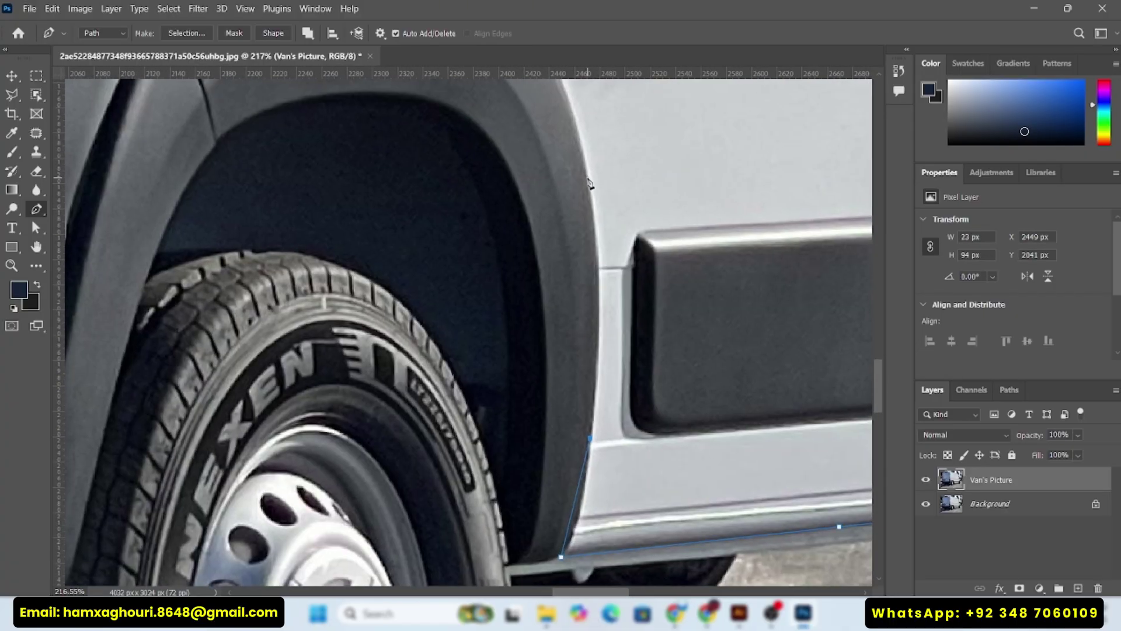
pyautogui.hscroll(-6, 525, 204)
pyautogui.click(591, 259)
pyautogui.click(559, 252)
pyautogui.click(235, 254)
pyautogui.scroll(2, 308, 258)
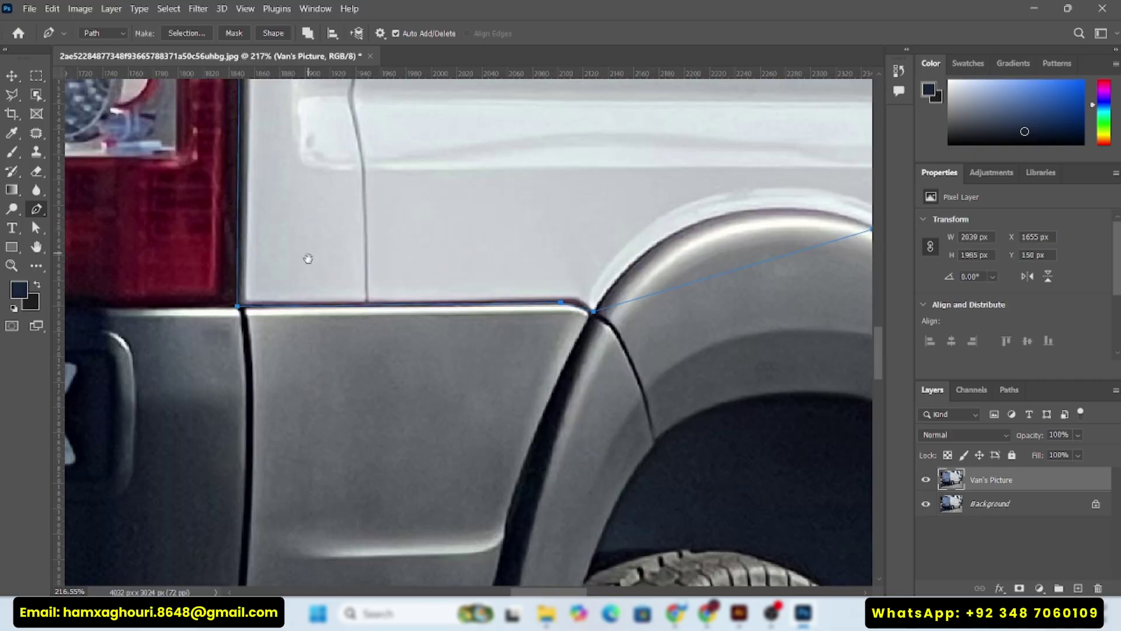
pyautogui.scroll(-15, 487, 283)
pyautogui.scroll(4, 619, 279)
pyautogui.scroll(2, 642, 287)
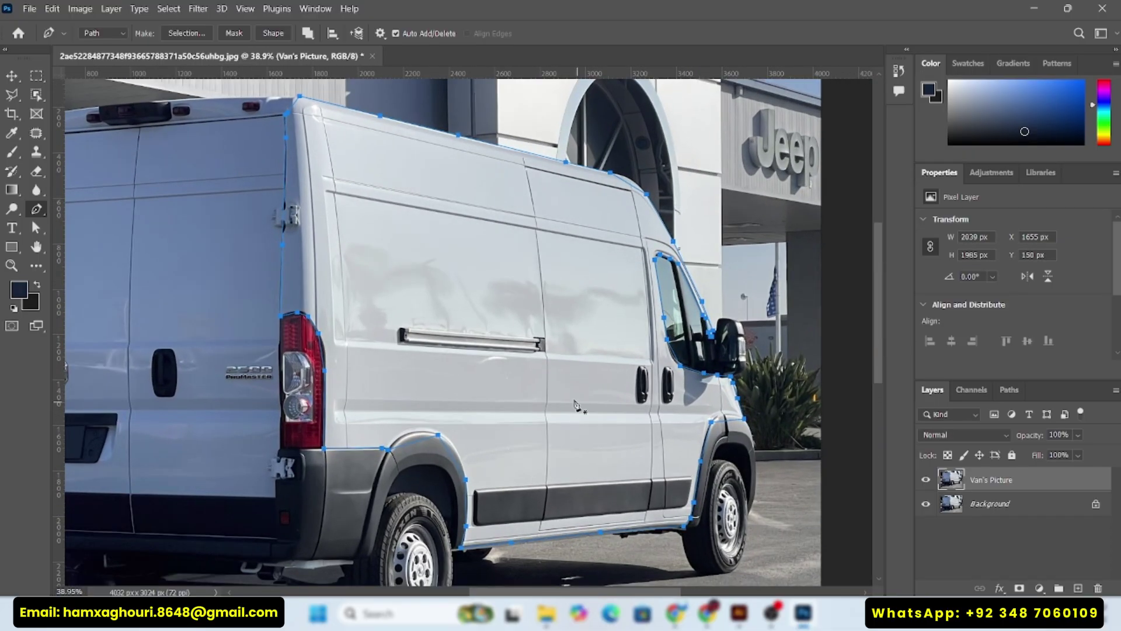
# Step: Add anchor points to the path along the tail light with the Add Anchor Point tool and bend it to the light's outline
pyautogui.scroll(8, 327, 389)
pyautogui.rightClick(37, 209)
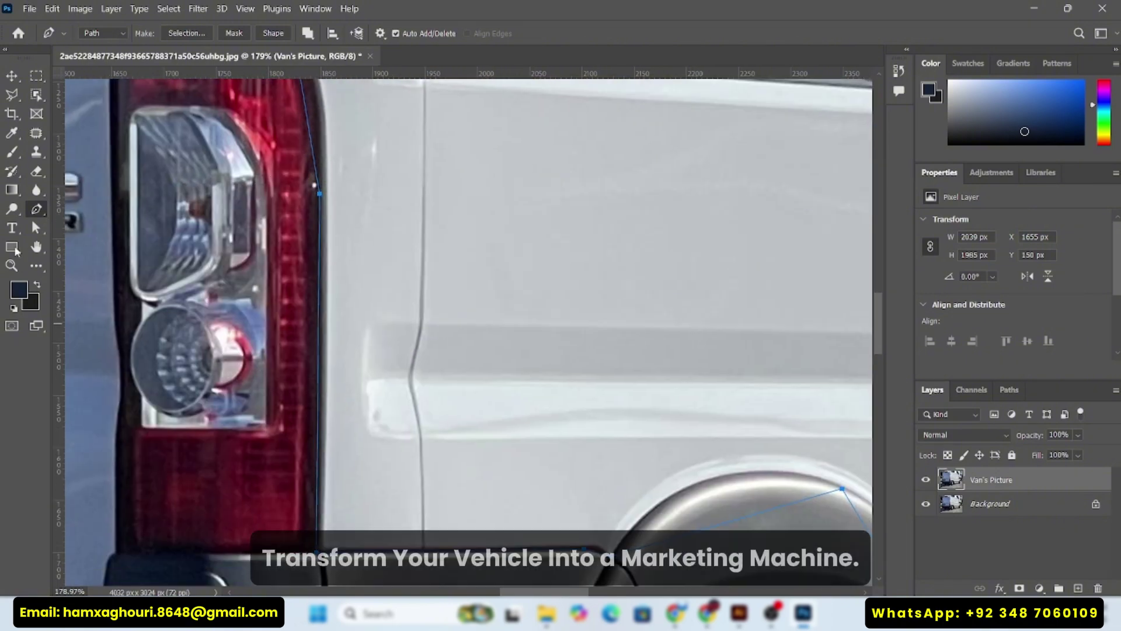
pyautogui.click(102, 249)
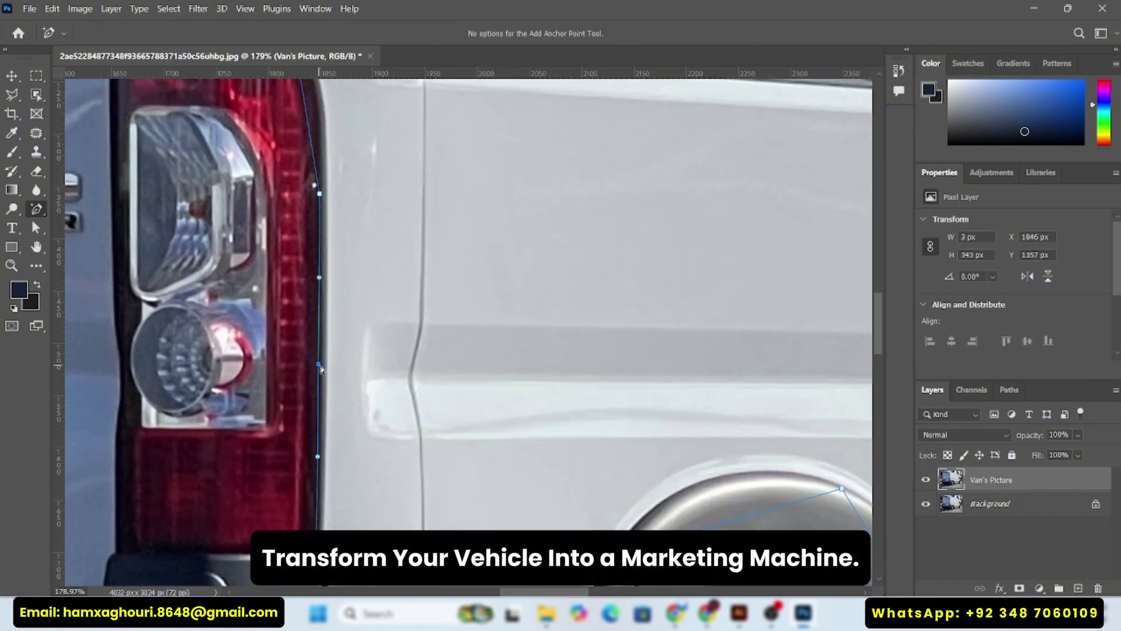
pyautogui.scroll(5, 322, 367)
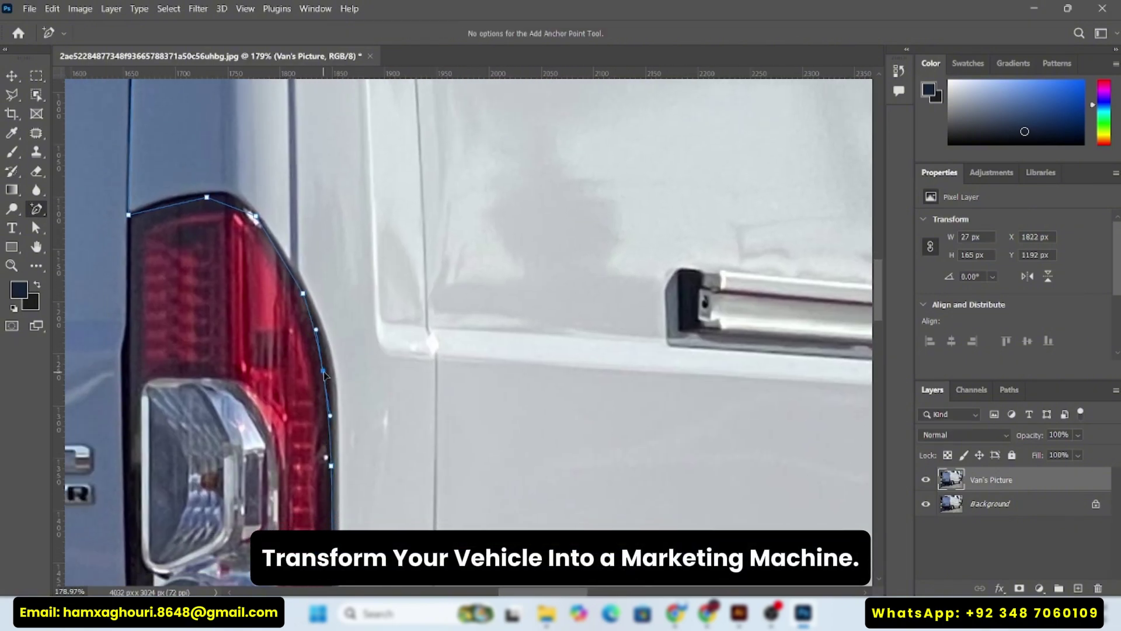
pyautogui.scroll(4, 329, 372)
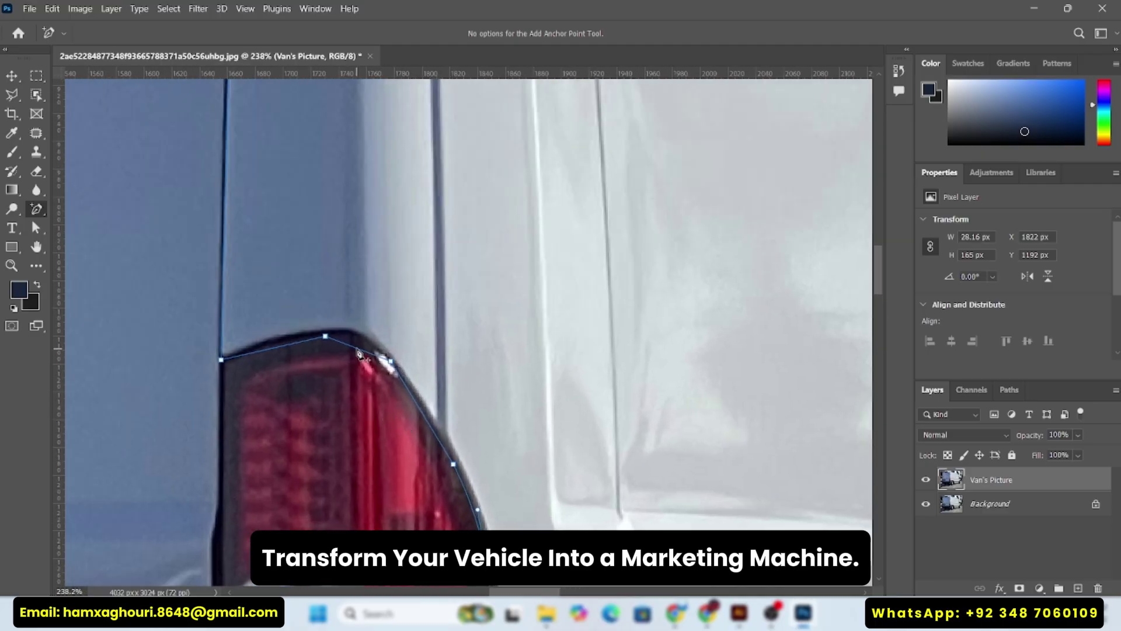
pyautogui.click(357, 349)
pyautogui.moveTo(356, 349); pyautogui.dragTo(318, 333)
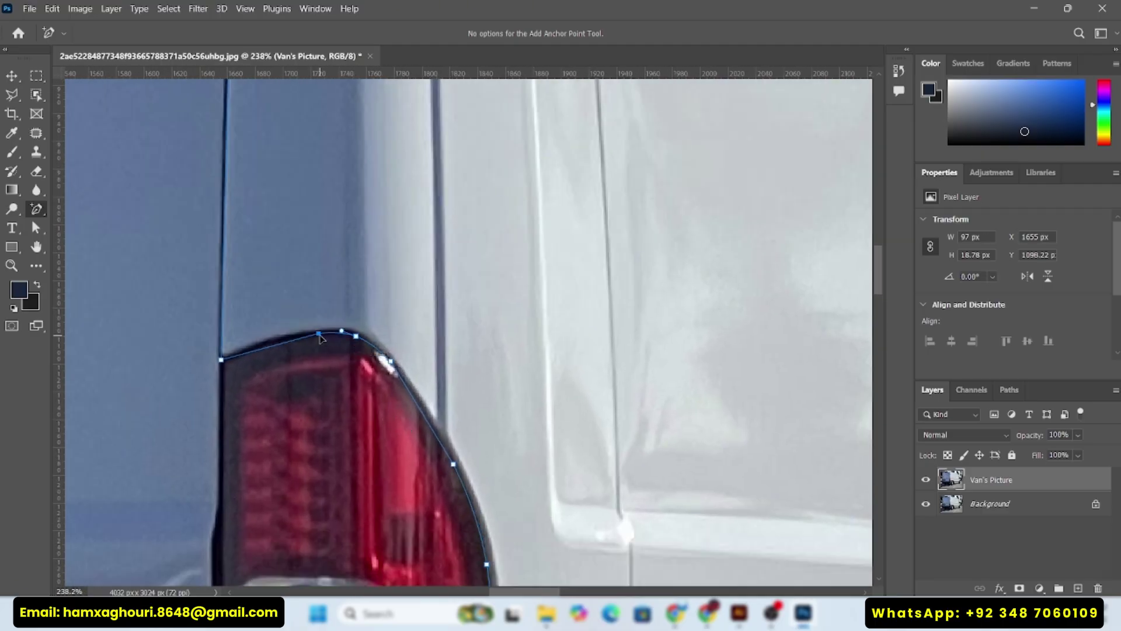
pyautogui.moveTo(257, 360); pyautogui.dragTo(412, 401)
# Step: Refine the path along the rear door seam and curve it around the rear roof corner with added anchor points
pyautogui.moveTo(384, 316); pyautogui.dragTo(385, 482)
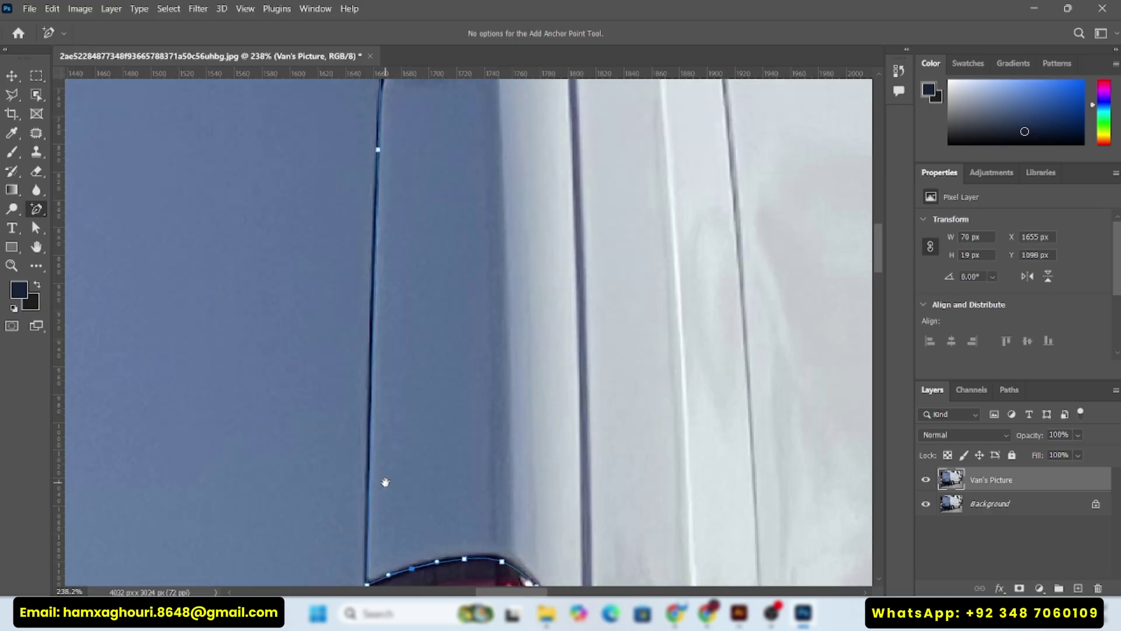
pyautogui.moveTo(421, 289); pyautogui.dragTo(352, 394)
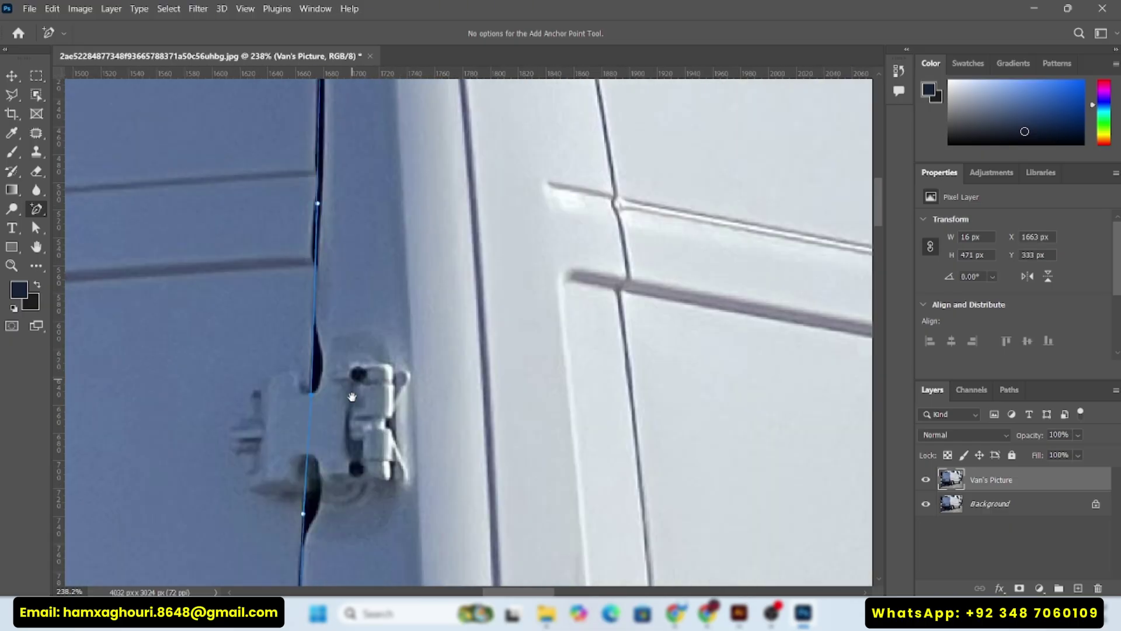
pyautogui.moveTo(334, 117); pyautogui.dragTo(362, 488)
pyautogui.scroll(8, 369, 175)
pyautogui.moveTo(440, 231); pyautogui.dragTo(414, 314)
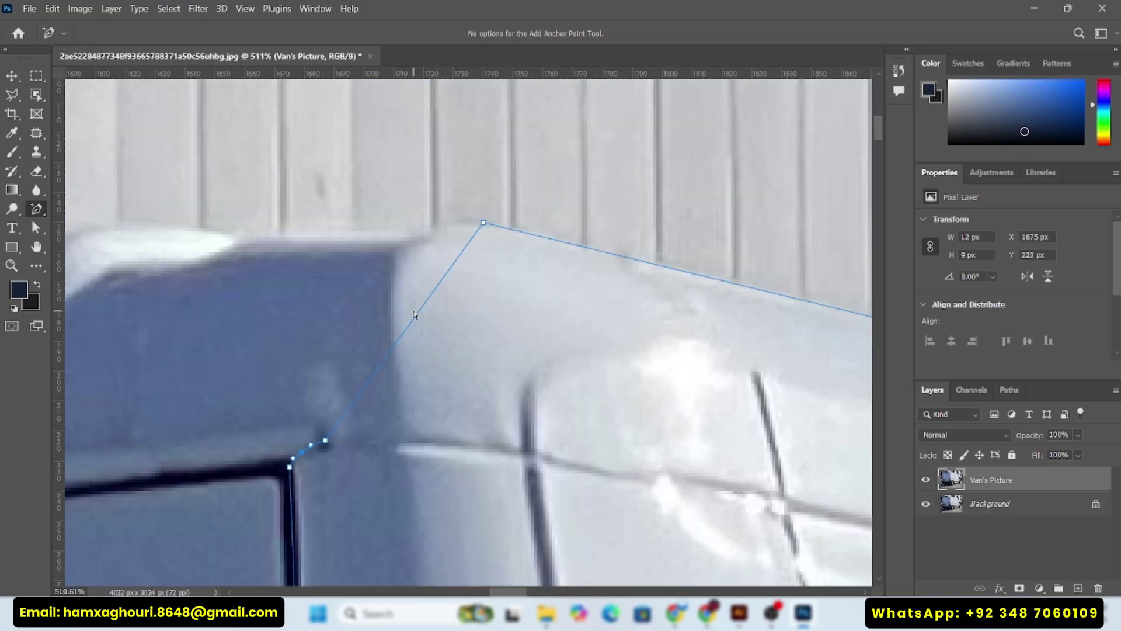
pyautogui.scroll(-2, 362, 273)
pyautogui.moveTo(632, 335); pyautogui.dragTo(373, 367)
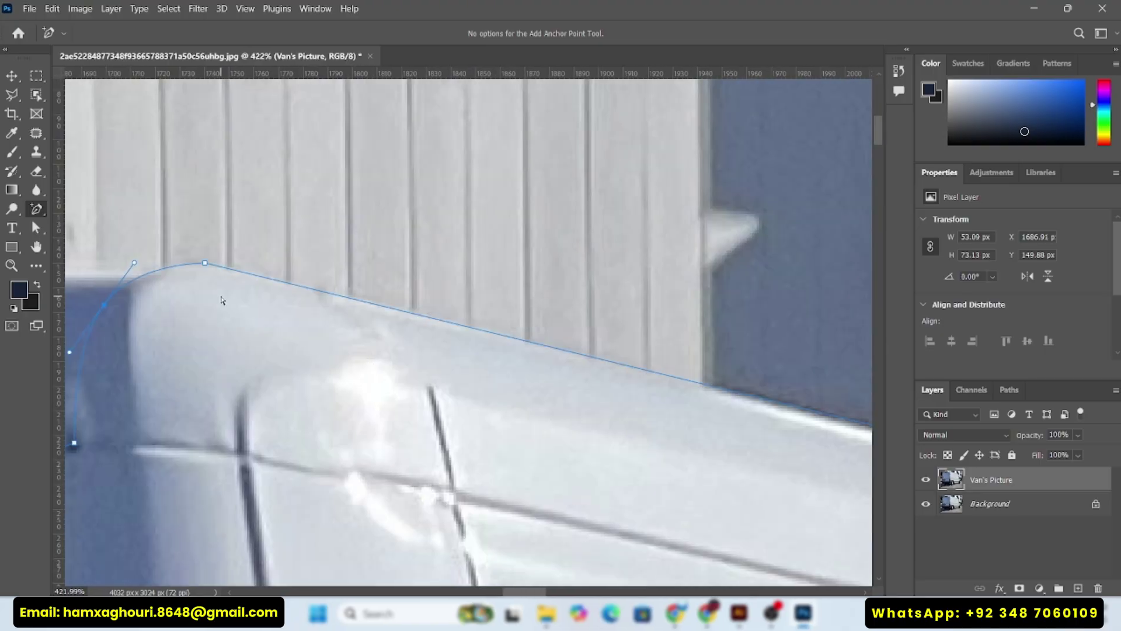
# Step: Add anchor points along the roof edge and windshield pillar to fit the path to the front roof curve
pyautogui.hscroll(10, 572, 395)
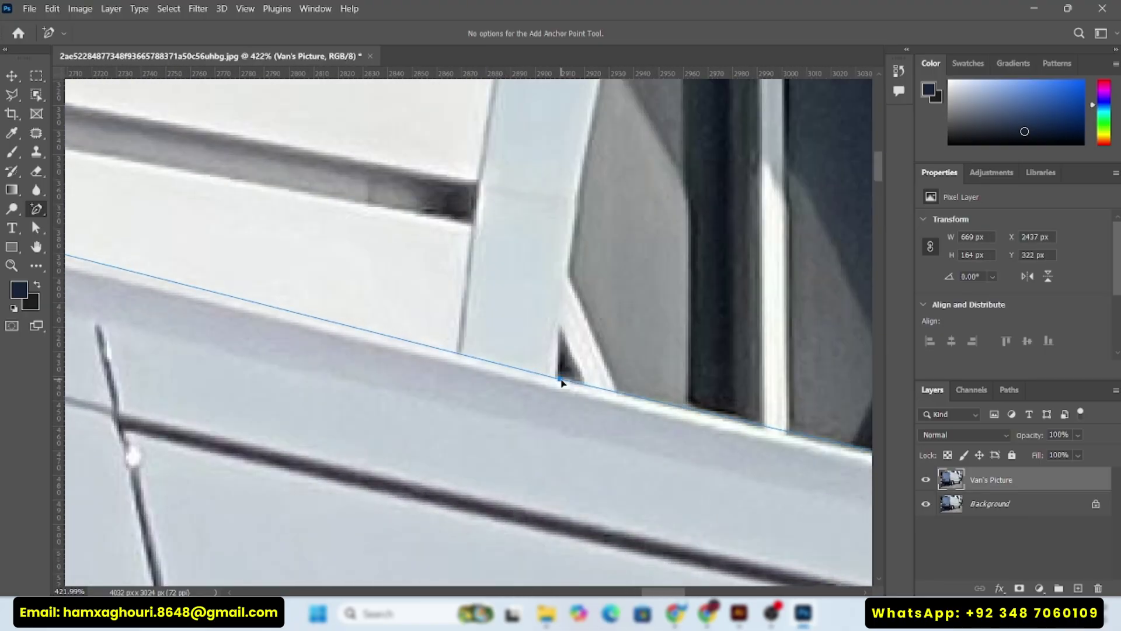
pyautogui.moveTo(817, 460); pyautogui.dragTo(505, 317)
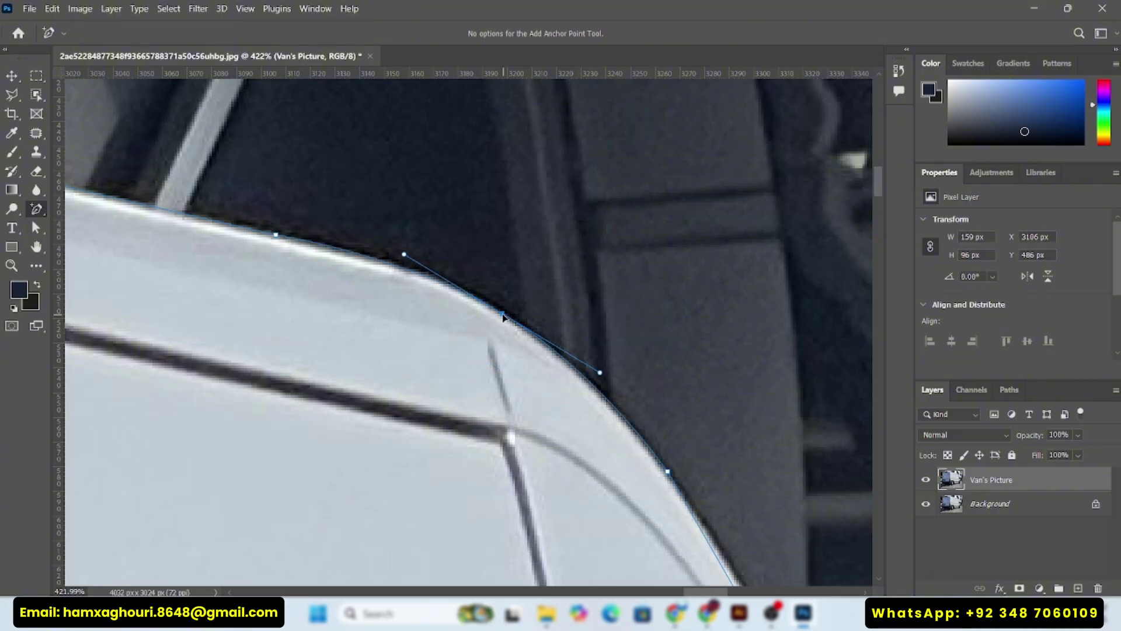
pyautogui.moveTo(685, 480); pyautogui.dragTo(389, 163)
pyautogui.moveTo(497, 374); pyautogui.dragTo(502, 371)
pyautogui.hscroll(8, 525, 350)
pyautogui.scroll(-3, 514, 356)
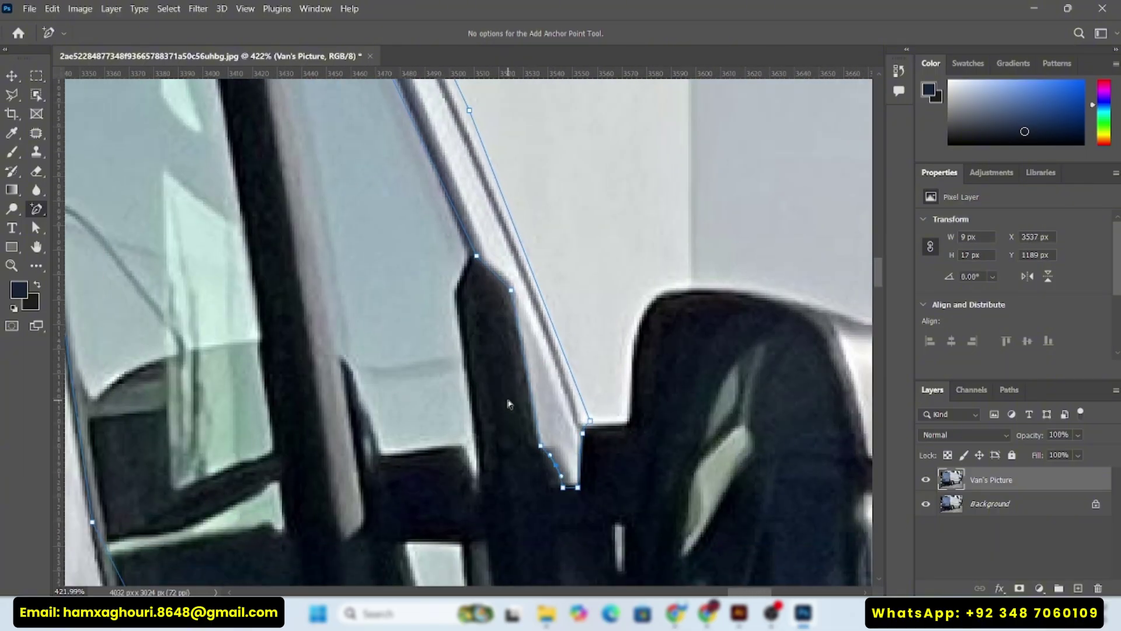
# Step: Refine the path along the door window's front edge and round it over the window's upper corners
pyautogui.scroll(4, 508, 404)
pyautogui.moveTo(498, 224); pyautogui.dragTo(605, 433)
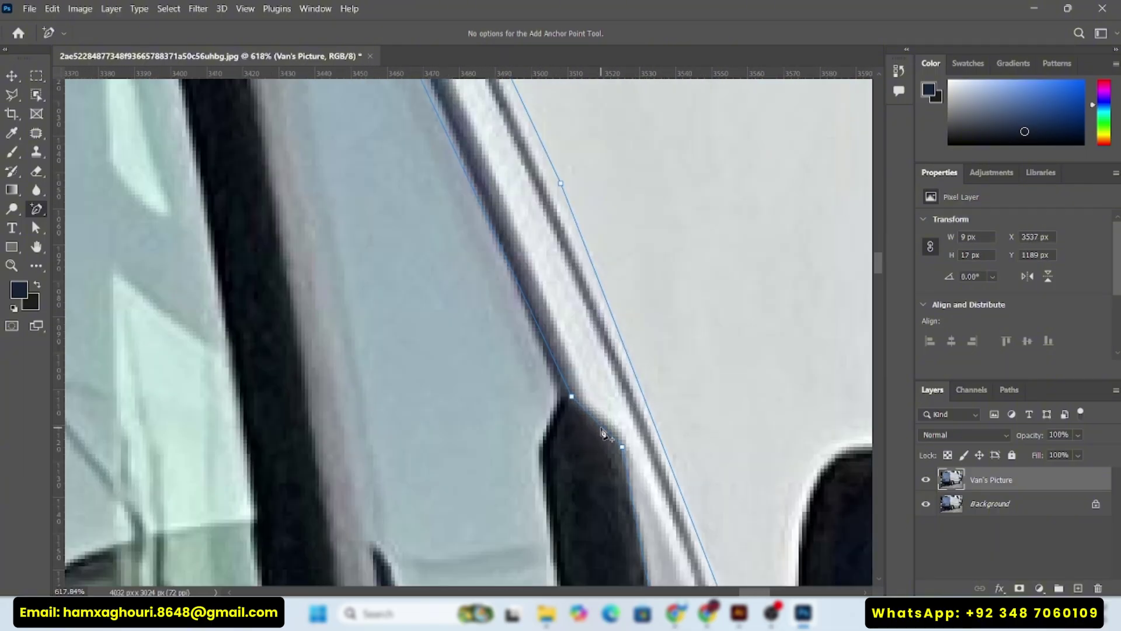
pyautogui.scroll(-5, 557, 318)
pyautogui.moveTo(555, 316); pyautogui.dragTo(593, 547)
pyautogui.click(482, 349)
pyautogui.moveTo(483, 349); pyautogui.dragTo(489, 330)
pyautogui.moveTo(465, 290); pyautogui.dragTo(534, 371)
pyautogui.scroll(2, 533, 370)
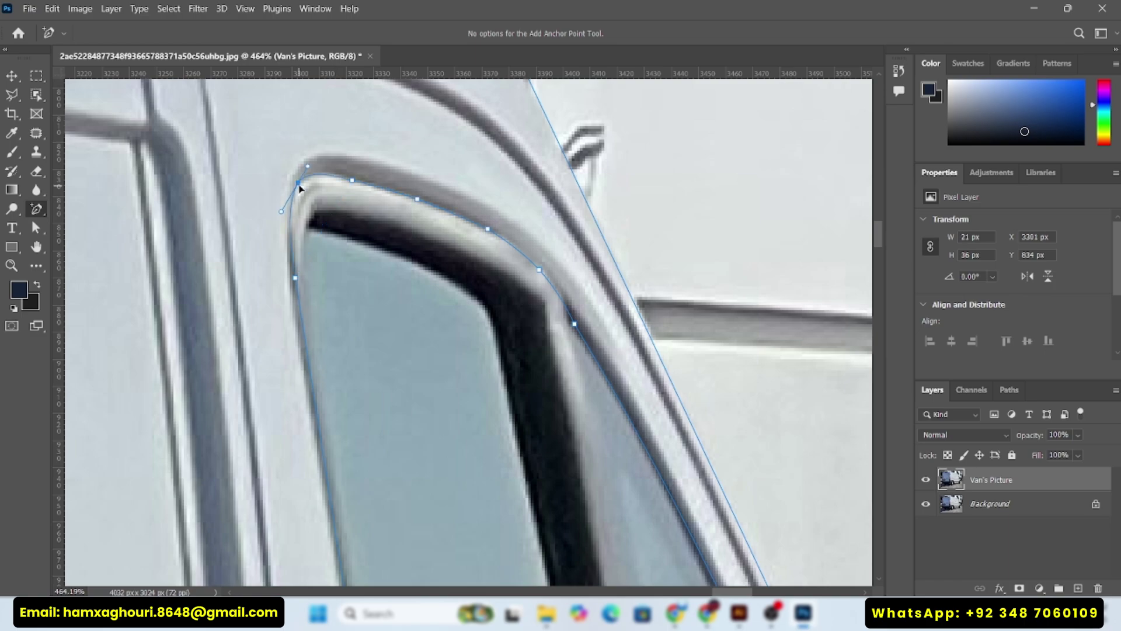
# Step: Bend the path to the door window's lower rear curve and bottom edge up to the underside of the mirror
pyautogui.scroll(-8, 299, 233)
pyautogui.hscroll(3, 310, 292)
pyautogui.click(313, 304)
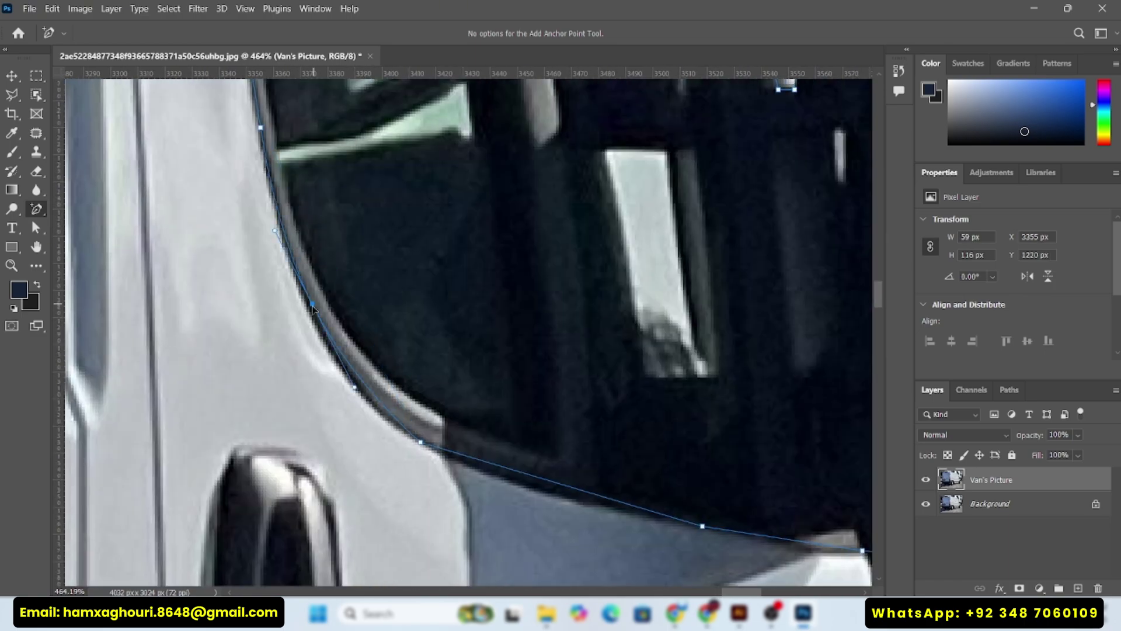
pyautogui.moveTo(312, 306); pyautogui.dragTo(317, 325)
pyautogui.moveTo(483, 451); pyautogui.dragTo(327, 241)
pyautogui.moveTo(607, 364); pyautogui.dragTo(383, 313)
pyautogui.click(401, 279)
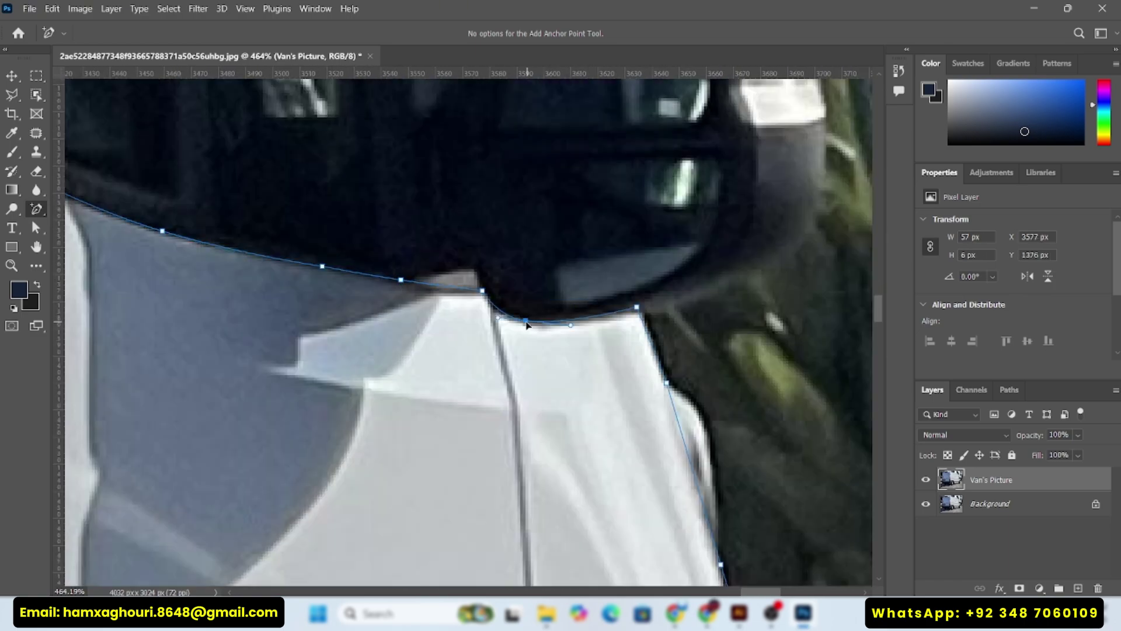
# Step: Add anchor points along the front fender and wheel arch and curve the path to follow the arch trim
pyautogui.moveTo(725, 484); pyautogui.dragTo(405, 196)
pyautogui.moveTo(433, 390); pyautogui.dragTo(540, 215)
pyautogui.click(401, 370)
pyautogui.moveTo(401, 370); pyautogui.dragTo(383, 289)
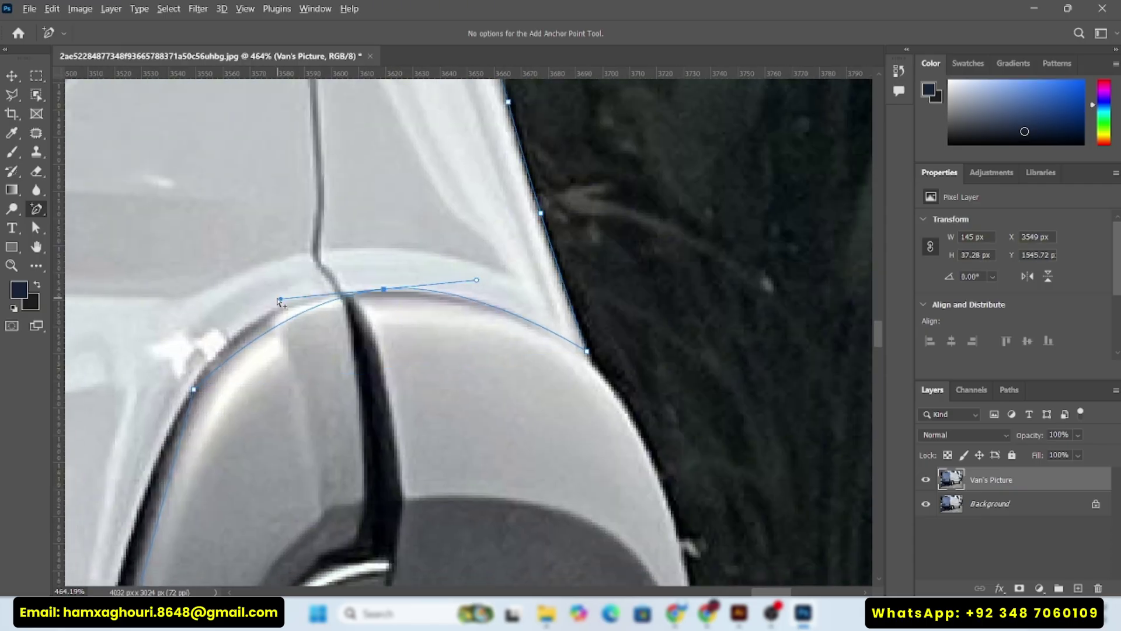
pyautogui.moveTo(242, 414); pyautogui.dragTo(511, 261)
pyautogui.moveTo(405, 444); pyautogui.dragTo(389, 430)
pyautogui.moveTo(411, 502); pyautogui.dragTo(496, 146)
pyautogui.moveTo(380, 543); pyautogui.dragTo(533, 55)
pyautogui.moveTo(447, 287); pyautogui.dragTo(457, 313)
# Step: Adjust the path with added anchor points so it follows the van's lower sill
pyautogui.moveTo(91, 378); pyautogui.dragTo(401, 330)
pyautogui.moveTo(116, 409); pyautogui.dragTo(758, 327)
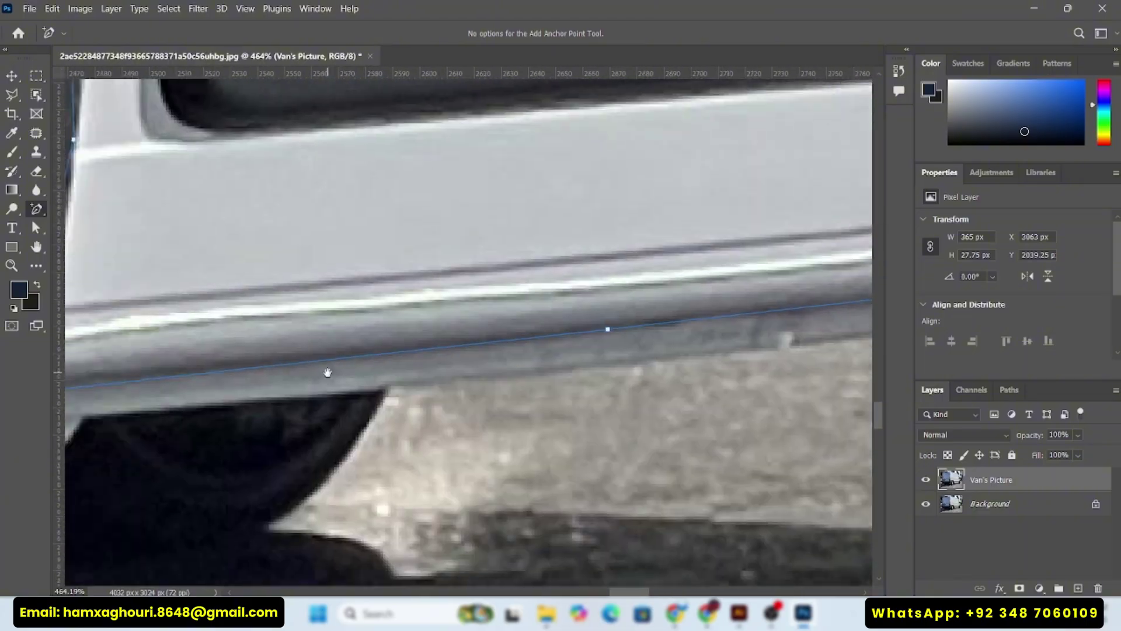
pyautogui.moveTo(328, 373); pyautogui.dragTo(724, 434)
# Step: Curve the path around the rear wheel arch and refine the corner where it meets the bumper's upper edge
pyautogui.click(431, 365)
pyautogui.scroll(15, 432, 369)
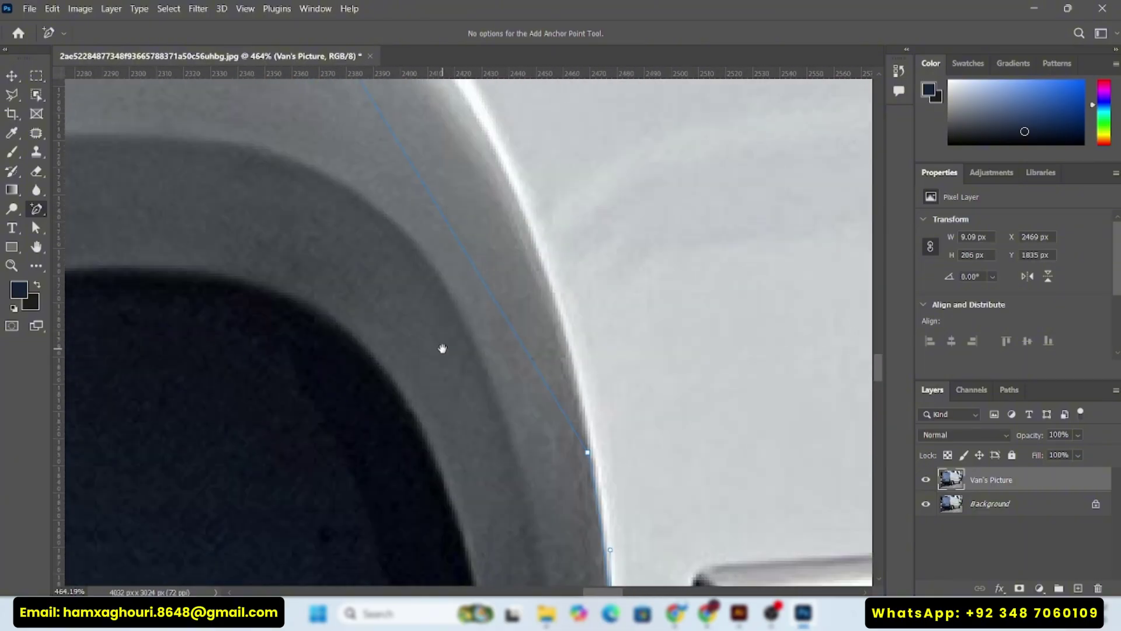
pyautogui.click(461, 182)
pyautogui.moveTo(558, 335); pyautogui.dragTo(556, 338)
pyautogui.moveTo(266, 106); pyautogui.dragTo(753, 319)
pyautogui.moveTo(445, 330); pyautogui.dragTo(444, 206)
pyautogui.moveTo(587, 165); pyautogui.dragTo(623, 167)
pyautogui.moveTo(284, 253); pyautogui.dragTo(253, 255)
pyautogui.hscroll(-8, 253, 257)
pyautogui.scroll(-2, 374, 298)
pyautogui.click(495, 339)
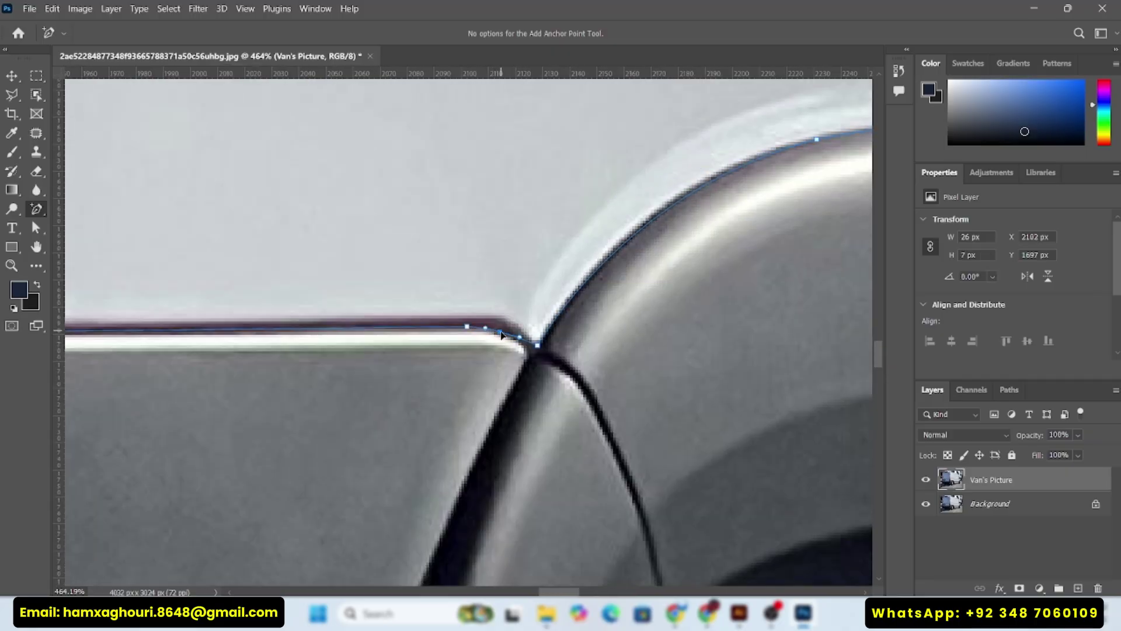
# Step: Turn the path into a selection, copy the side body to a new layer, and hide the Van's Picture and Background layers
pyautogui.hotkey('ctrl', 'Return')
pyautogui.scroll(-15, 462, 330)
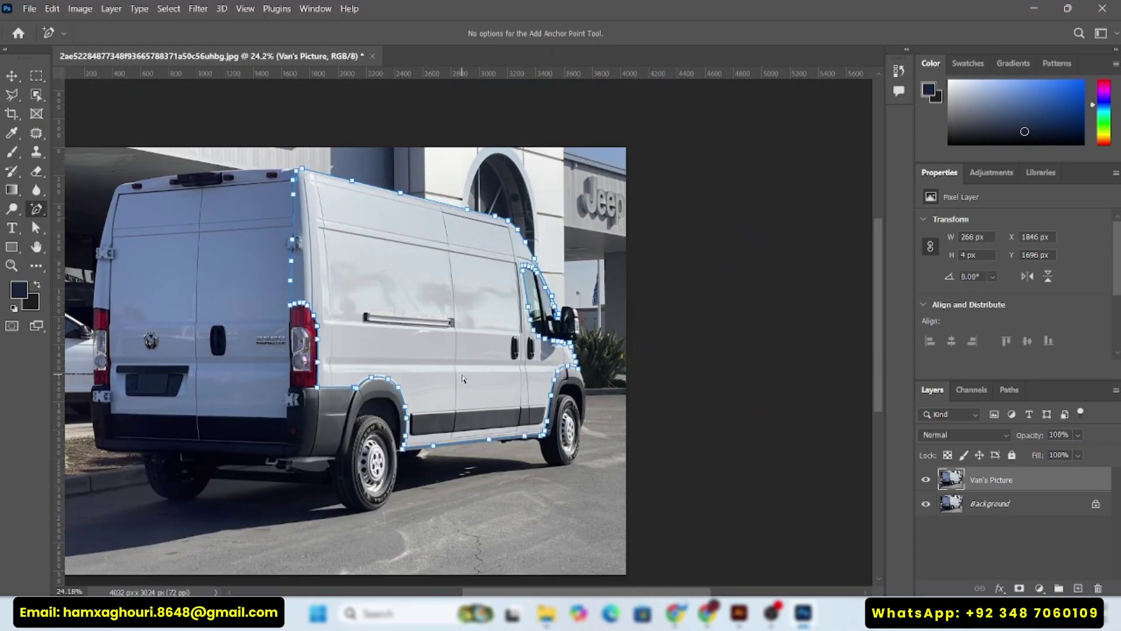
pyautogui.press('v')
pyautogui.hotkey('ctrl', 'j')
pyautogui.click(925, 503)
pyautogui.click(925, 528)
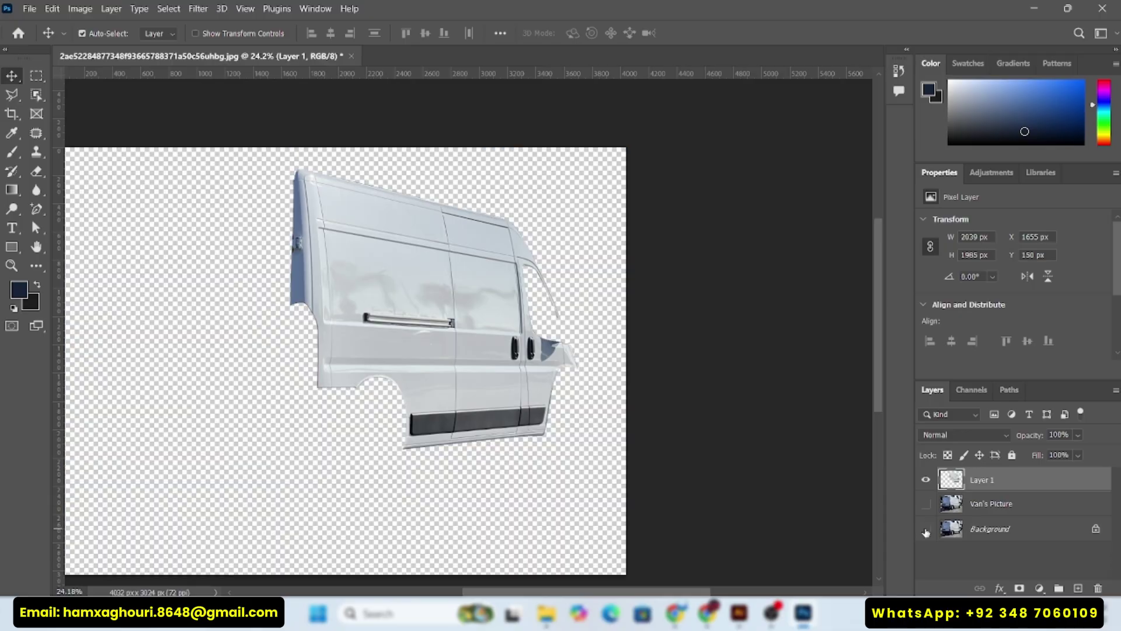
# Step: Switch back to the Pen tool and set its path operation to Subtract Front Shape
pyautogui.scroll(5, 450, 353)
pyautogui.scroll(-3, 448, 307)
pyautogui.scroll(2, 472, 270)
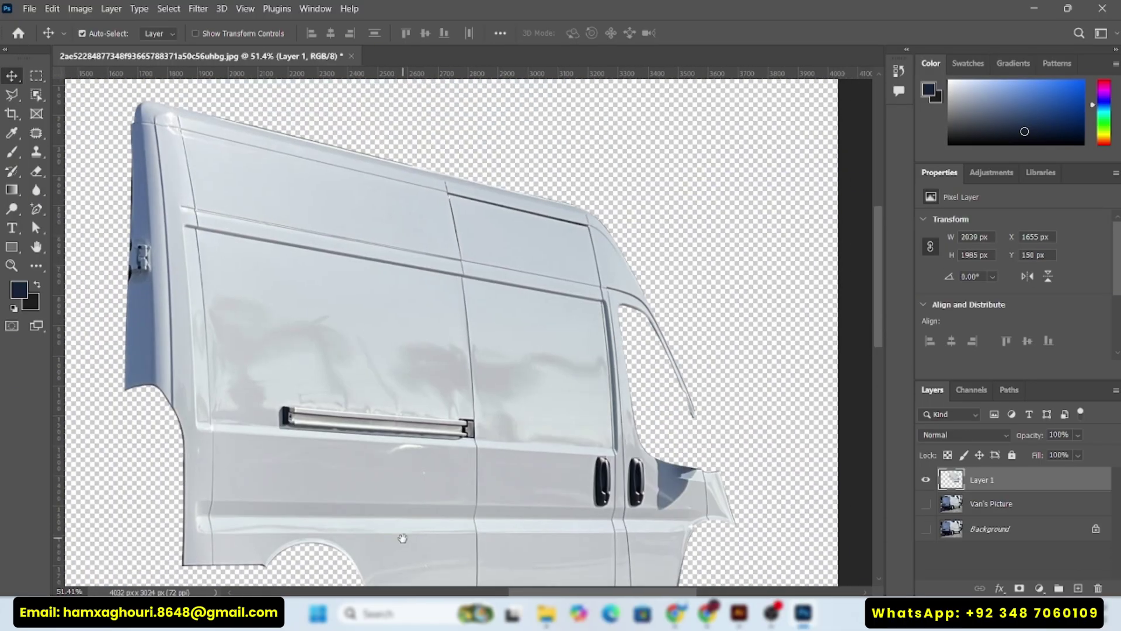
pyautogui.scroll(-3, 446, 431)
pyautogui.scroll(8, 441, 453)
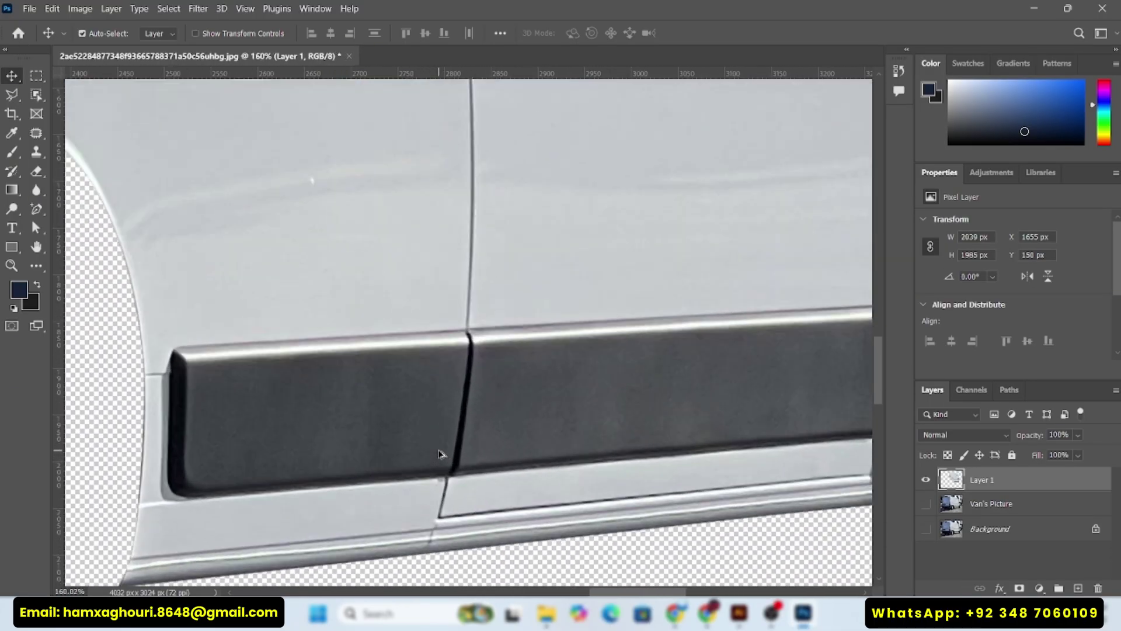
pyautogui.rightClick(36, 208)
pyautogui.click(87, 208)
pyautogui.click(308, 33)
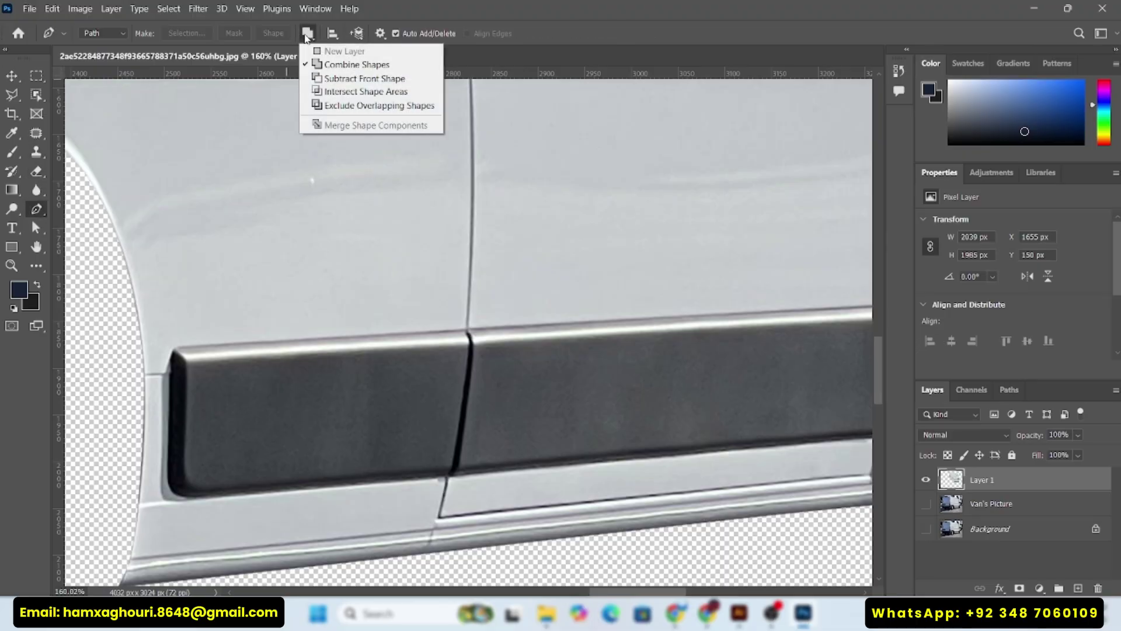
pyautogui.click(359, 82)
# Step: Trace the rear end and upper edge of the dark lower side moulding with a Pen path
pyautogui.scroll(4, 169, 435)
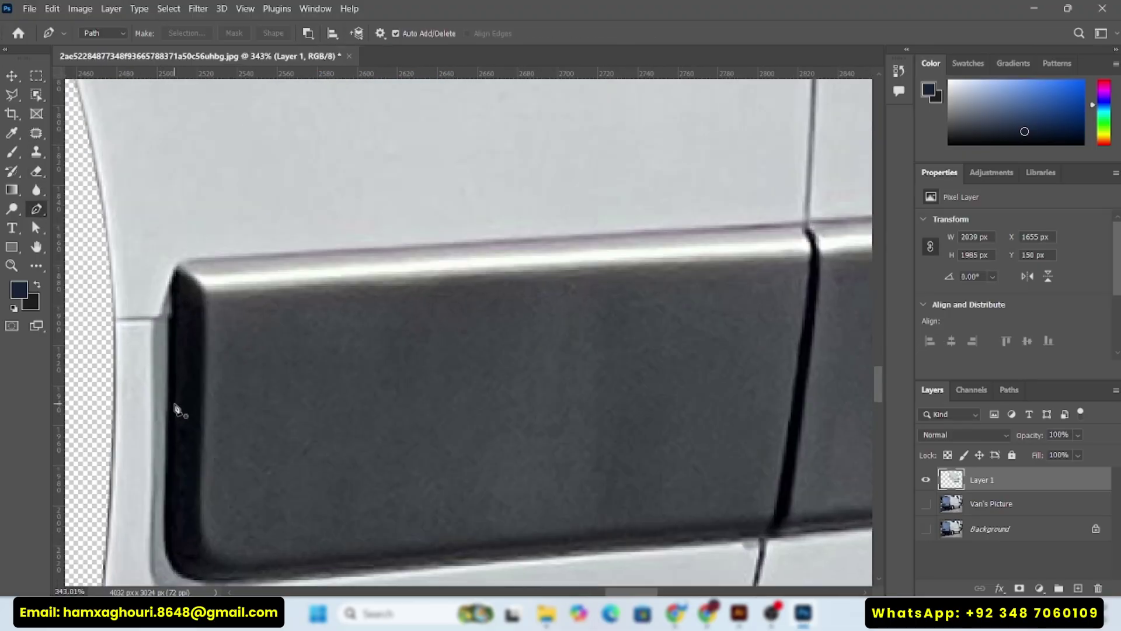
pyautogui.click(201, 459)
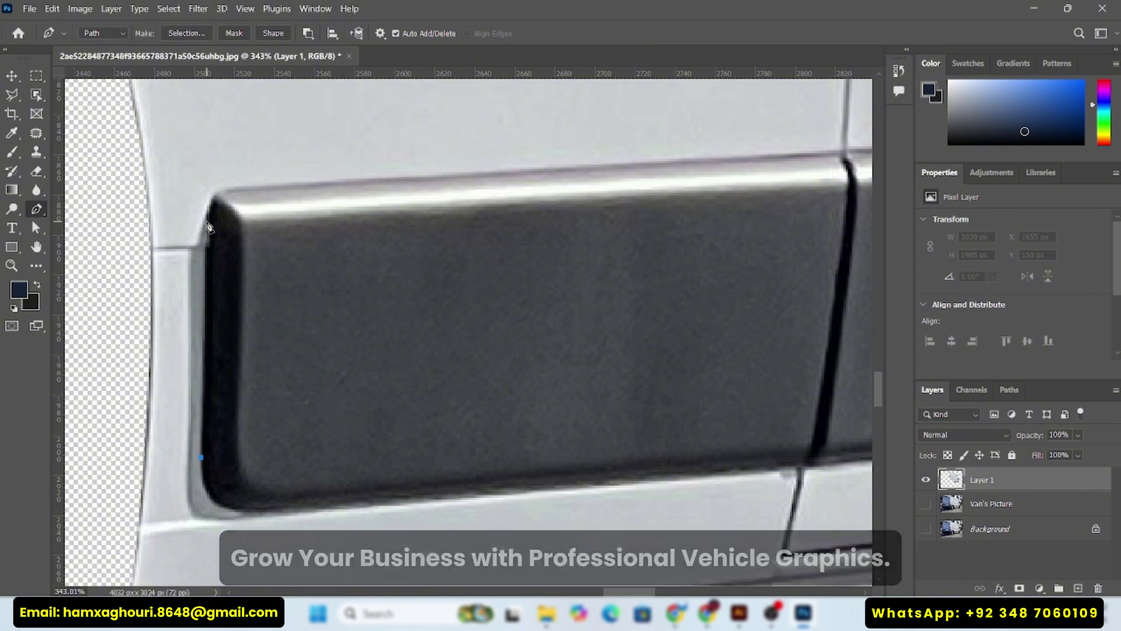
pyautogui.click(206, 222)
pyautogui.click(240, 188)
pyautogui.moveTo(544, 312); pyautogui.dragTo(364, 371)
pyautogui.click(686, 225)
pyautogui.moveTo(725, 241); pyautogui.dragTo(191, 322)
pyautogui.click(773, 268)
pyautogui.moveTo(797, 297); pyautogui.dragTo(215, 350)
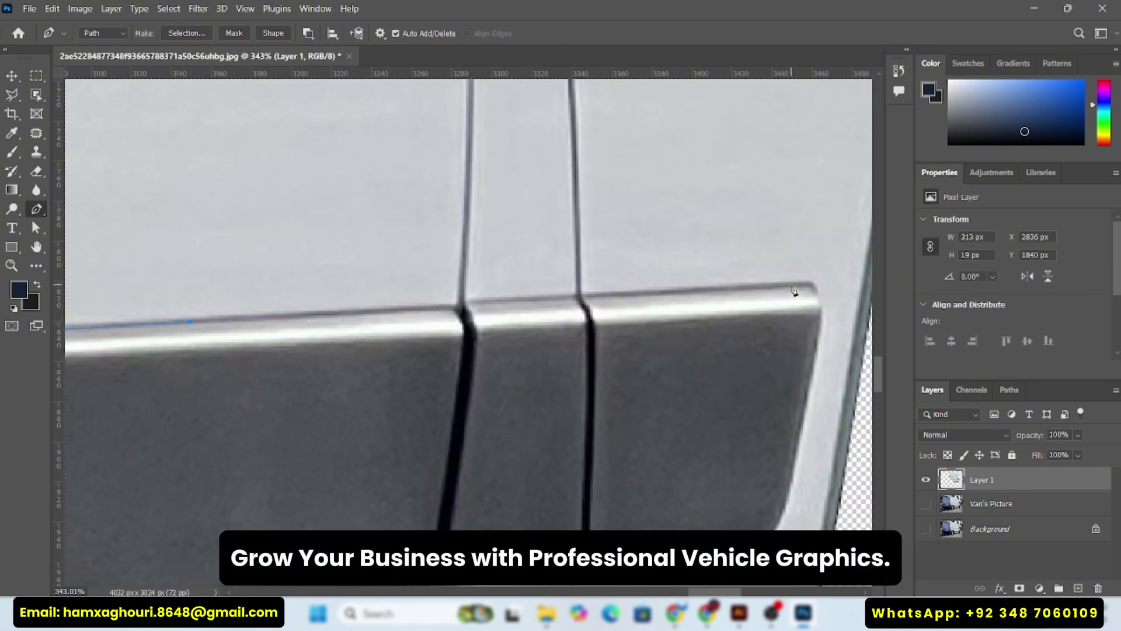
# Step: Continue the path around the moulding's front end and back along its lower edge, closing it at the starting point
pyautogui.click(821, 318)
pyautogui.scroll(-2, 778, 366)
pyautogui.hscroll(-6, 660, 393)
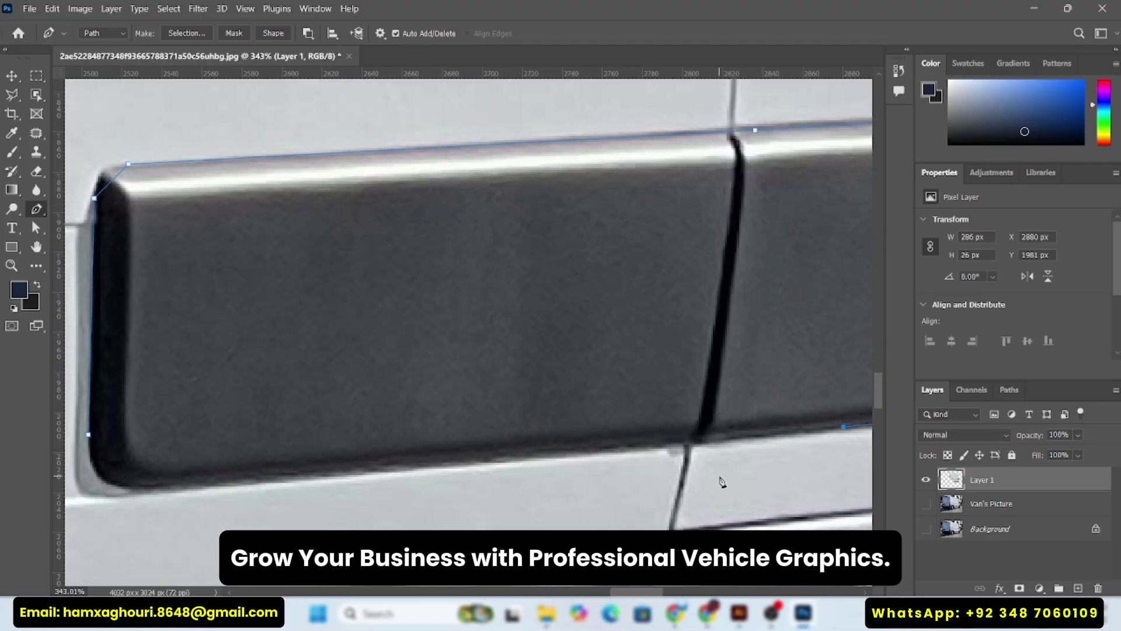
pyautogui.click(89, 435)
# Step: Add anchor points at the moulding's corners with the Add Anchor Point tool and curve the path to follow them
pyautogui.moveTo(90, 441); pyautogui.dragTo(405, 369)
pyautogui.rightClick(36, 208)
pyautogui.click(111, 250)
pyautogui.scroll(2, 408, 399)
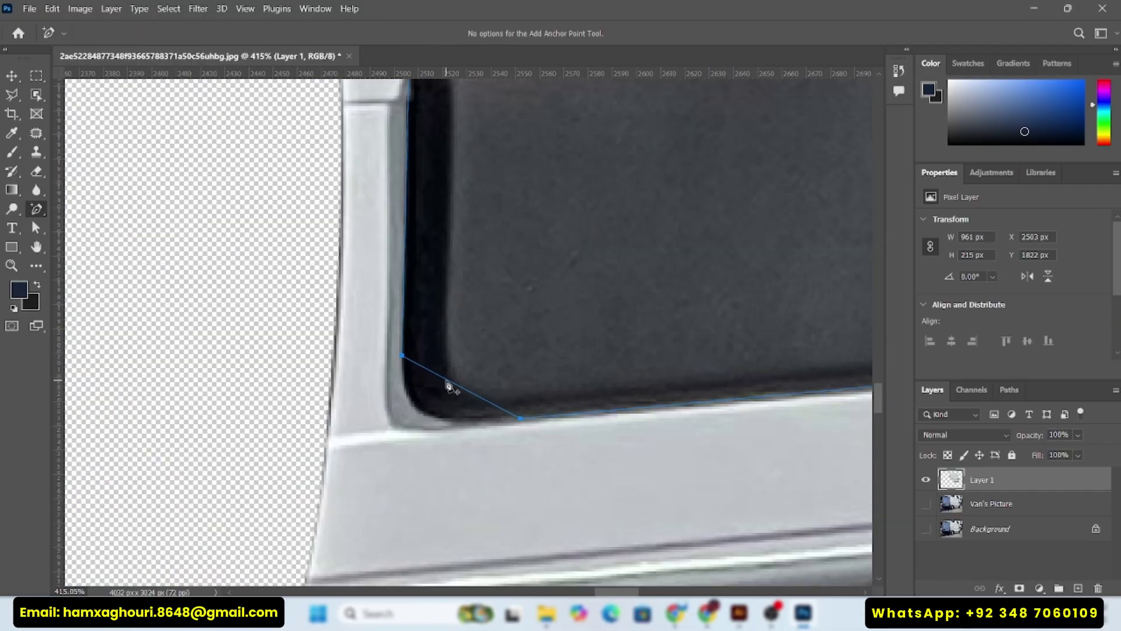
pyautogui.scroll(3, 424, 414)
pyautogui.hscroll(8, 425, 291)
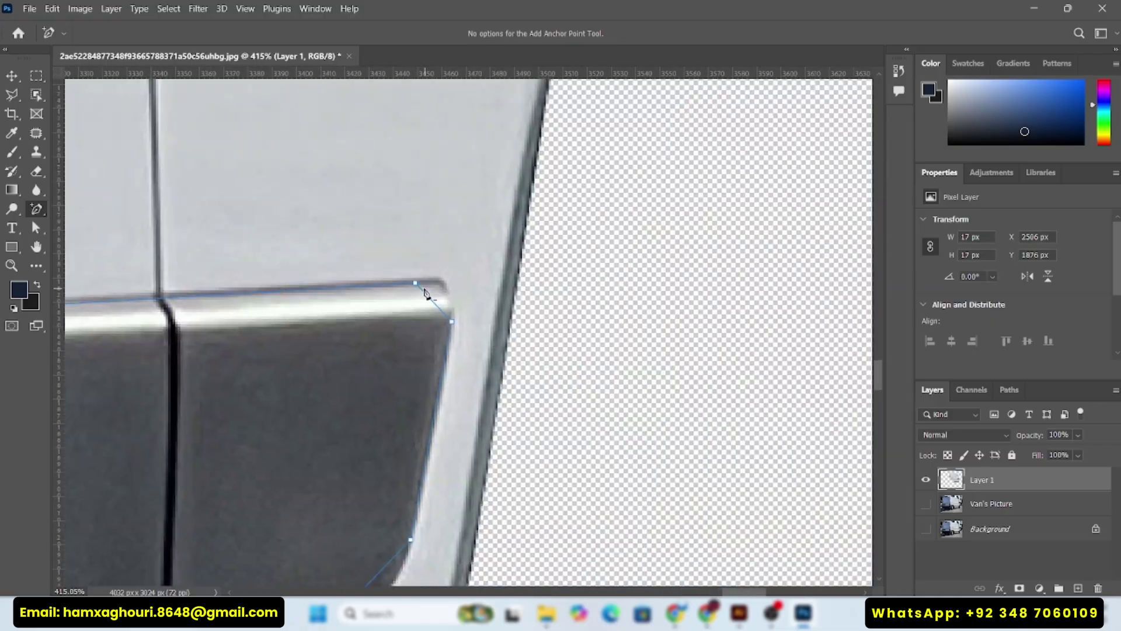
pyautogui.scroll(-8, 445, 292)
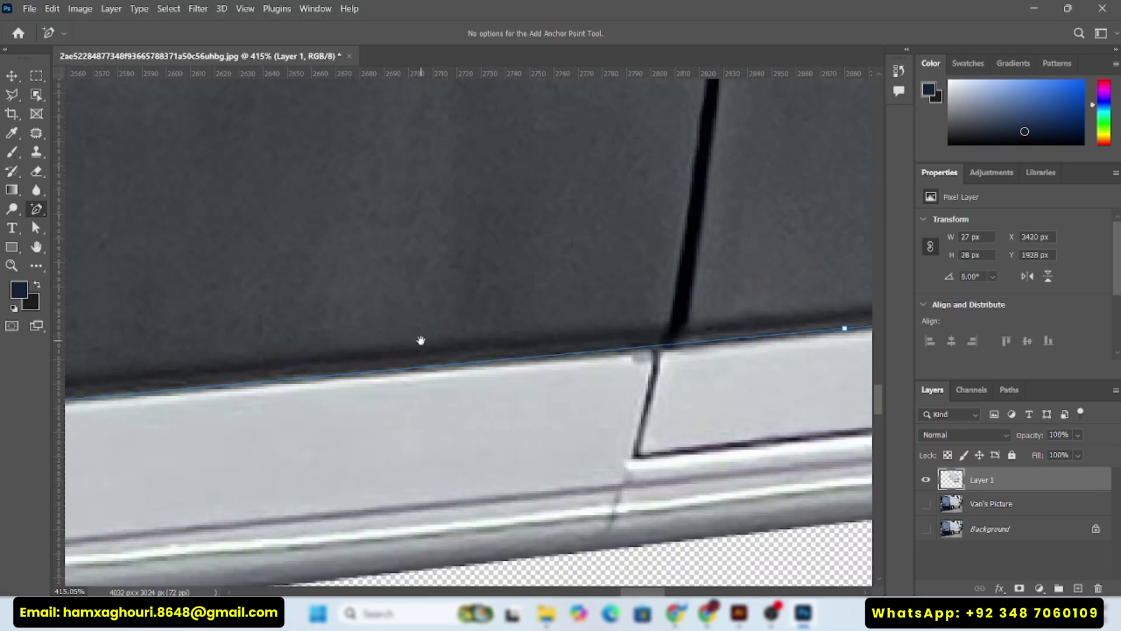
# Step: Convert the moulding path to a selection, delete that area from Layer 1, and deselect
pyautogui.scroll(-2, 478, 349)
pyautogui.hotkey('ctrl', 'Return')
pyautogui.press('Delete')
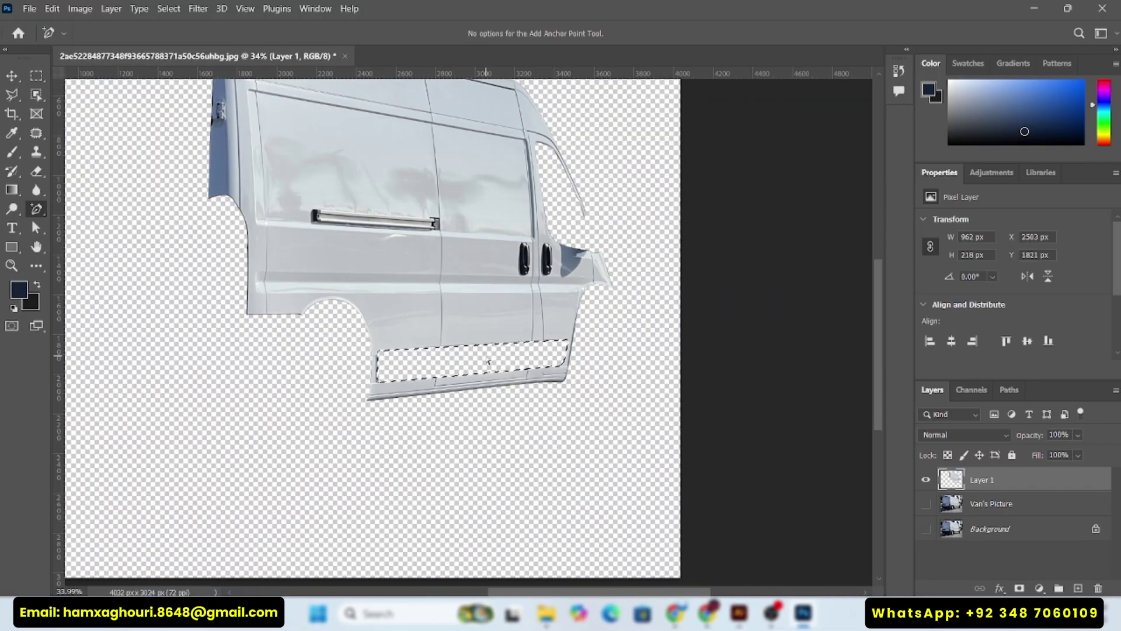
pyautogui.hotkey('ctrl', 'd')
# Step: Select the sliding door's black handle with Object Selection and subtract the shadow along its rear edge using the Lasso
pyautogui.scroll(5, 520, 275)
pyautogui.click(36, 95)
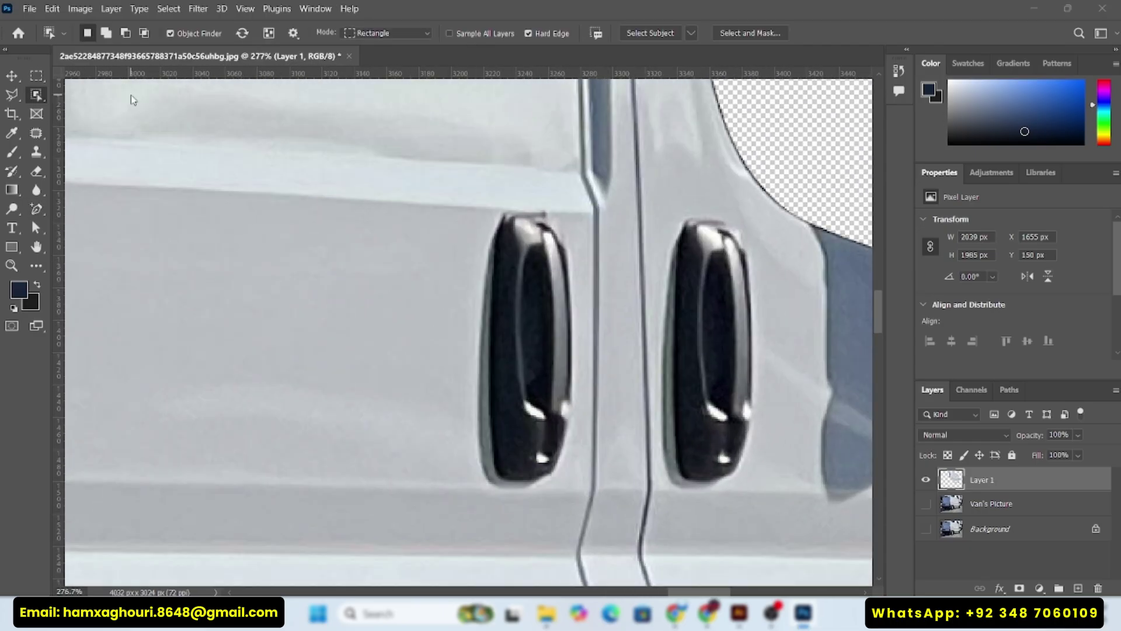
pyautogui.moveTo(470, 193); pyautogui.dragTo(578, 494)
pyautogui.scroll(1, 516, 361)
pyautogui.rightClick(12, 95)
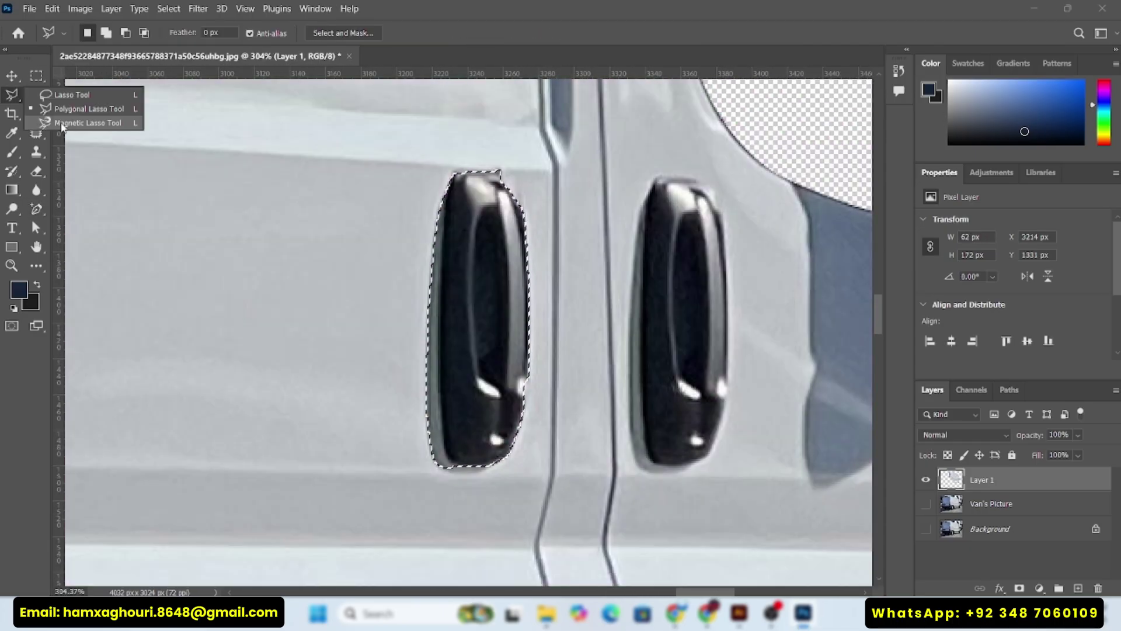
pyautogui.click(57, 96)
pyautogui.moveTo(472, 237); pyautogui.dragTo(386, 108)
pyautogui.moveTo(587, 246); pyautogui.dragTo(561, 321)
# Step: Delete the selected sliding-door handle from Layer 1 and deselect
pyautogui.click(37, 94)
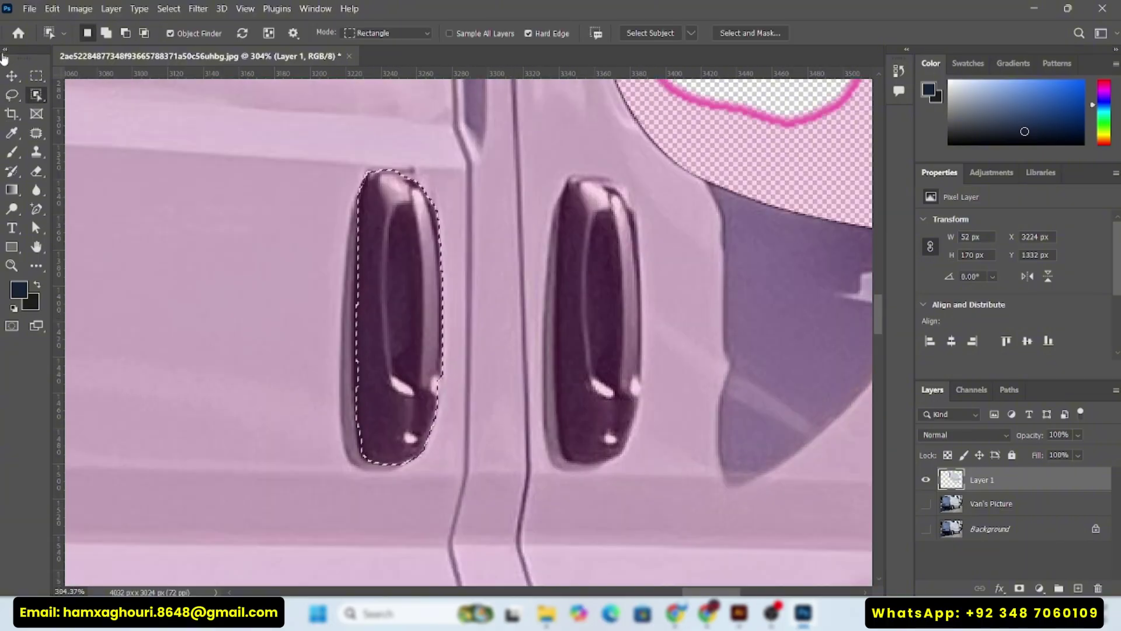
pyautogui.click(12, 76)
pyautogui.press('Delete')
pyautogui.hotkey('ctrl', 'd')
# Step: Select the front door's black handle with Object Selection and switch to the Lasso tool
pyautogui.moveTo(494, 238); pyautogui.dragTo(436, 225)
pyautogui.click(37, 94)
pyautogui.moveTo(481, 146); pyautogui.dragTo(593, 463)
pyautogui.press('l')
pyautogui.press('alt')
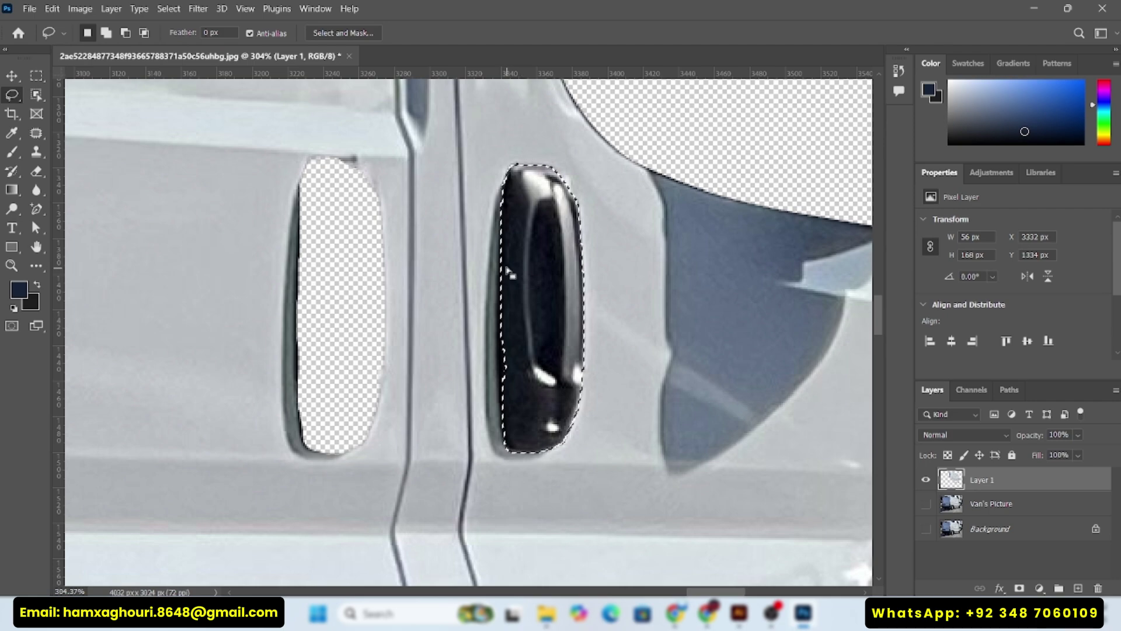
pyautogui.click(501, 175)
pyautogui.click(557, 240)
pyautogui.hotkey('ctrl', 'z')
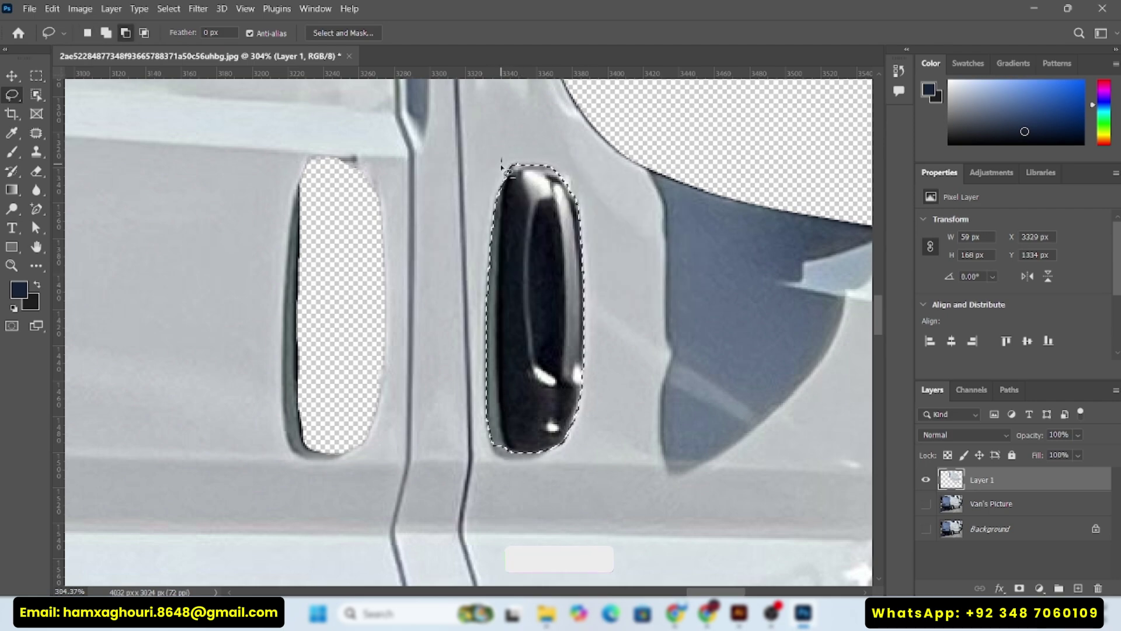
# Step: Subtract the shadow along the front door handle's rear edge from the selection and delete the handle from Layer 1
pyautogui.moveTo(489, 473); pyautogui.dragTo(491, 175)
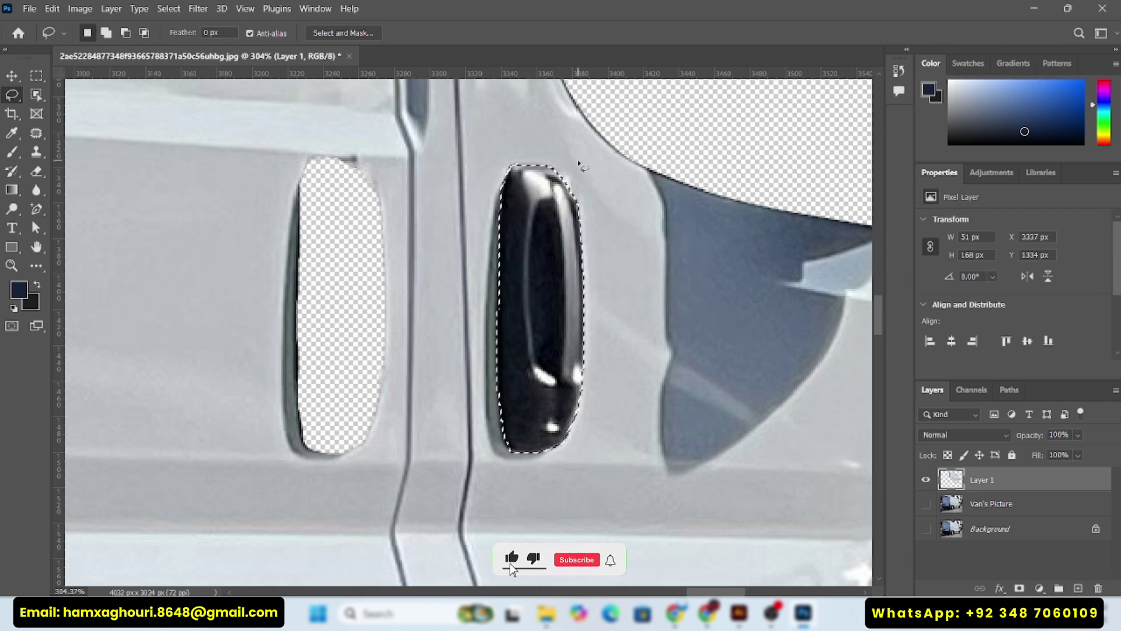
pyautogui.press('v')
pyautogui.press('Delete')
# Step: Select the sliding-door rail with Object Selection and trim the shadow at its rear end using the Lasso
pyautogui.moveTo(732, 311); pyautogui.dragTo(537, 306)
pyautogui.moveTo(419, 208); pyautogui.dragTo(494, 208)
pyautogui.press('w')
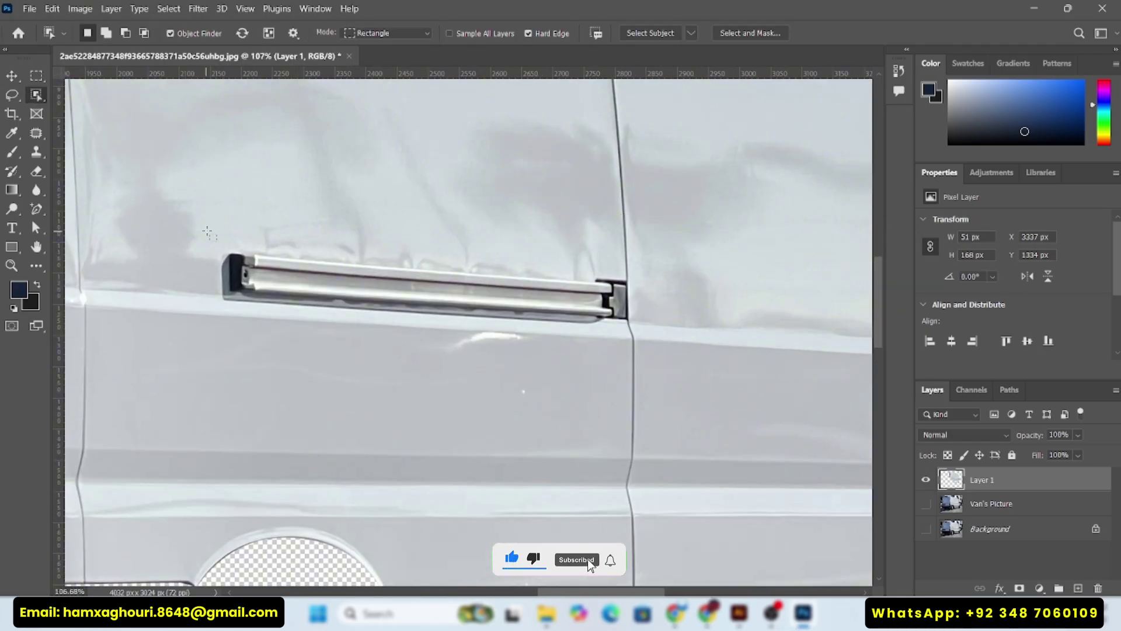
pyautogui.moveTo(212, 235); pyautogui.dragTo(638, 343)
pyautogui.scroll(3, 272, 286)
pyautogui.click(12, 95)
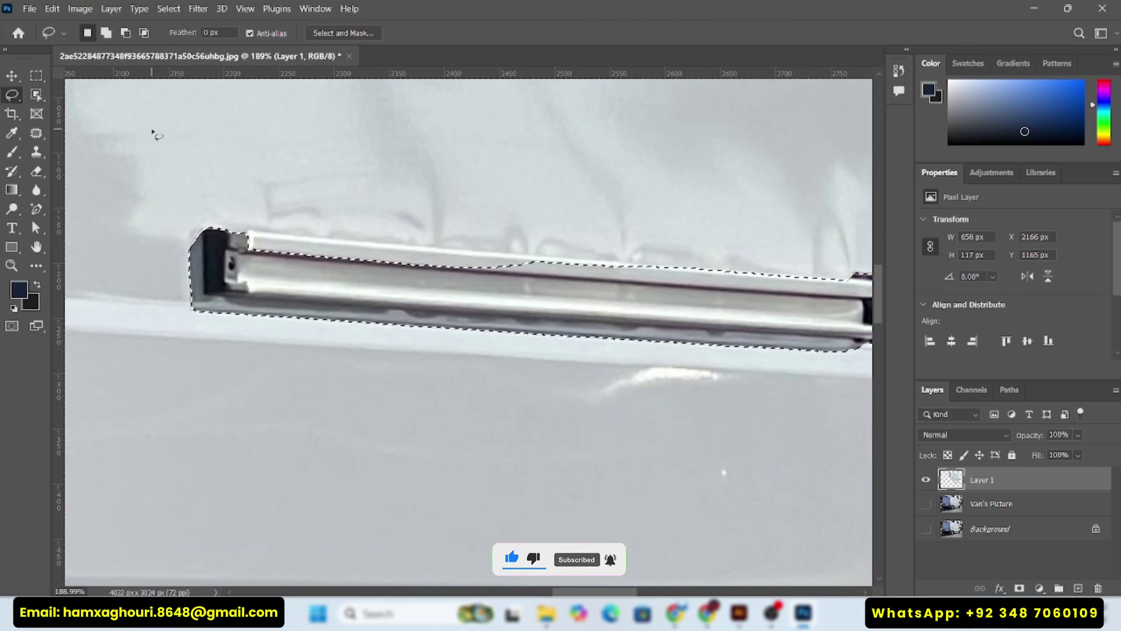
pyautogui.moveTo(202, 214)
pyautogui.mouseDown()
pyautogui.moveTo(198, 326)
pyautogui.moveTo(182, 221)
pyautogui.mouseUp()
pyautogui.rightClick(12, 96)
pyautogui.click(58, 110)
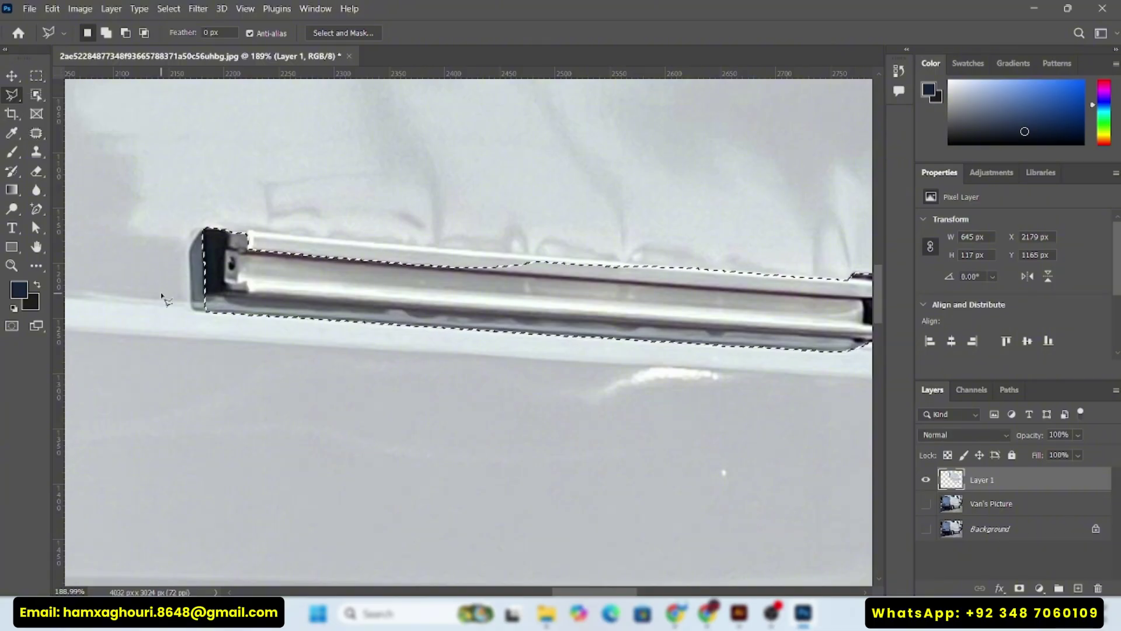
pyautogui.click(189, 291)
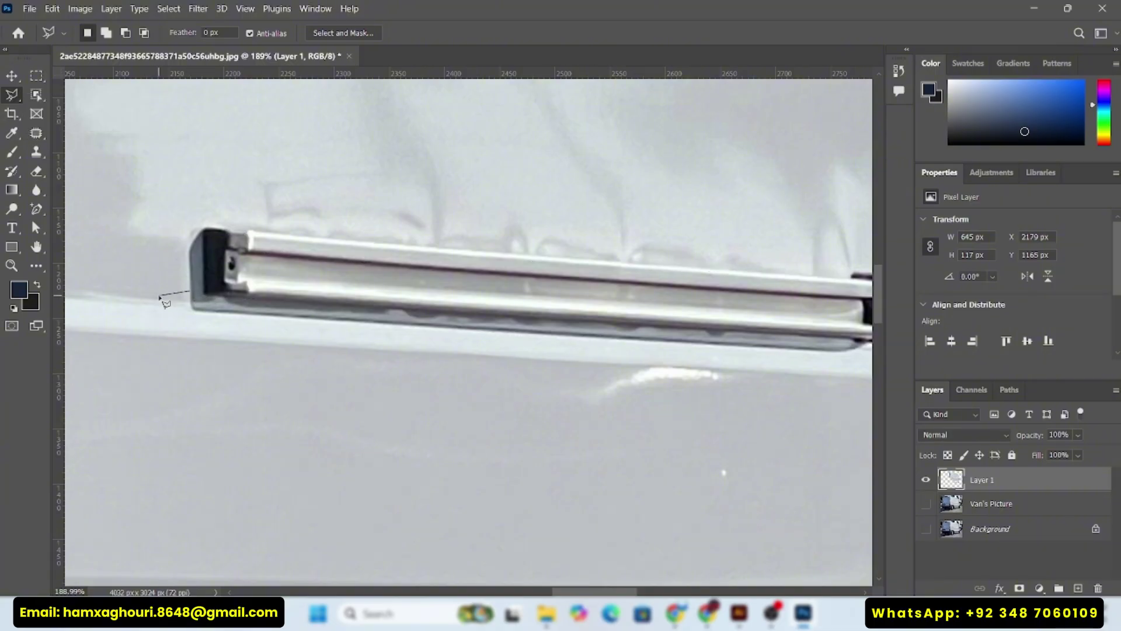
pyautogui.hscroll(-5, 159, 297)
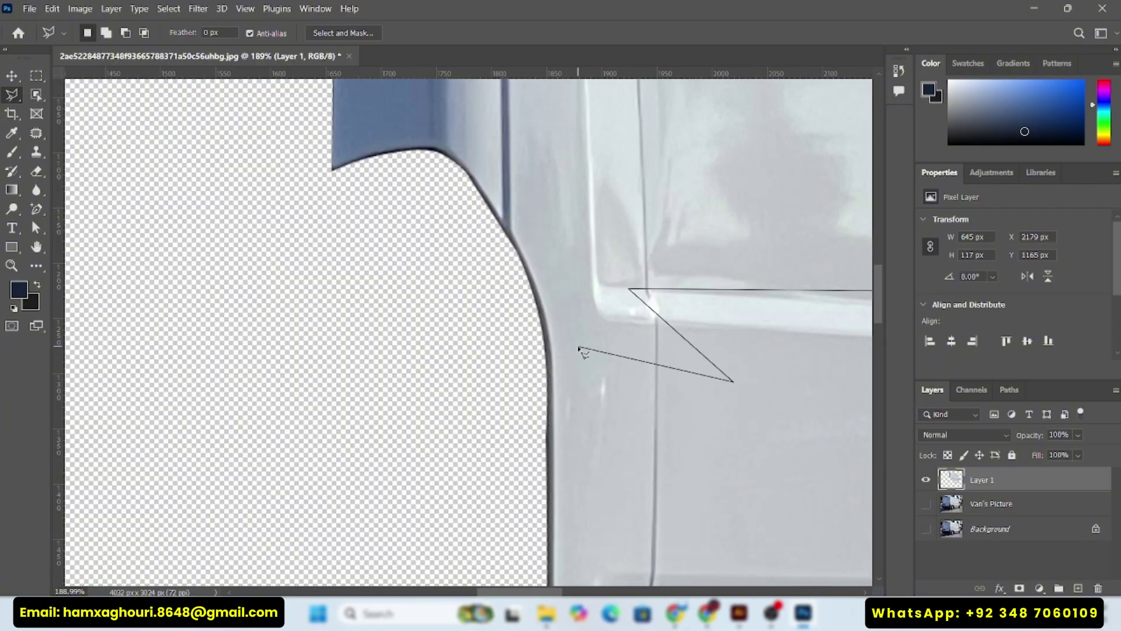
pyautogui.hscroll(3, 619, 396)
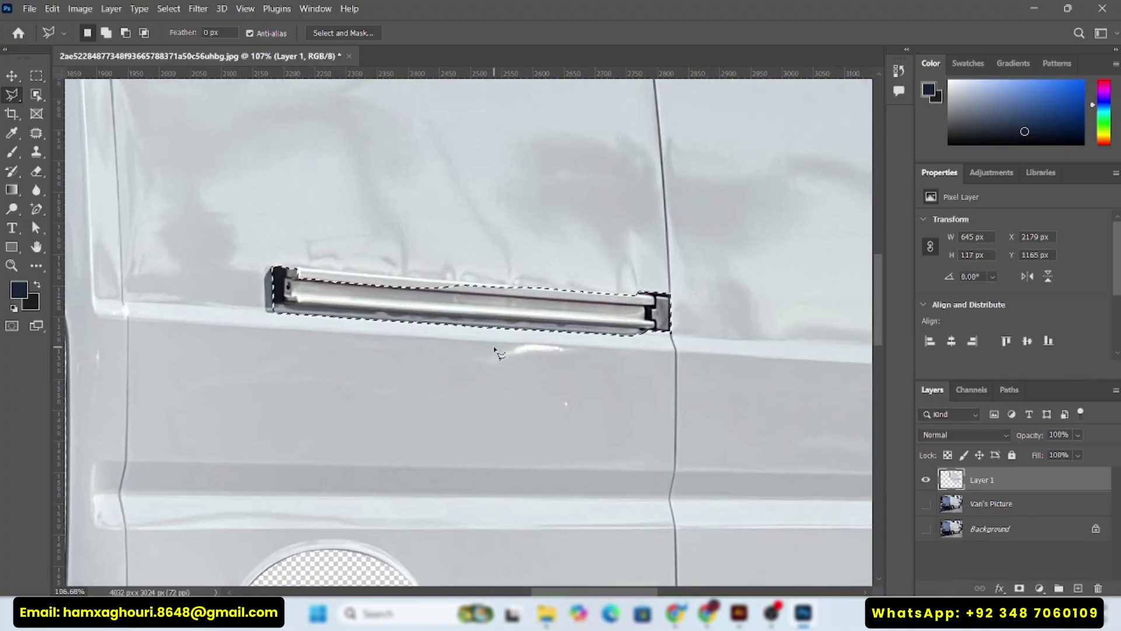
# Step: Subtract the strip of shadow under the sliding-door rail from the selection with the Polygonal Lasso
pyautogui.rightClick(12, 94)
pyautogui.click(56, 115)
pyautogui.keyDown('alt'); pyautogui.click(203, 321); pyautogui.keyUp('alt')
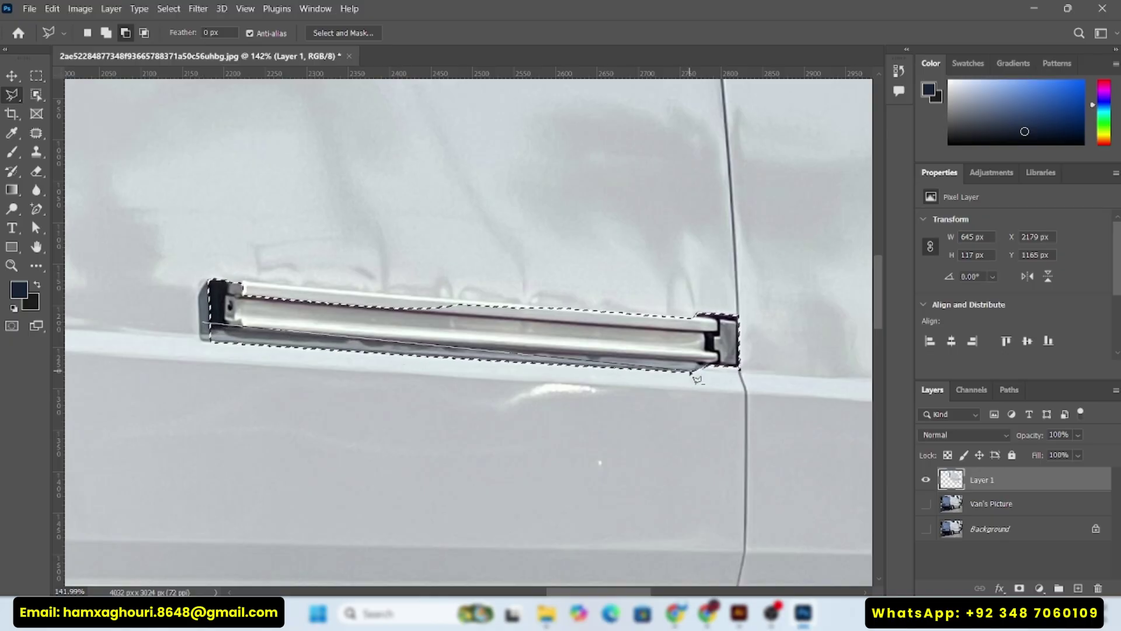
pyautogui.click(748, 367)
pyautogui.click(677, 389)
pyautogui.click(195, 344)
pyautogui.click(203, 322)
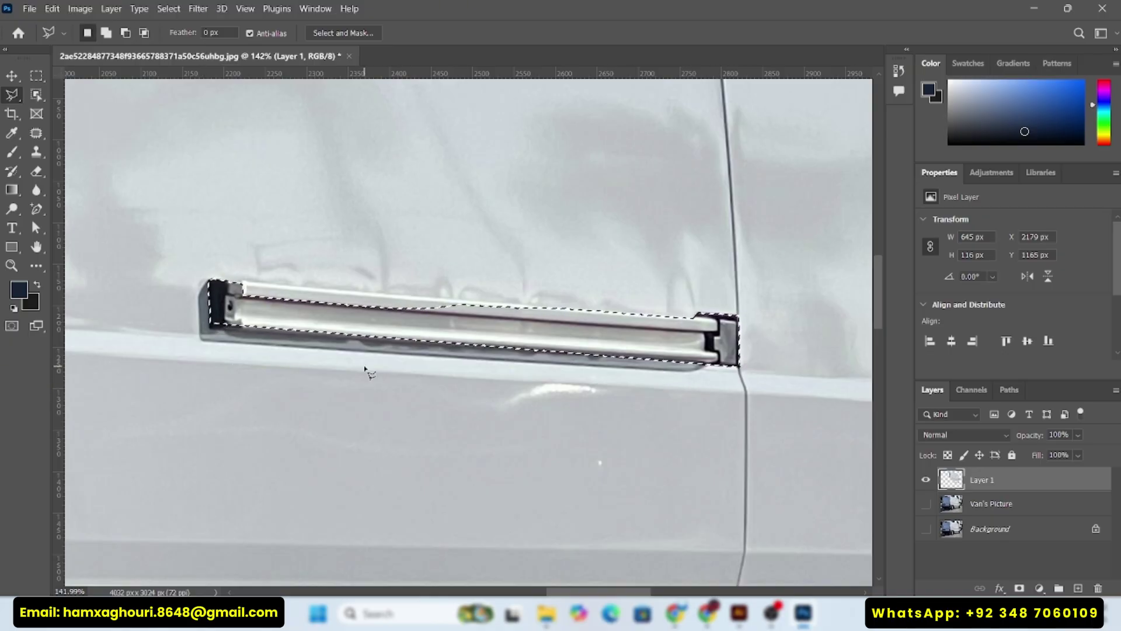
# Step: Delete the selected rail from Layer 1, deselect, and toggle the Van's Picture layer to check the cutout
pyautogui.press('Delete')
pyautogui.hotkey('ctrl', 'd')
pyautogui.scroll(-5, 369, 367)
pyautogui.scroll(-5, 468, 374)
pyautogui.press('v')
pyautogui.scroll(2, 535, 385)
pyautogui.click(925, 505)
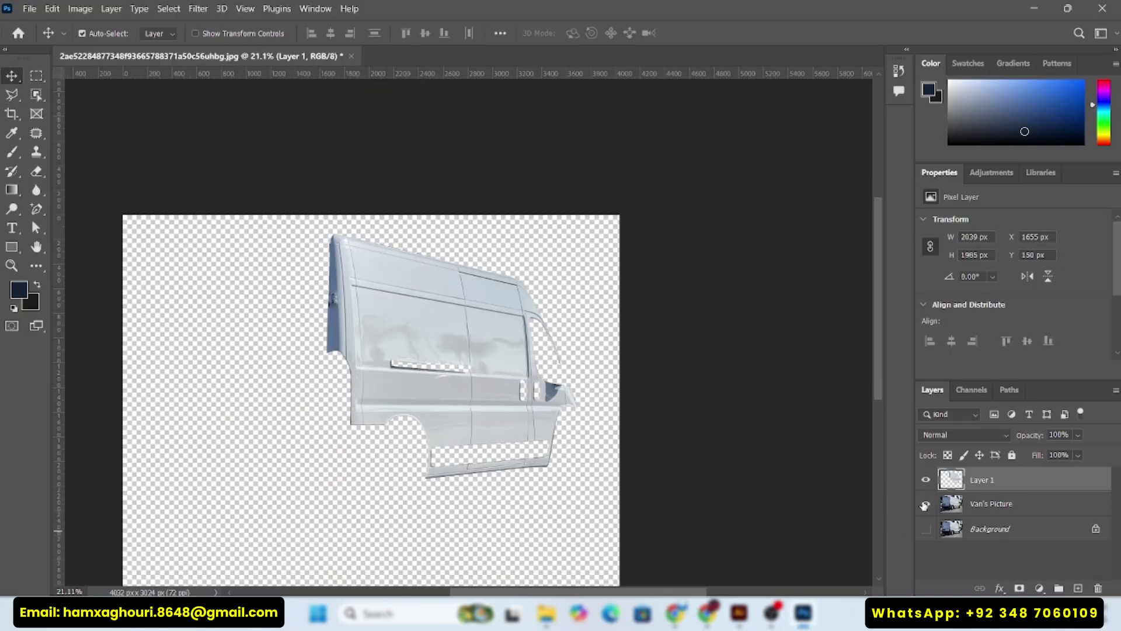
pyautogui.scroll(-1, 416, 337)
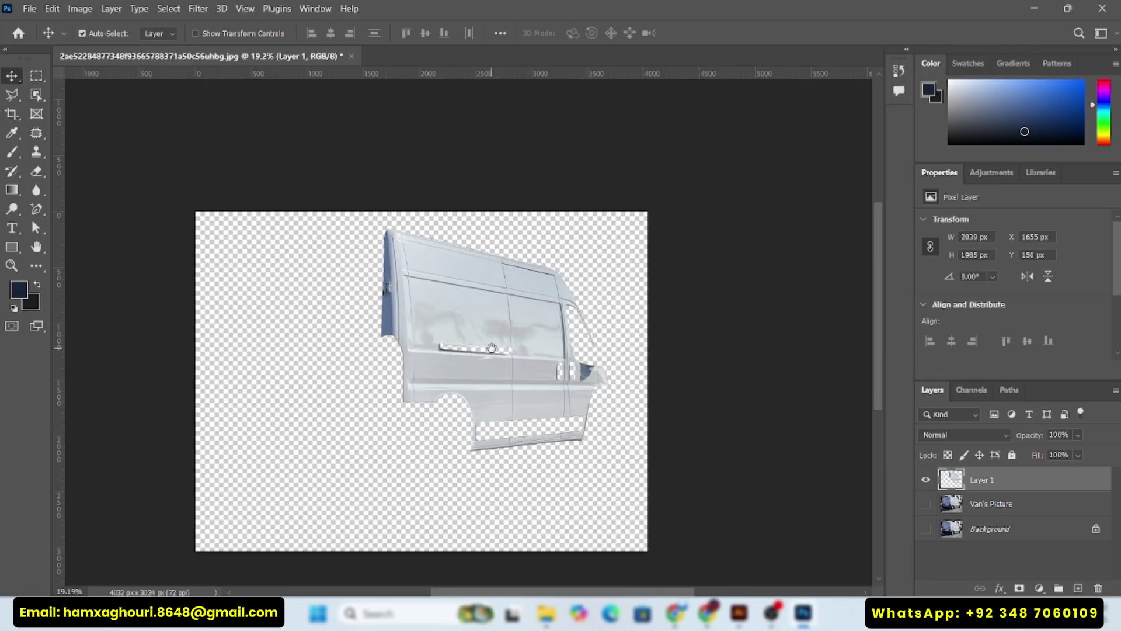
# Step: Switch to Illustrator and show the hidden rectangles in Layer 1 that frame the van views in Printable Files.ai
pyautogui.click(738, 614)
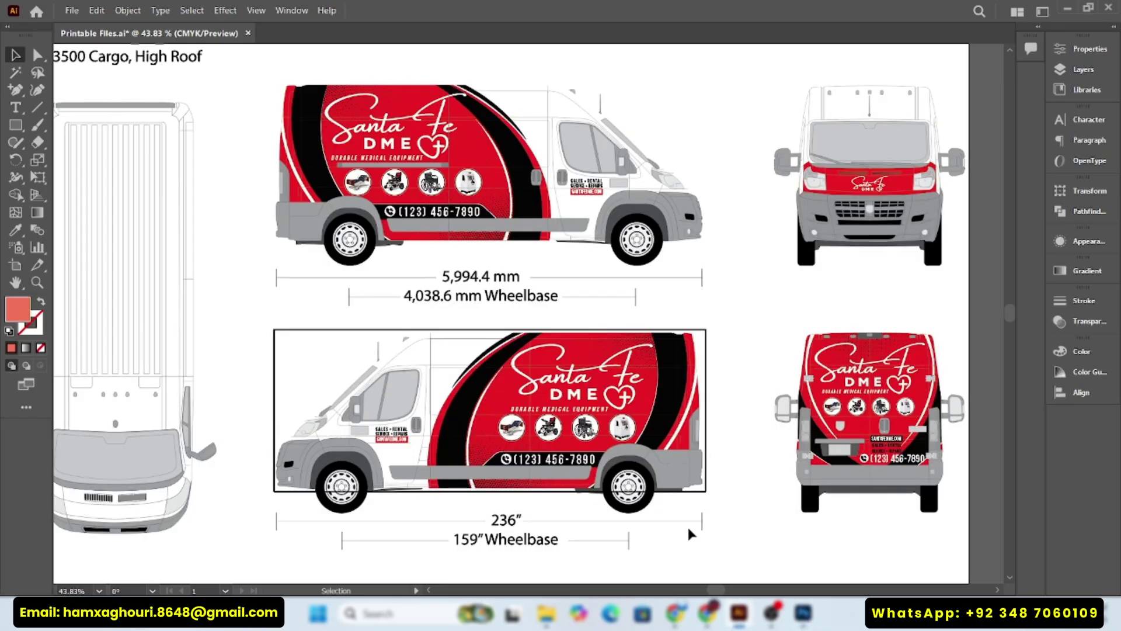
pyautogui.moveTo(762, 331); pyautogui.dragTo(732, 329)
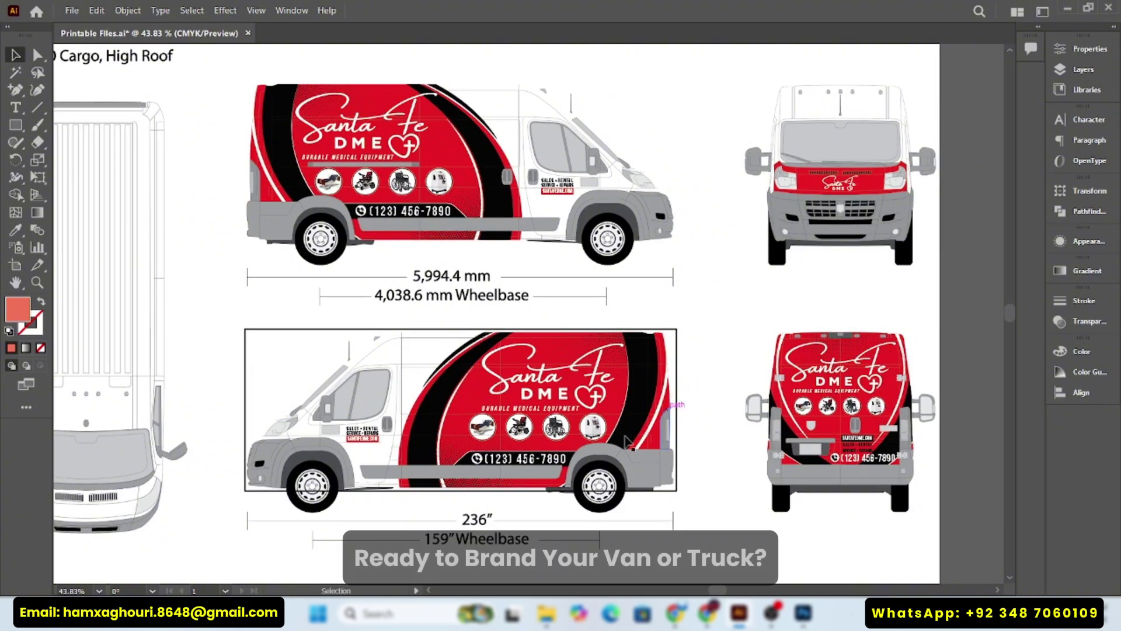
pyautogui.press('z')
pyautogui.moveTo(492, 419)
pyautogui.mouseDown()
pyautogui.moveTo(620, 420)
pyautogui.moveTo(498, 420)
pyautogui.mouseUp()
pyautogui.moveTo(401, 136); pyautogui.dragTo(483, 169)
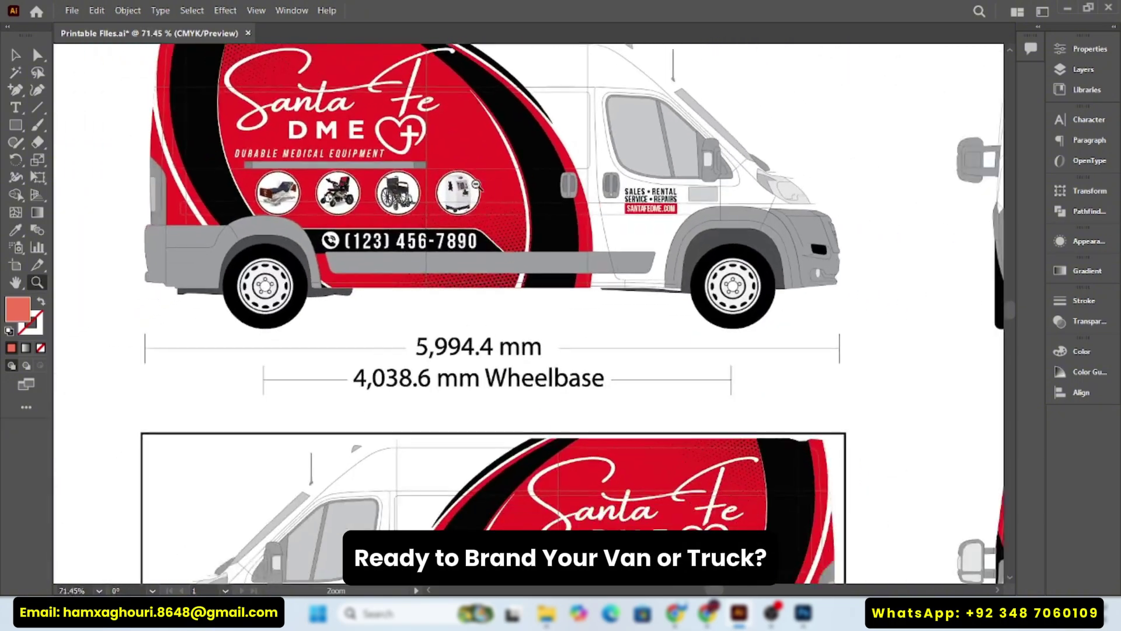
pyautogui.moveTo(742, 145); pyautogui.dragTo(745, 215)
pyautogui.click(1075, 69)
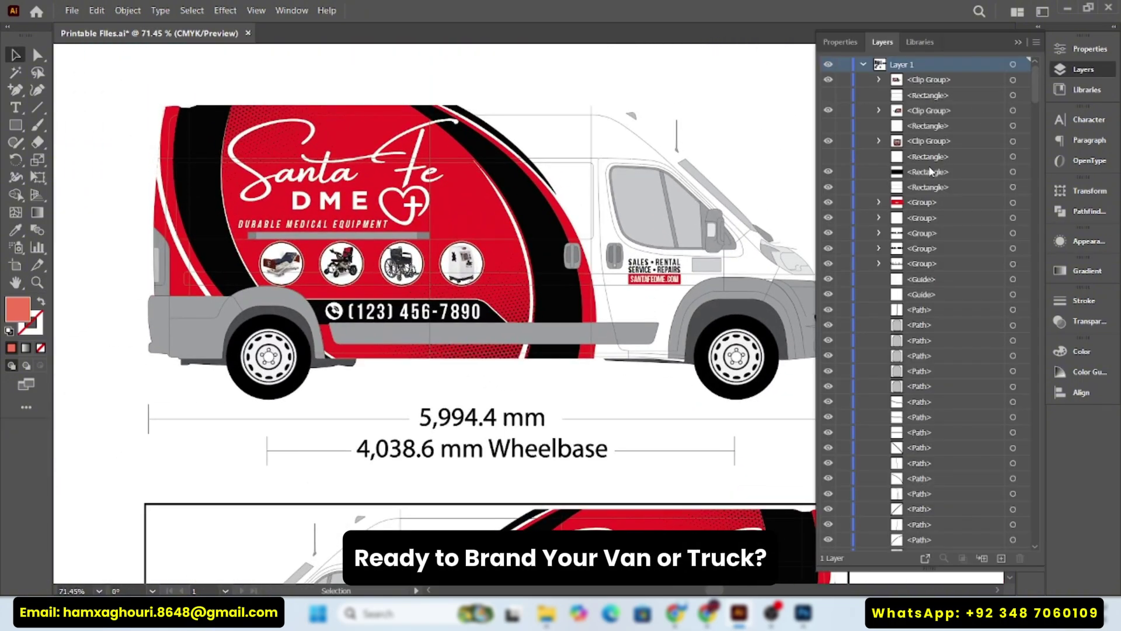
pyautogui.click(828, 96)
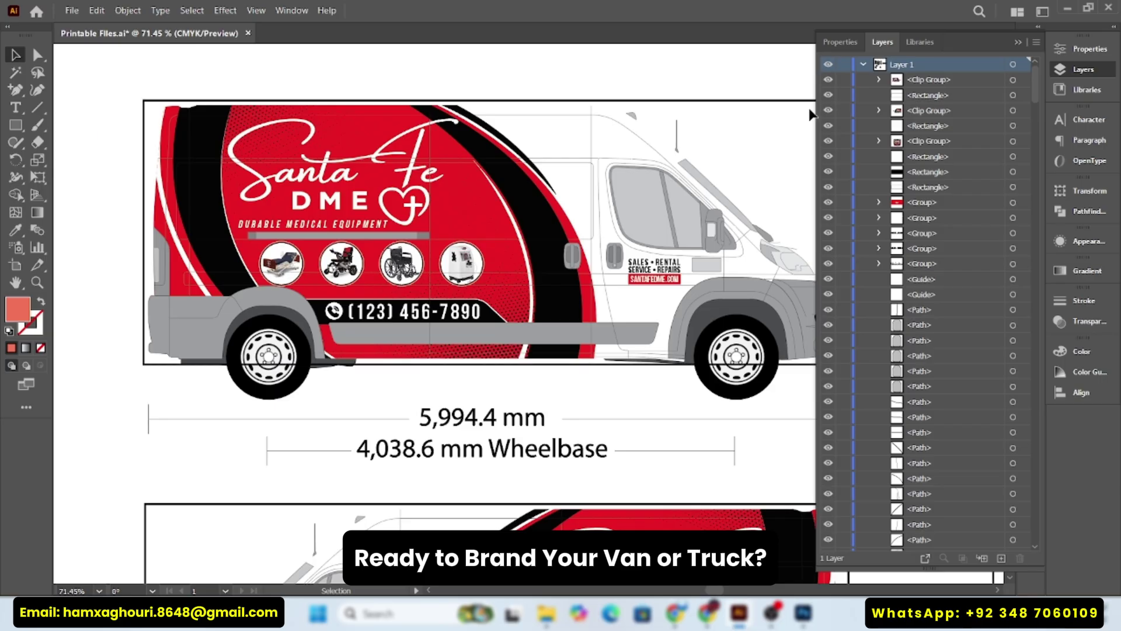
# Step: Select the black rectangle beside the artboard and copy it
pyautogui.scroll(-5, 723, 234)
pyautogui.moveTo(723, 278); pyautogui.dragTo(343, 278)
pyautogui.click(490, 296)
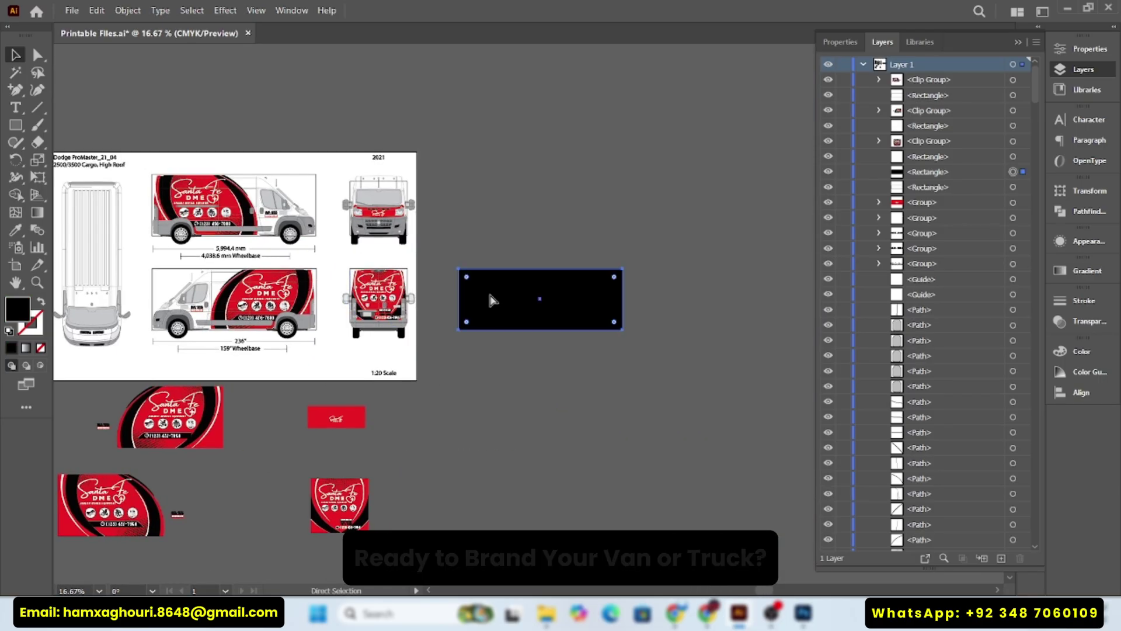
pyautogui.click(96, 10)
pyautogui.click(117, 80)
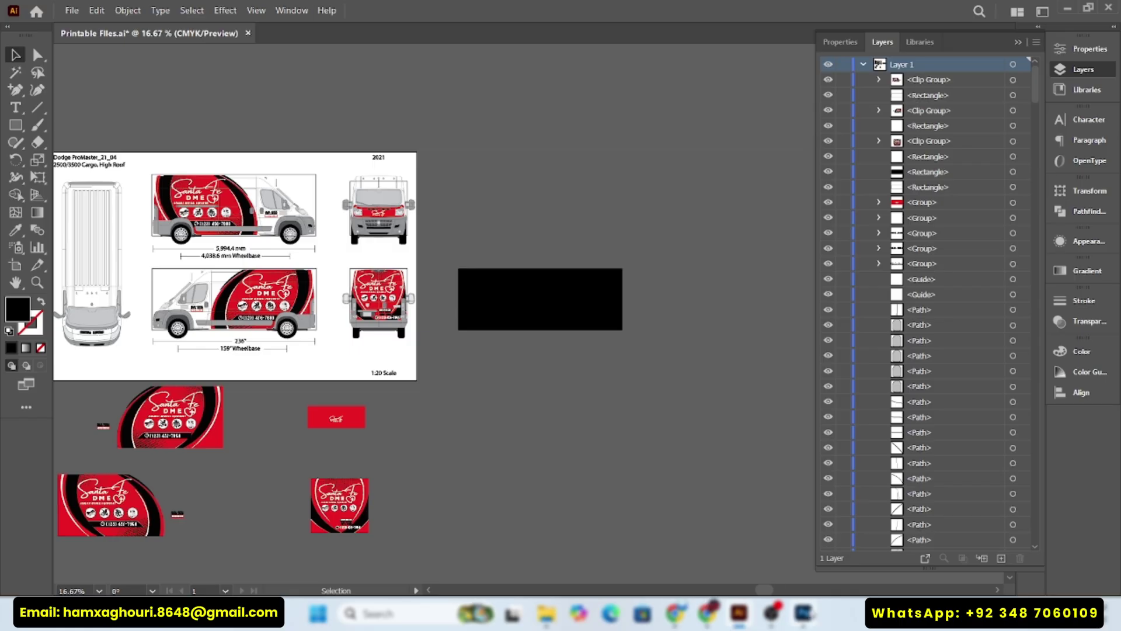
# Step: Switch to Photoshop, paste the black rectangle as a smart object, and enlarge it to about 444%, 3825 × 1435 px
pyautogui.click(804, 612)
pyautogui.hotkey('ctrl', 'v')
pyautogui.click(620, 153)
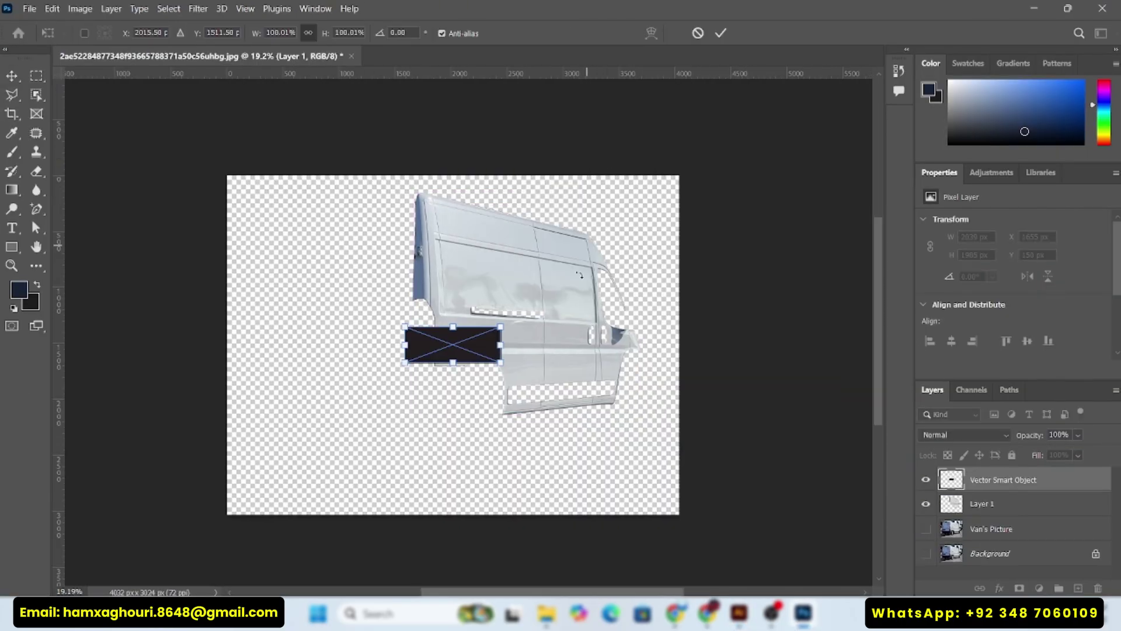
pyautogui.moveTo(525, 376); pyautogui.dragTo(667, 425)
pyautogui.click(721, 32)
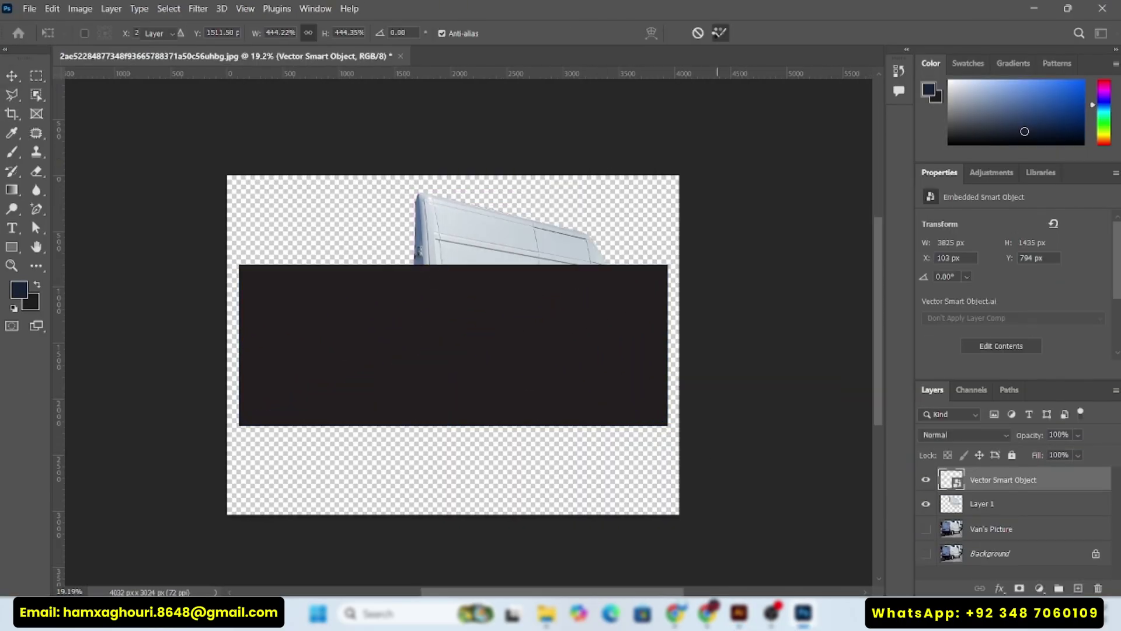
# Step: Draw an orange rectangle of about 3820 × 1432 px over the black smart object
pyautogui.scroll(3, 408, 366)
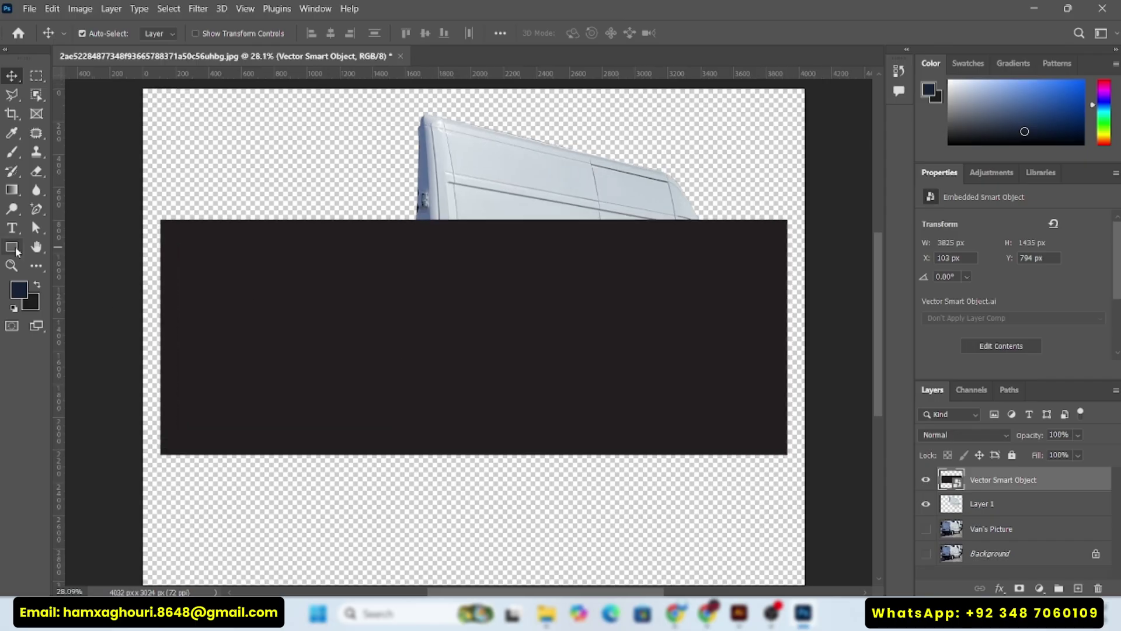
pyautogui.click(14, 248)
pyautogui.scroll(1, 515, 298)
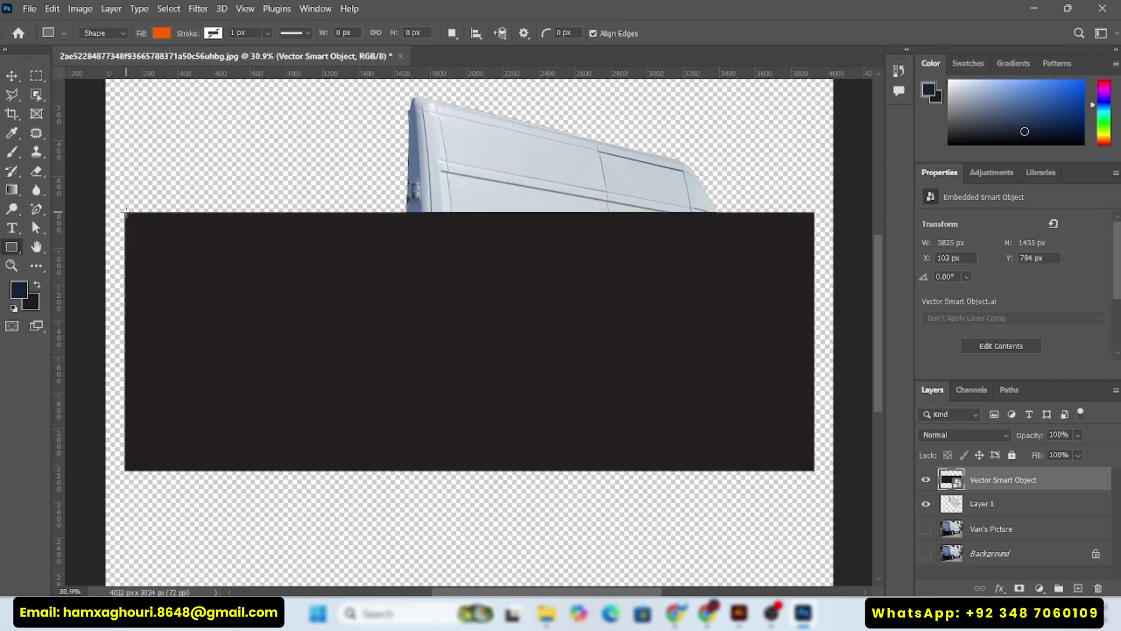
pyautogui.moveTo(124, 212); pyautogui.dragTo(814, 471)
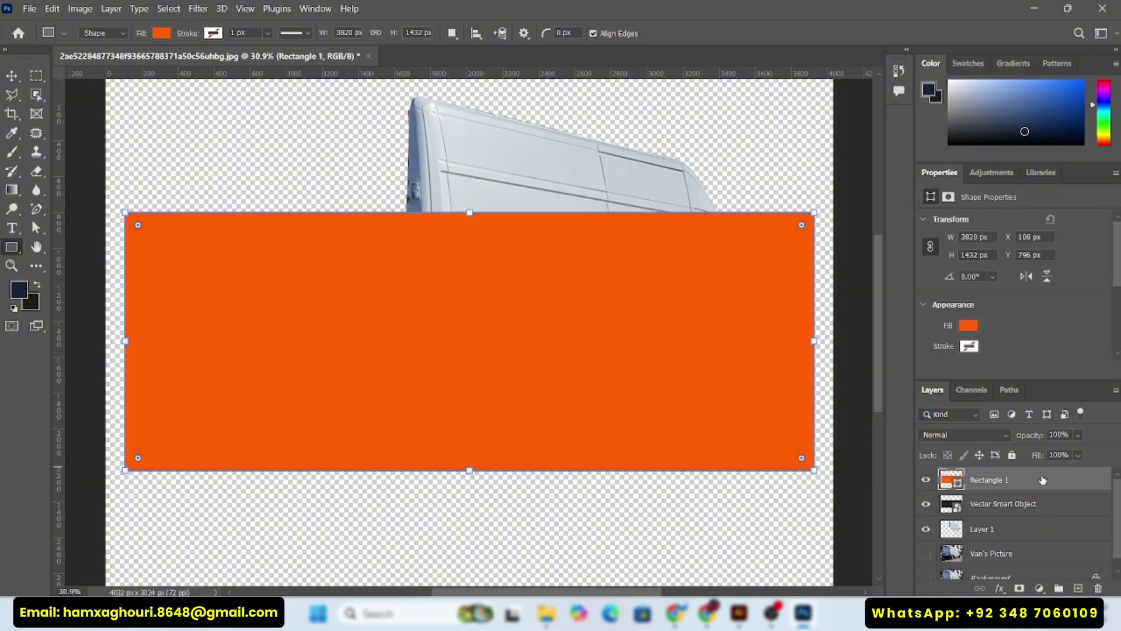
# Step: Convert the orange rectangle to a smart object and delete the Vector Smart Object layer
pyautogui.rightClick(1042, 480)
pyautogui.click(934, 210)
pyautogui.click(1046, 506)
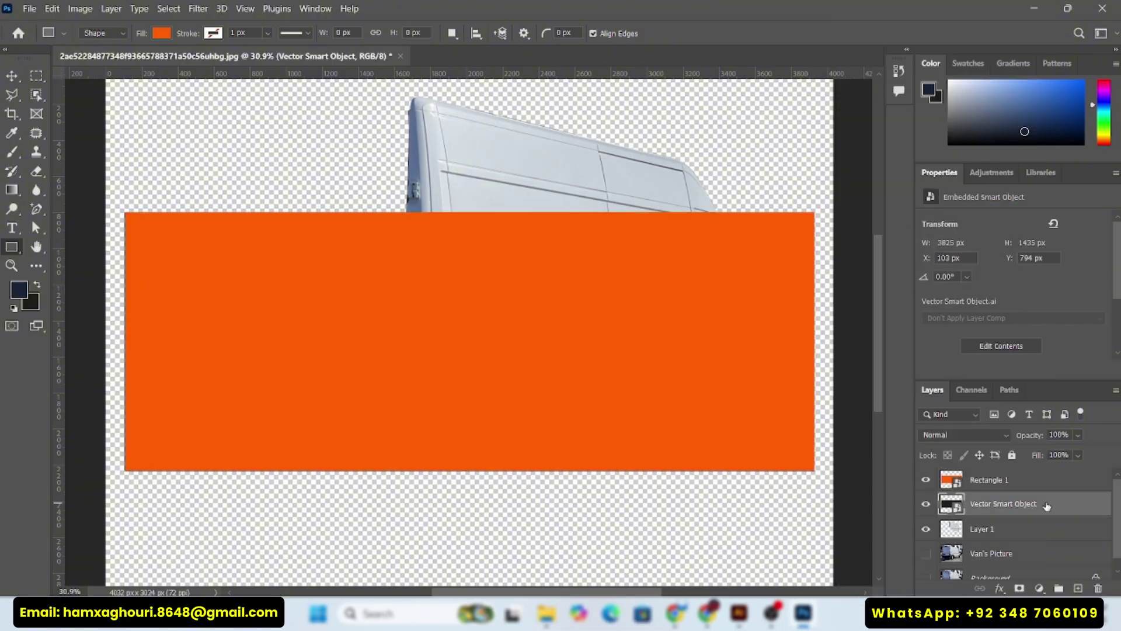
pyautogui.press('Delete')
# Step: Clip Rectangle 1 to Layer 1, move it up over the van's side, and show the Van's Picture layer
pyautogui.click(1017, 480)
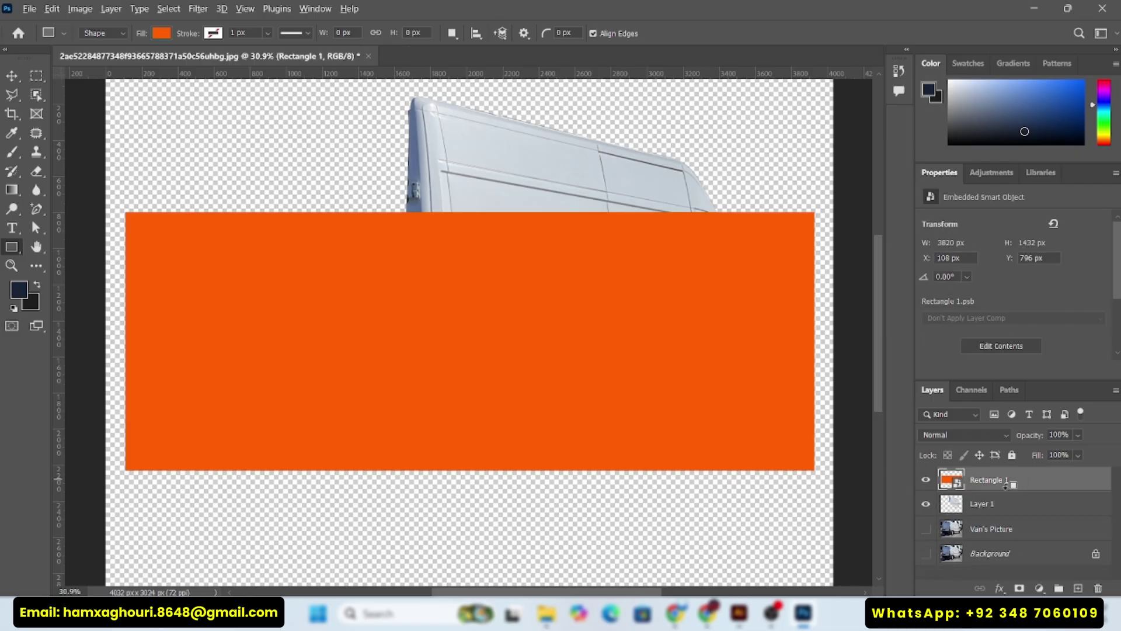
pyautogui.keyDown('alt'); pyautogui.click(1006, 492); pyautogui.keyUp('alt')
pyautogui.press('v')
pyautogui.moveTo(640, 313); pyautogui.dragTo(653, 265)
pyautogui.scroll(-2, 652, 265)
pyautogui.moveTo(657, 386); pyautogui.dragTo(585, 393)
pyautogui.click(926, 529)
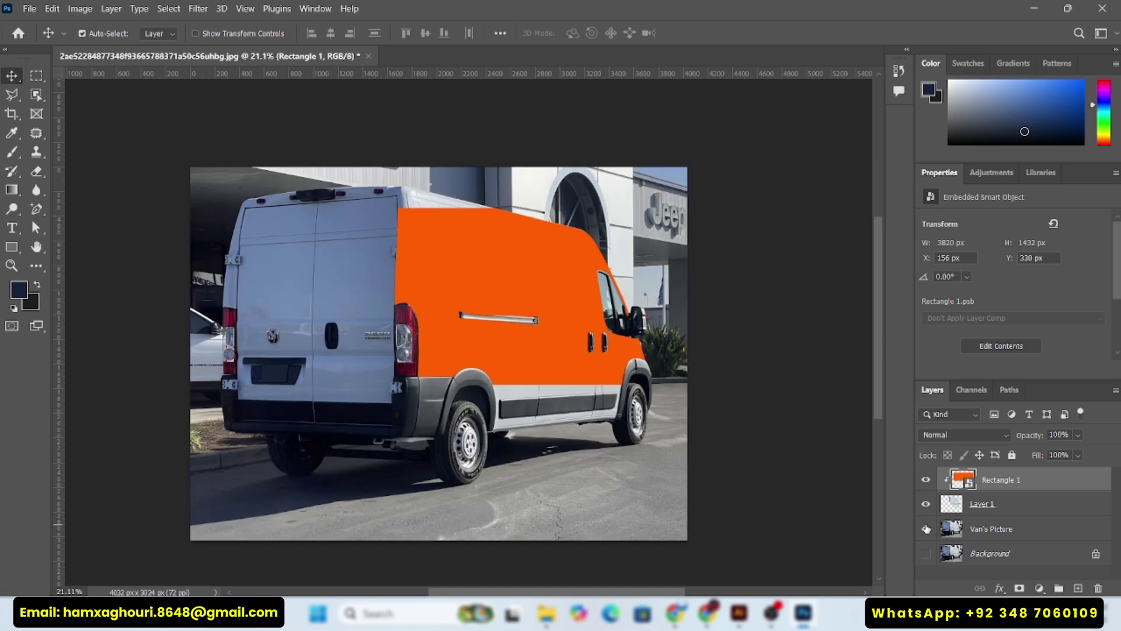
# Step: Start transforming Rectangle 1 and set its blend mode to Multiply
pyautogui.hotkey('ctrl', 't')
pyautogui.rightClick(545, 328)
pyautogui.click(593, 348)
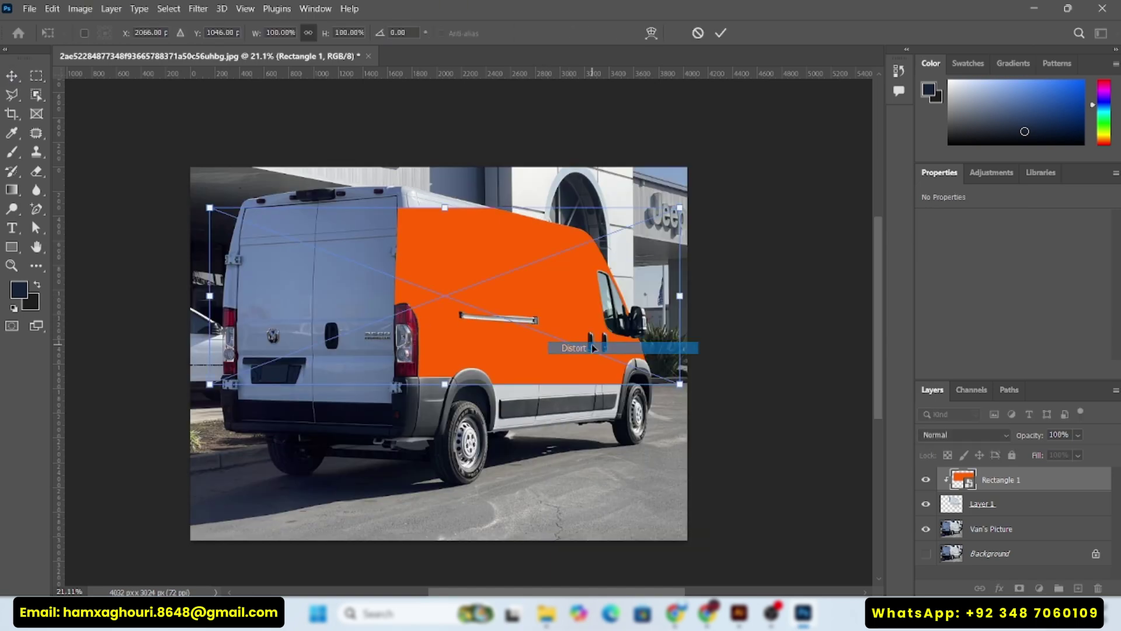
pyautogui.click(937, 435)
pyautogui.click(937, 292)
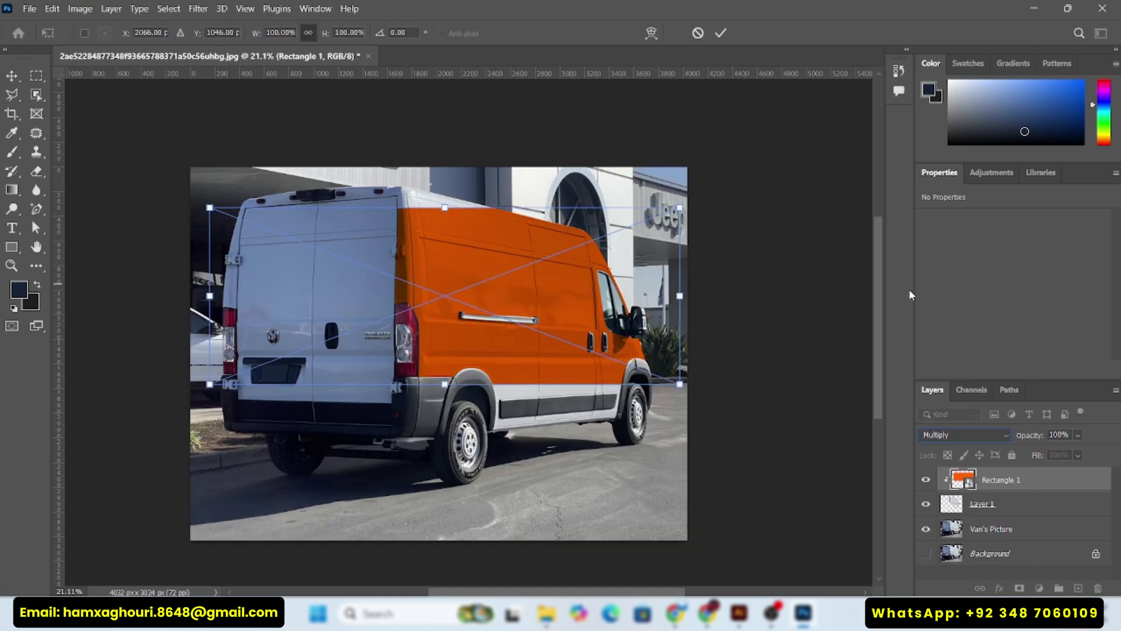
# Step: Distort Rectangle 1 by its four corners to match the perspective of the van's side and cover the whole side body
pyautogui.scroll(2, 521, 293)
pyautogui.moveTo(521, 293); pyautogui.dragTo(513, 294)
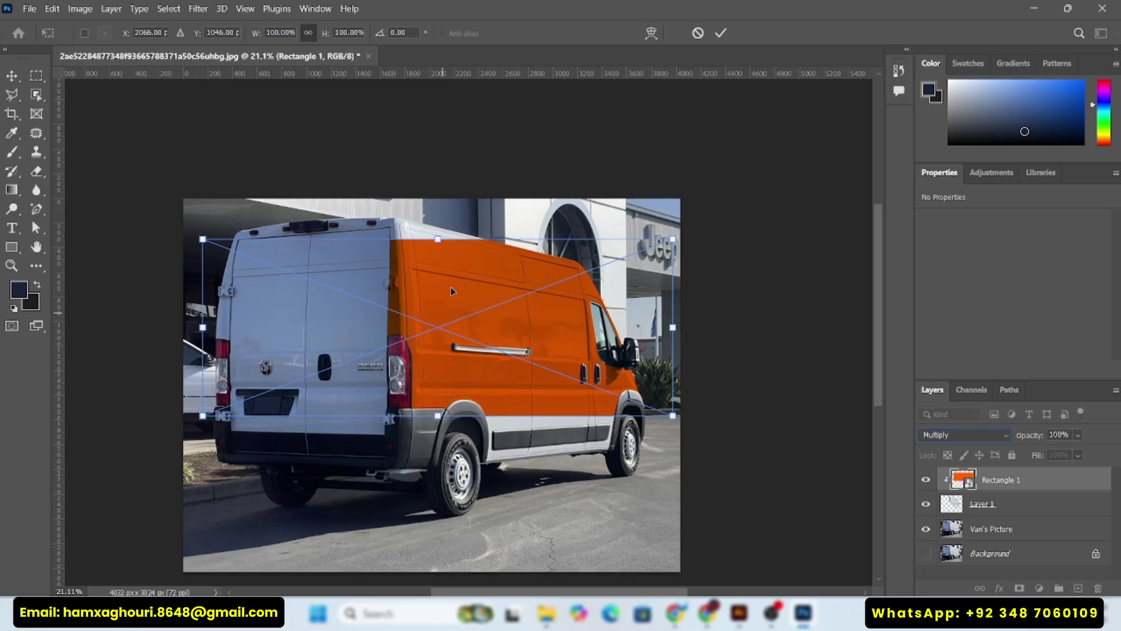
pyautogui.rightClick(450, 290)
pyautogui.click(579, 375)
pyautogui.moveTo(202, 240); pyautogui.dragTo(382, 213)
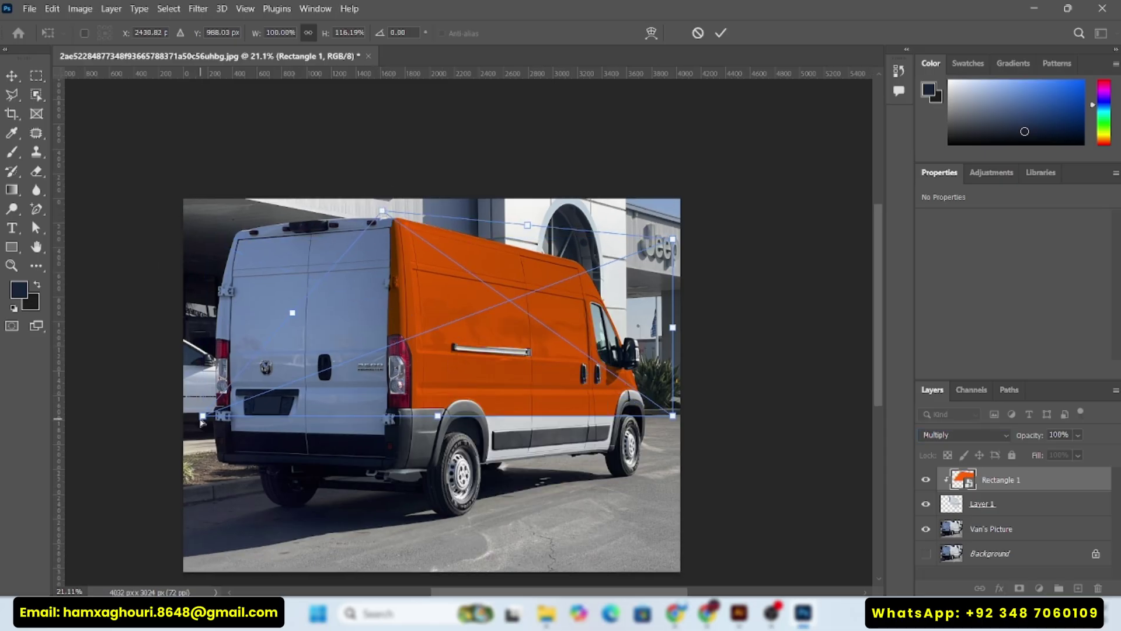
pyautogui.moveTo(203, 416); pyautogui.dragTo(398, 484)
pyautogui.moveTo(673, 415); pyautogui.dragTo(663, 447)
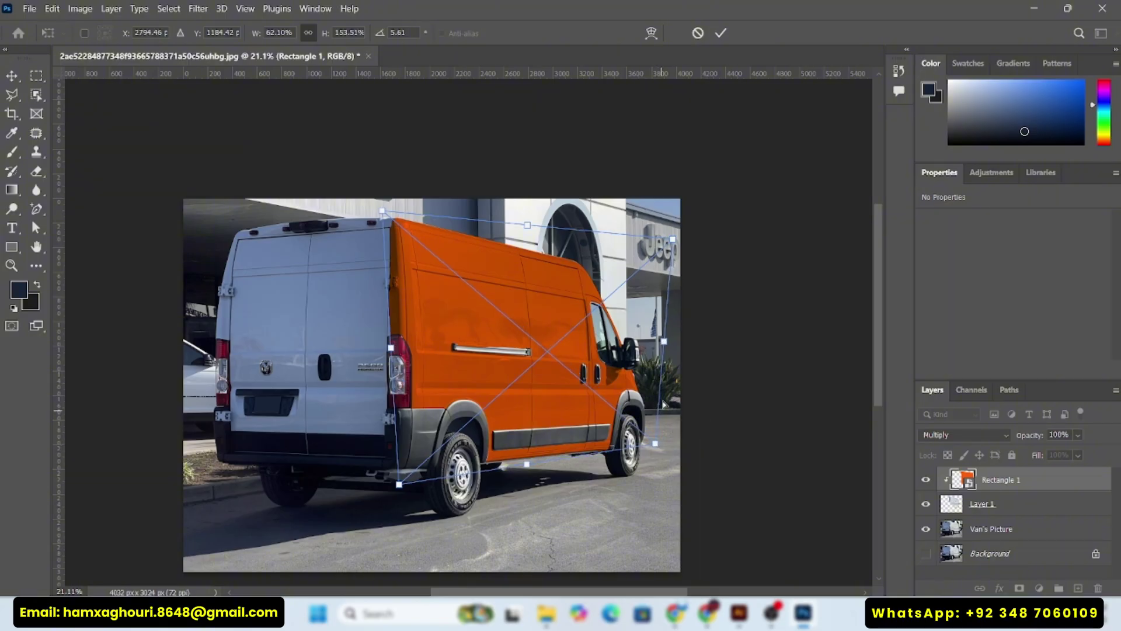
pyautogui.moveTo(672, 239); pyautogui.dragTo(624, 264)
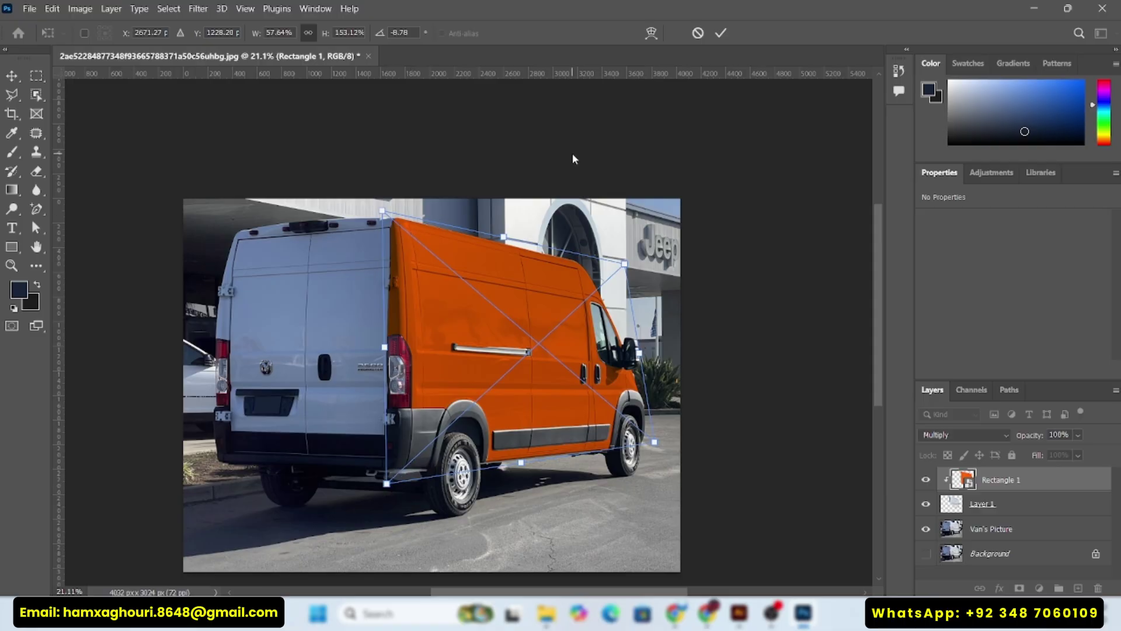
pyautogui.press('Return')
# Step: Rename Layer 1 as Side and select the Van's Picture layer
pyautogui.scroll(3, 426, 411)
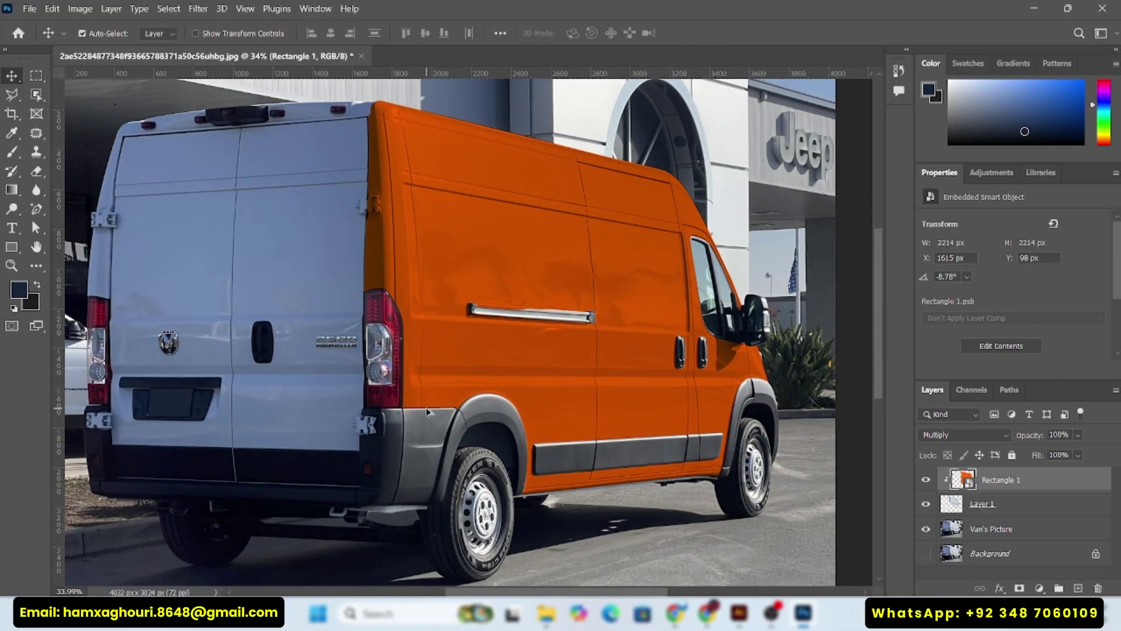
pyautogui.scroll(-2, 426, 412)
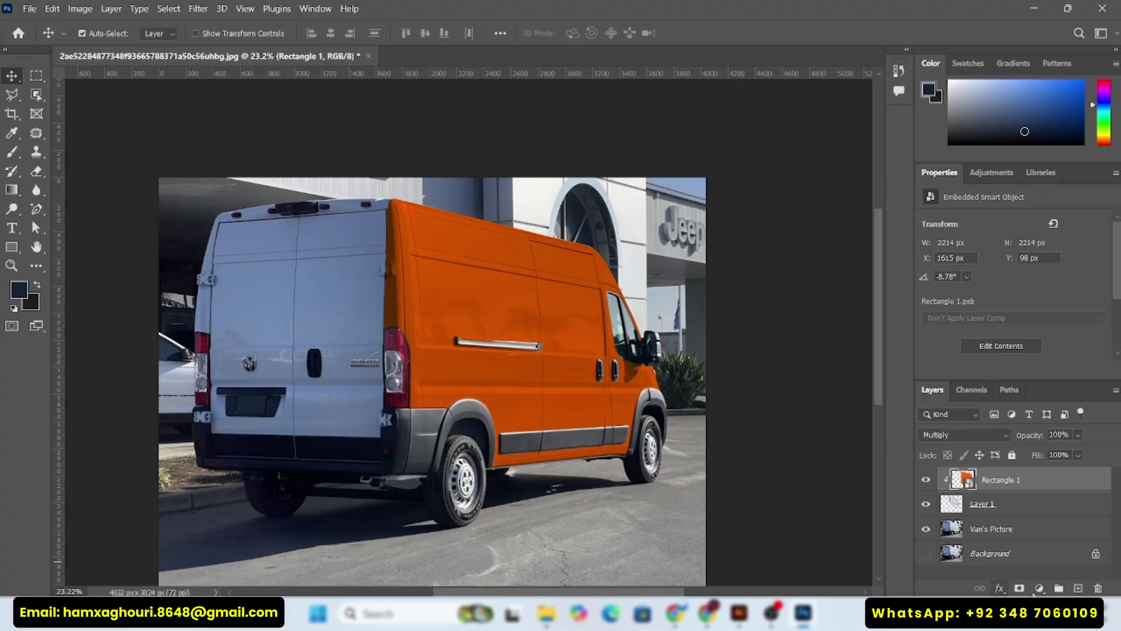
pyautogui.click(1008, 530)
pyautogui.doubleClick(978, 503)
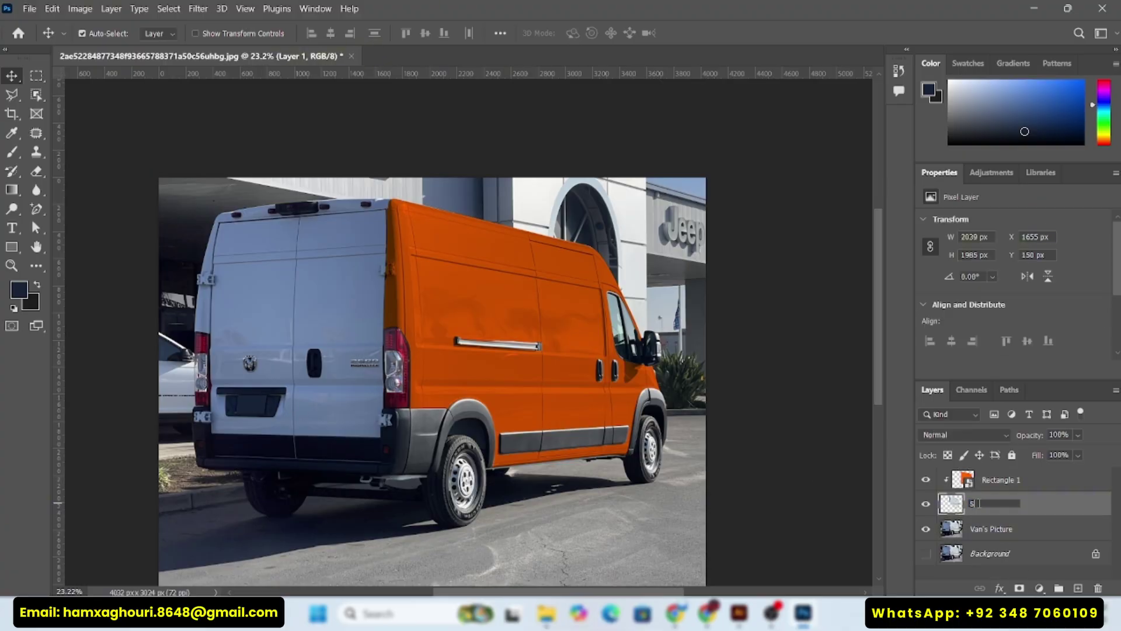
pyautogui.click(989, 530)
# Step: Start a Pen path at the rear door's lower left corner and trace up its edge beside the left tail light
pyautogui.scroll(7, 326, 376)
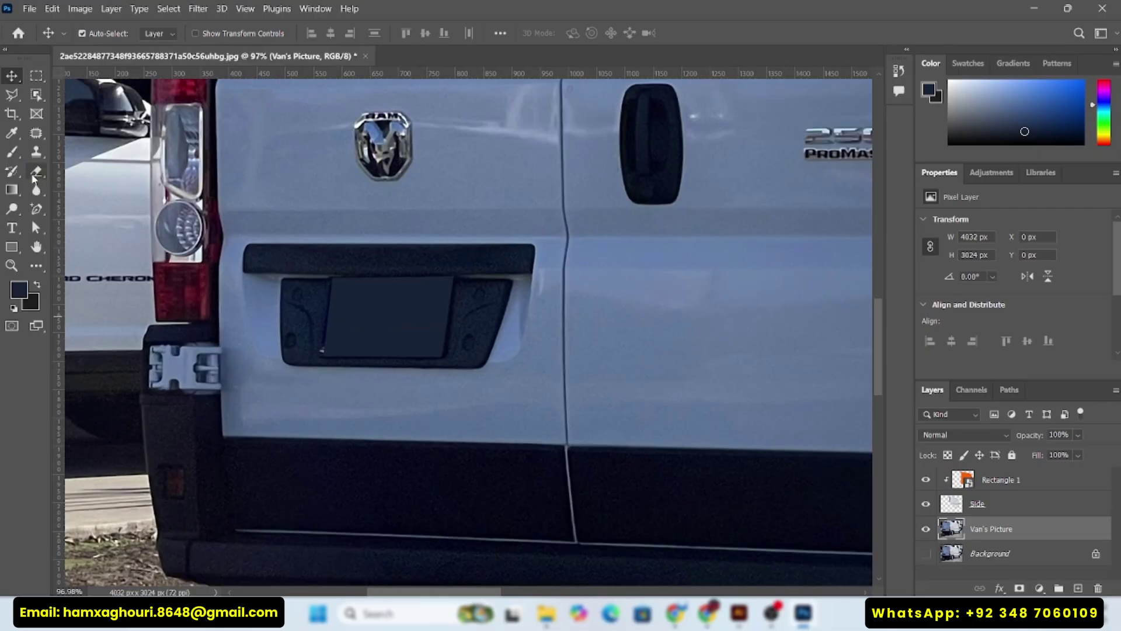
pyautogui.rightClick(36, 209)
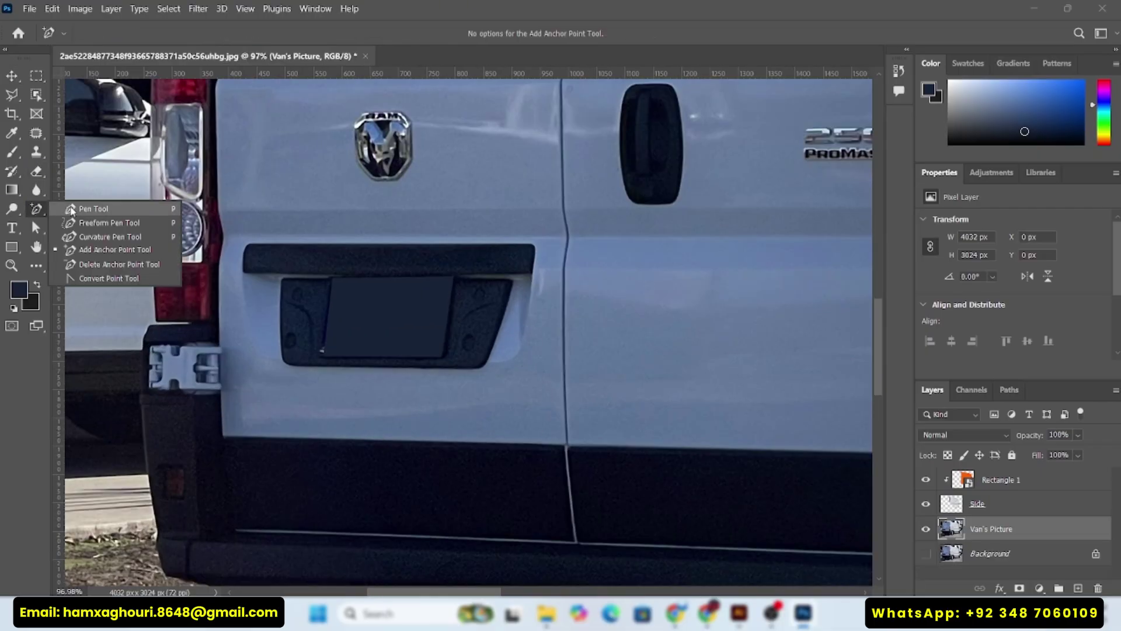
pyautogui.click(88, 209)
pyautogui.scroll(2, 251, 421)
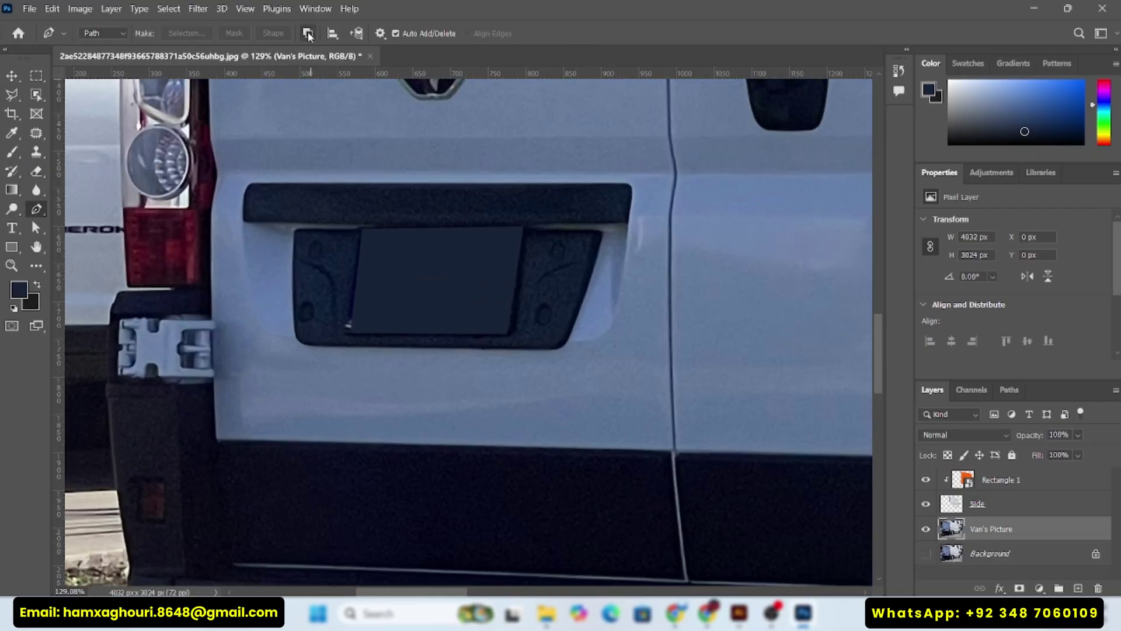
pyautogui.click(308, 36)
pyautogui.click(350, 64)
pyautogui.click(214, 441)
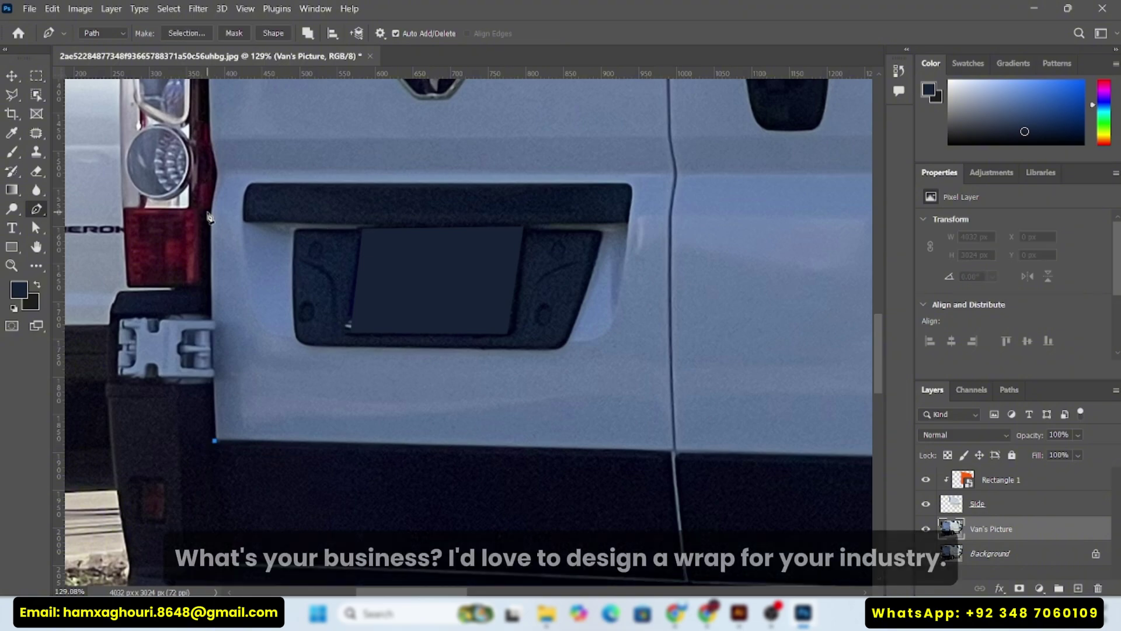
pyautogui.click(209, 219)
pyautogui.moveTo(219, 132); pyautogui.dragTo(279, 375)
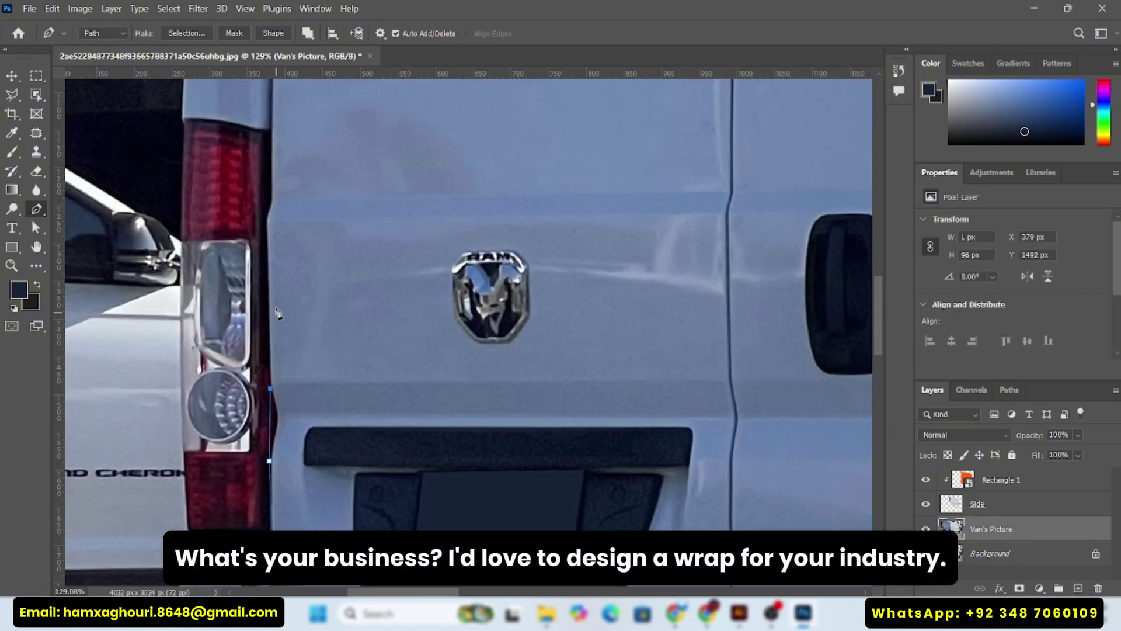
pyautogui.moveTo(283, 161); pyautogui.dragTo(308, 368)
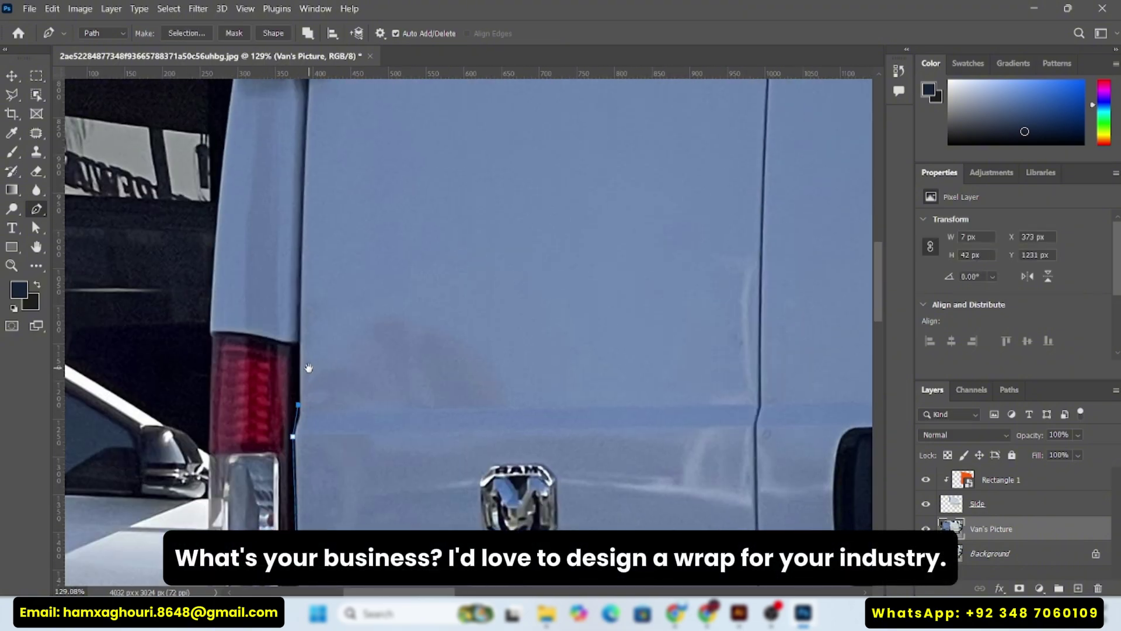
# Step: Continue the path above the left tail light and up the van's outer rear edge to the roof corner
pyautogui.click(210, 337)
pyautogui.moveTo(234, 117); pyautogui.dragTo(367, 298)
pyautogui.click(368, 245)
pyautogui.moveTo(386, 128); pyautogui.dragTo(370, 298)
pyautogui.click(404, 199)
pyautogui.moveTo(434, 116); pyautogui.dragTo(391, 368)
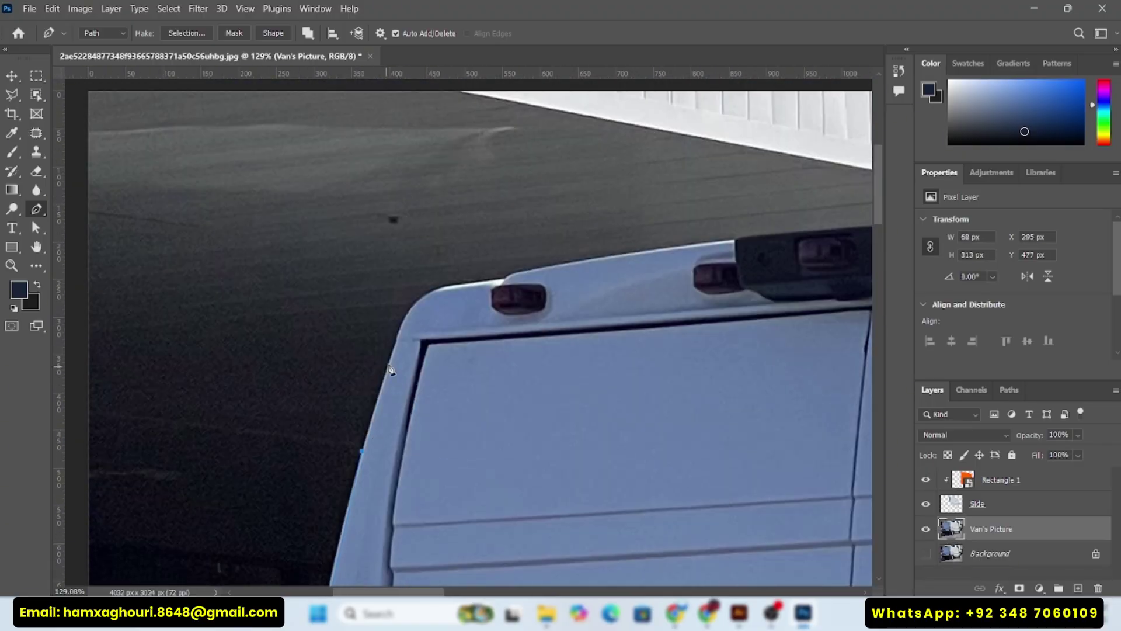
pyautogui.click(401, 333)
# Step: Trace the rear roofline and around the small marker light to the underside of the black brake light housing
pyautogui.scroll(7, 453, 282)
pyautogui.click(454, 286)
pyautogui.click(562, 265)
pyautogui.moveTo(586, 299); pyautogui.dragTo(352, 382)
pyautogui.click(782, 276)
pyautogui.moveTo(781, 275); pyautogui.dragTo(408, 270)
pyautogui.click(408, 315)
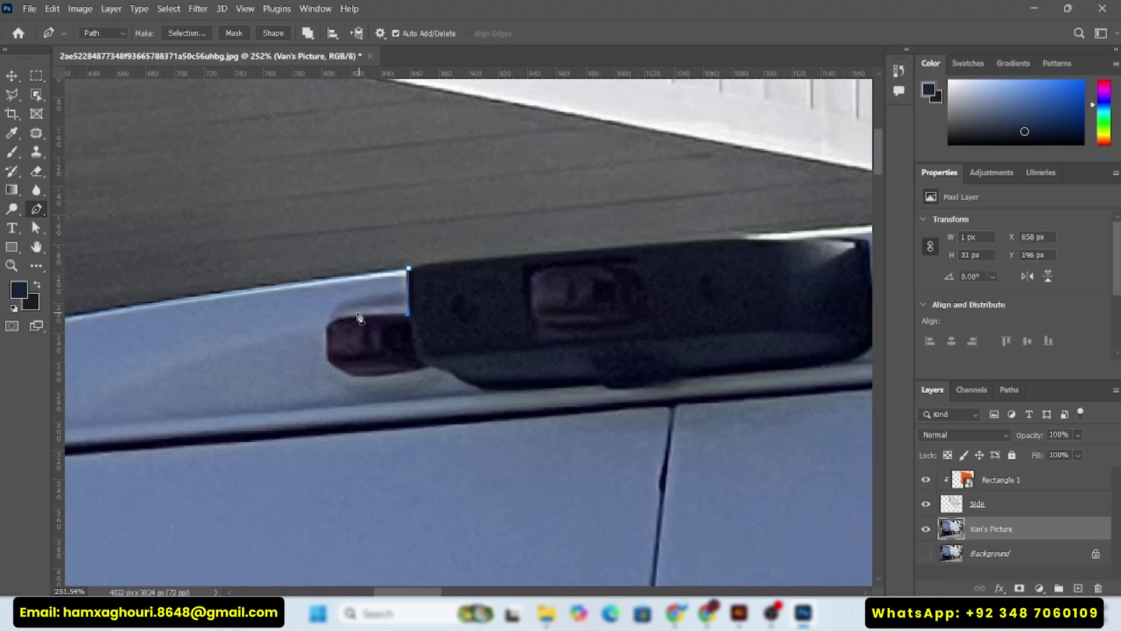
pyautogui.click(497, 391)
pyautogui.moveTo(497, 391); pyautogui.dragTo(380, 400)
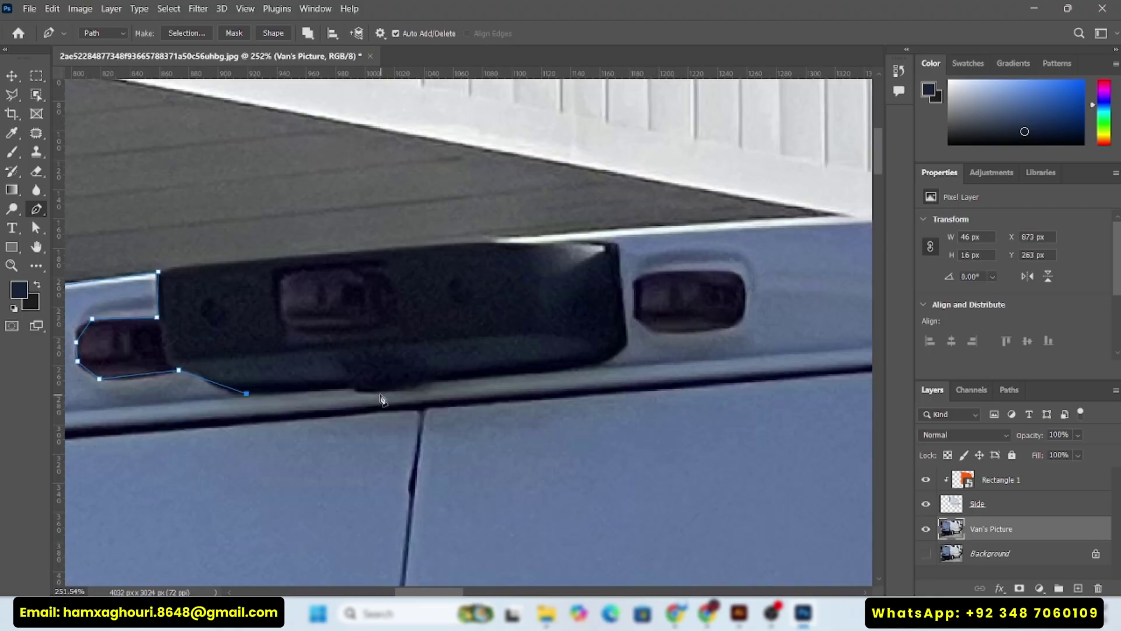
# Step: Trace around the right end of the black brake light housing and along the roofline toward the orange side
pyautogui.click(581, 370)
pyautogui.click(625, 330)
pyautogui.moveTo(626, 294); pyautogui.dragTo(575, 410)
pyautogui.click(445, 356)
pyautogui.click(657, 339)
pyautogui.moveTo(656, 339); pyautogui.dragTo(100, 343)
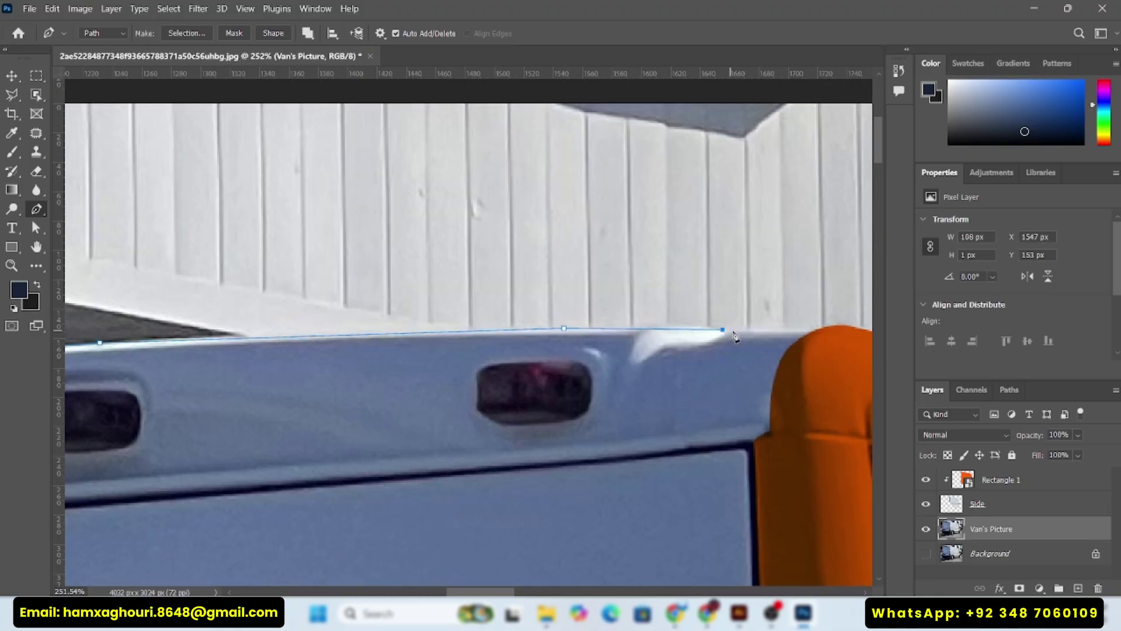
# Step: Continue the path around the right roof corner and down the rear door's edge beside the orange side
pyautogui.moveTo(770, 433); pyautogui.dragTo(756, 506)
pyautogui.moveTo(755, 505); pyautogui.dragTo(660, 313)
pyautogui.click(659, 463)
pyautogui.moveTo(659, 463); pyautogui.dragTo(562, 130)
pyautogui.click(555, 389)
pyautogui.moveTo(556, 389); pyautogui.dragTo(530, 195)
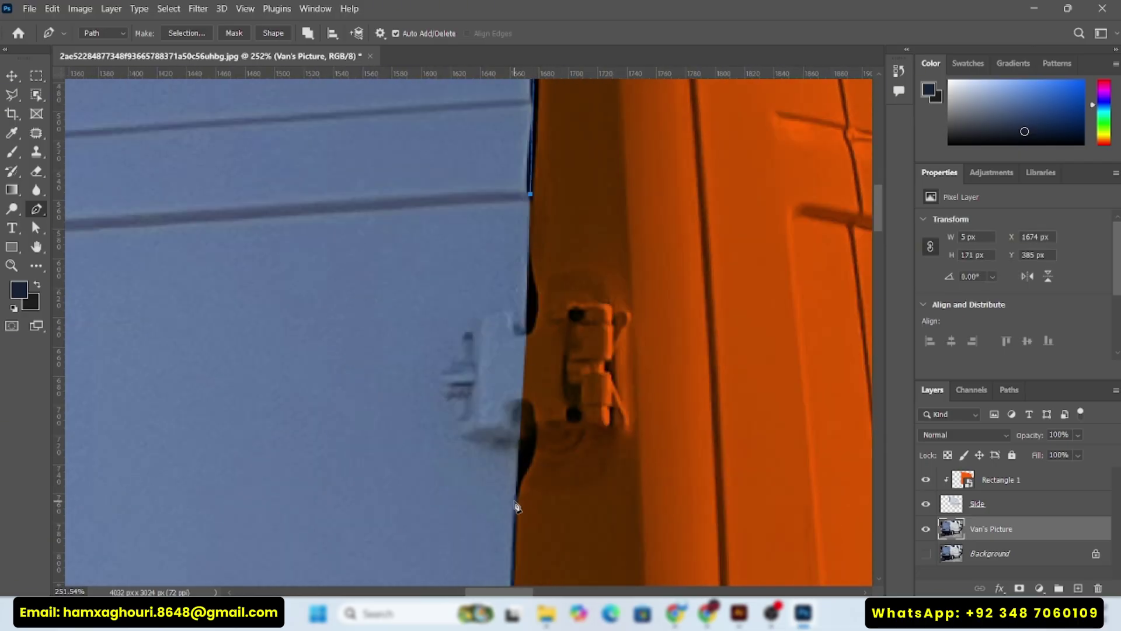
# Step: Trace the rear door's right edge past the upper hinge and down to the upper part of the right tail light
pyautogui.click(518, 508)
pyautogui.moveTo(518, 507); pyautogui.dragTo(497, 165)
pyautogui.moveTo(479, 348); pyautogui.dragTo(480, 151)
pyautogui.click(485, 490)
pyautogui.moveTo(485, 491); pyautogui.dragTo(480, 91)
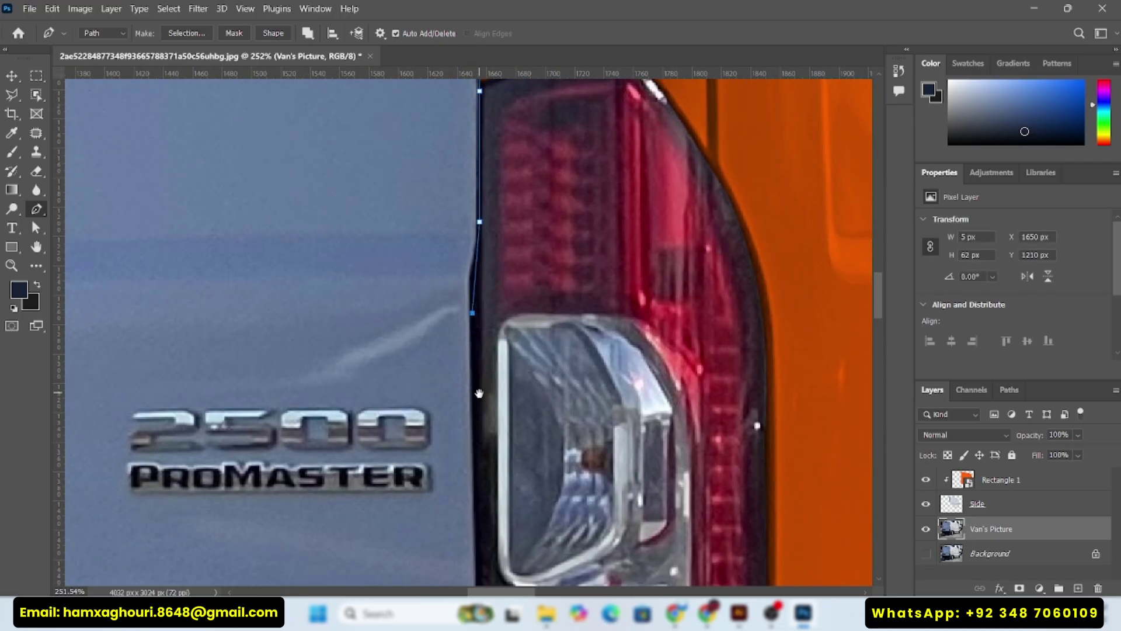
# Step: Trace the rear door's edge down along the right tail light, undoing the misplaced anchor points
pyautogui.moveTo(479, 393); pyautogui.dragTo(466, 301)
pyautogui.hotkey('ctrl', 'z')
pyautogui.moveTo(458, 262); pyautogui.dragTo(471, 56)
pyautogui.click(479, 316)
pyautogui.click(479, 464)
pyautogui.moveTo(479, 464); pyautogui.dragTo(496, 214)
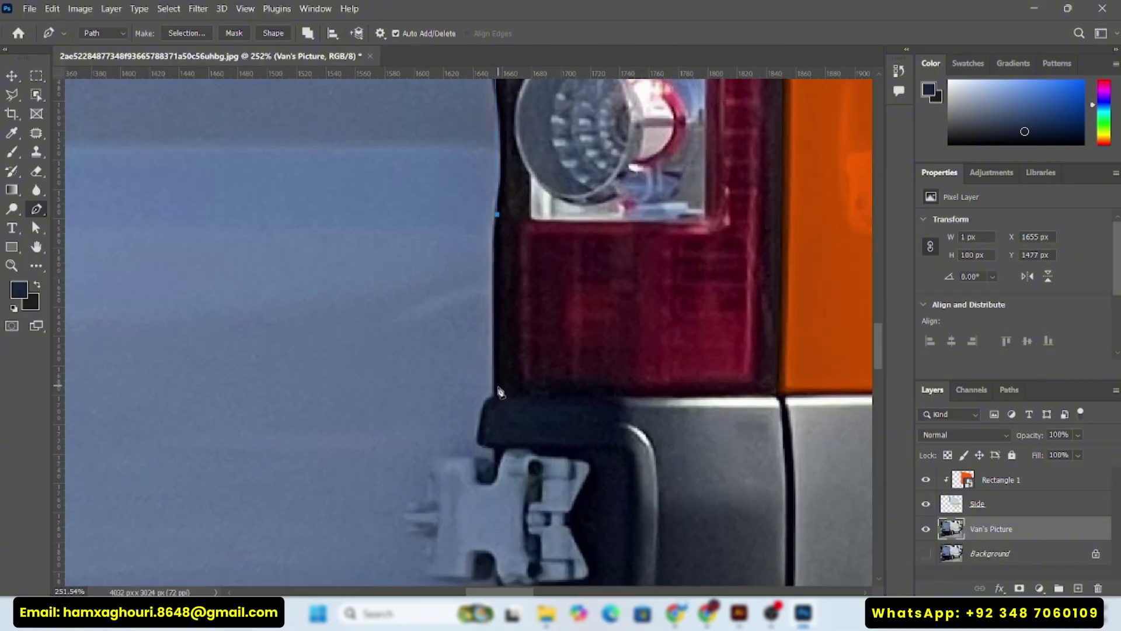
pyautogui.hotkey('ctrl', 'z')
# Step: Trace down to the rear door's lower right corner and along the lower edge, closing the path at its starting point
pyautogui.scroll(-3, 498, 373)
pyautogui.click(465, 455)
pyautogui.moveTo(465, 573); pyautogui.dragTo(759, 362)
pyautogui.click(485, 375)
pyautogui.click(277, 341)
pyautogui.moveTo(281, 342); pyautogui.dragTo(628, 327)
pyautogui.click(308, 340)
pyautogui.scroll(-5, 424, 310)
# Step: Add and adjust anchor points so the path follows the curves along the left tail light and the left roof corner
pyautogui.scroll(8, 424, 314)
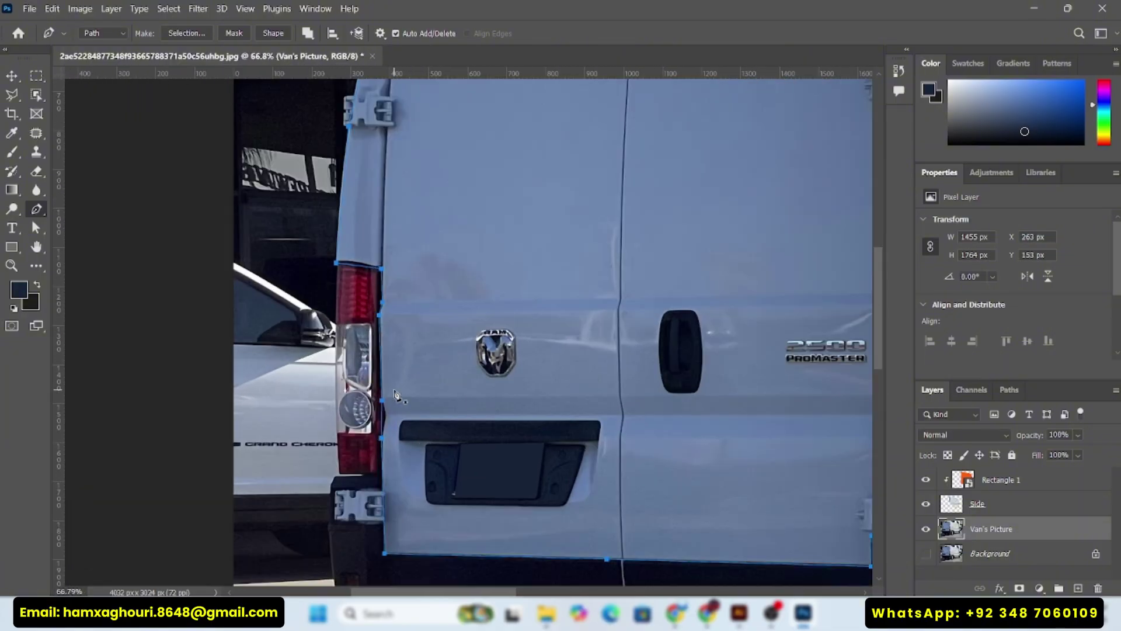
pyautogui.scroll(5, 401, 375)
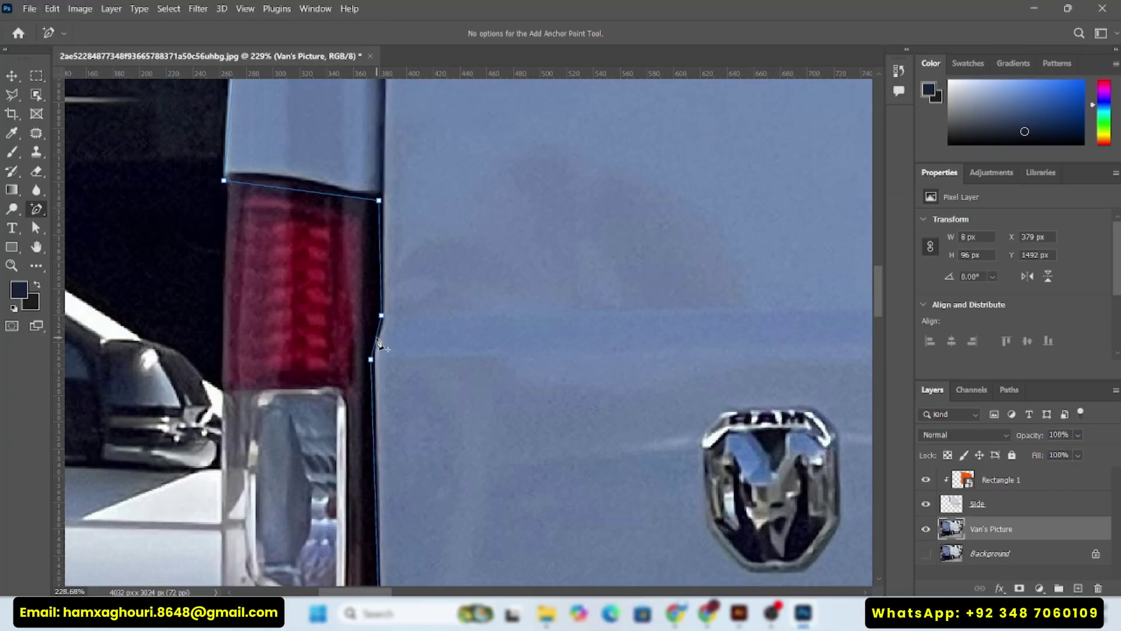
pyautogui.scroll(15, 225, 181)
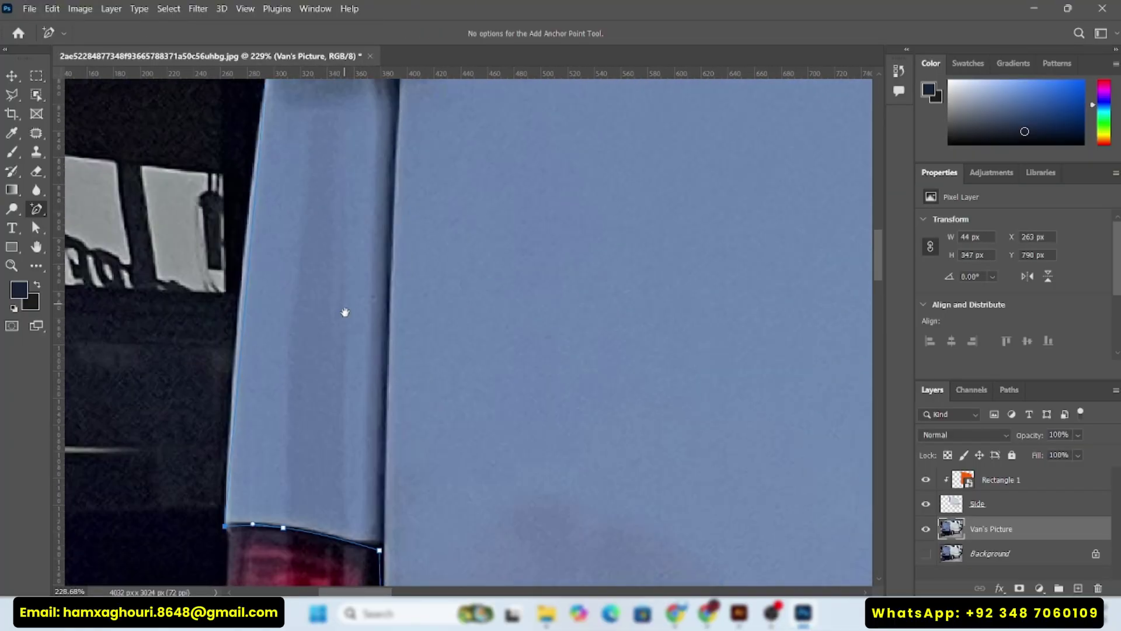
pyautogui.scroll(10, 314, 259)
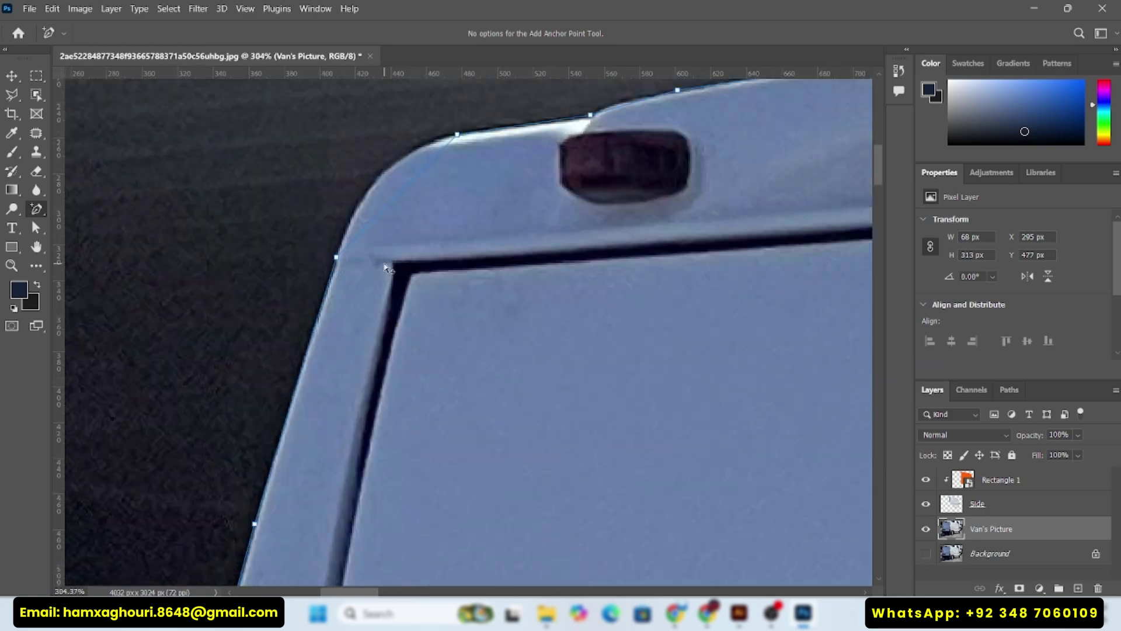
pyautogui.scroll(3, 353, 336)
pyautogui.hscroll(6, 527, 286)
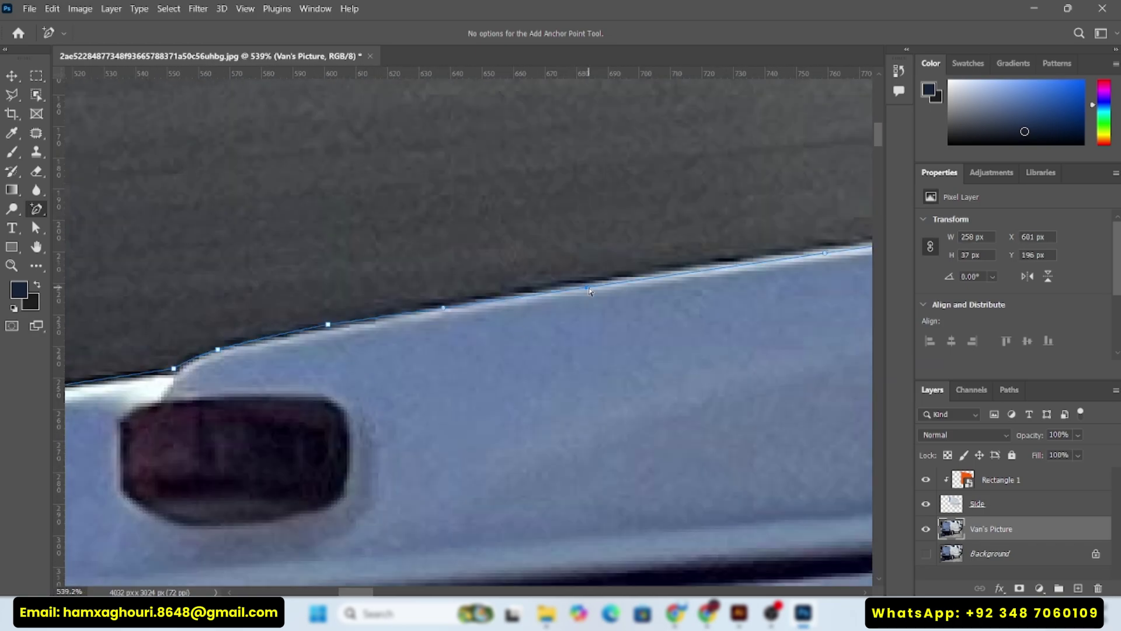
# Step: Add and adjust anchor points so the path follows the left roof edge and the rounded left end of the central roof housing
pyautogui.click(504, 341)
pyautogui.moveTo(386, 442); pyautogui.dragTo(503, 334)
pyautogui.moveTo(478, 288); pyautogui.dragTo(478, 291)
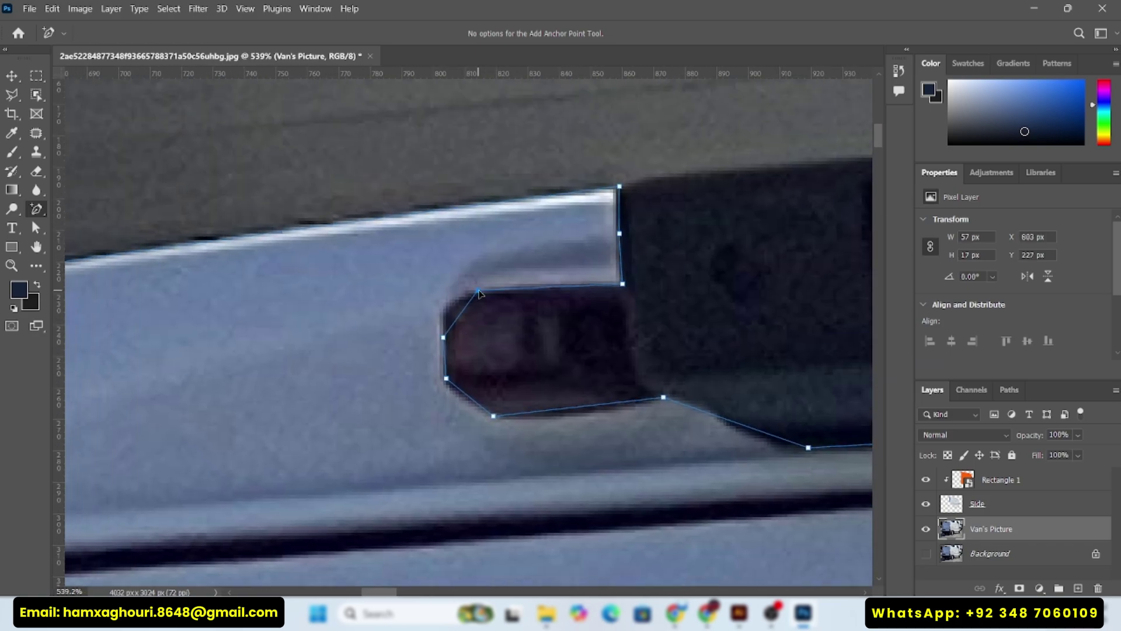
pyautogui.click(563, 412)
pyautogui.scroll(-1, 437, 409)
pyautogui.hscroll(1, 437, 408)
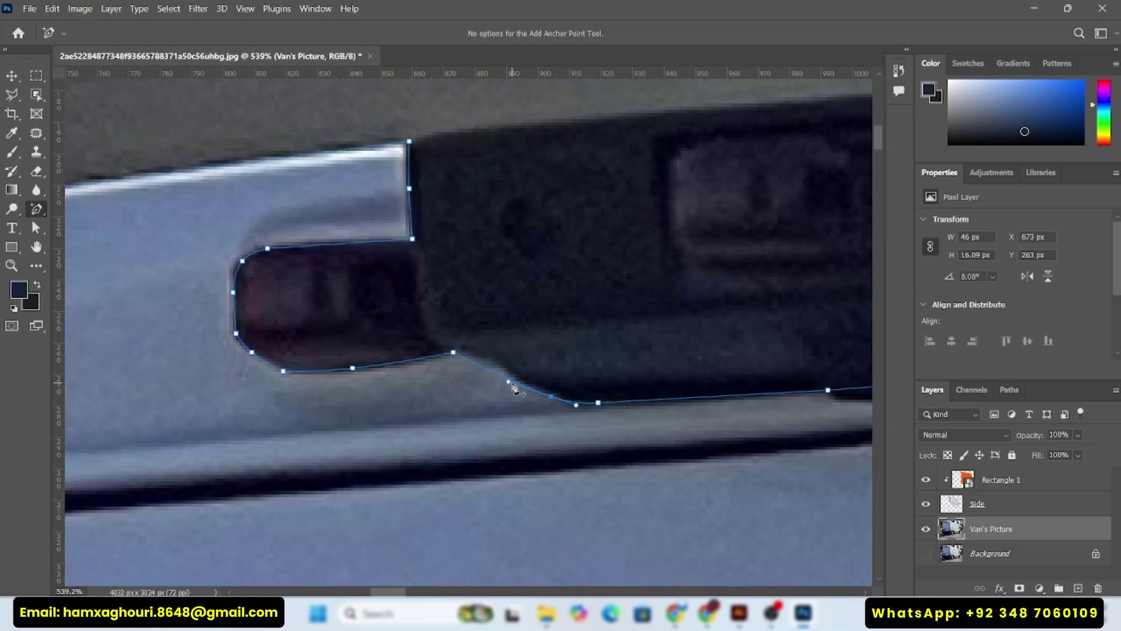
# Step: Refine the path along the roof housing's lower edge and right end, and curve it around the rear's upper right corner
pyautogui.click(605, 399)
pyautogui.moveTo(788, 356); pyautogui.dragTo(346, 357)
pyautogui.click(603, 328)
pyautogui.moveTo(603, 328); pyautogui.dragTo(634, 334)
pyautogui.moveTo(573, 130); pyautogui.dragTo(472, 257)
pyautogui.moveTo(618, 284); pyautogui.dragTo(587, 289)
pyautogui.hscroll(6, 586, 289)
pyautogui.scroll(1, 475, 295)
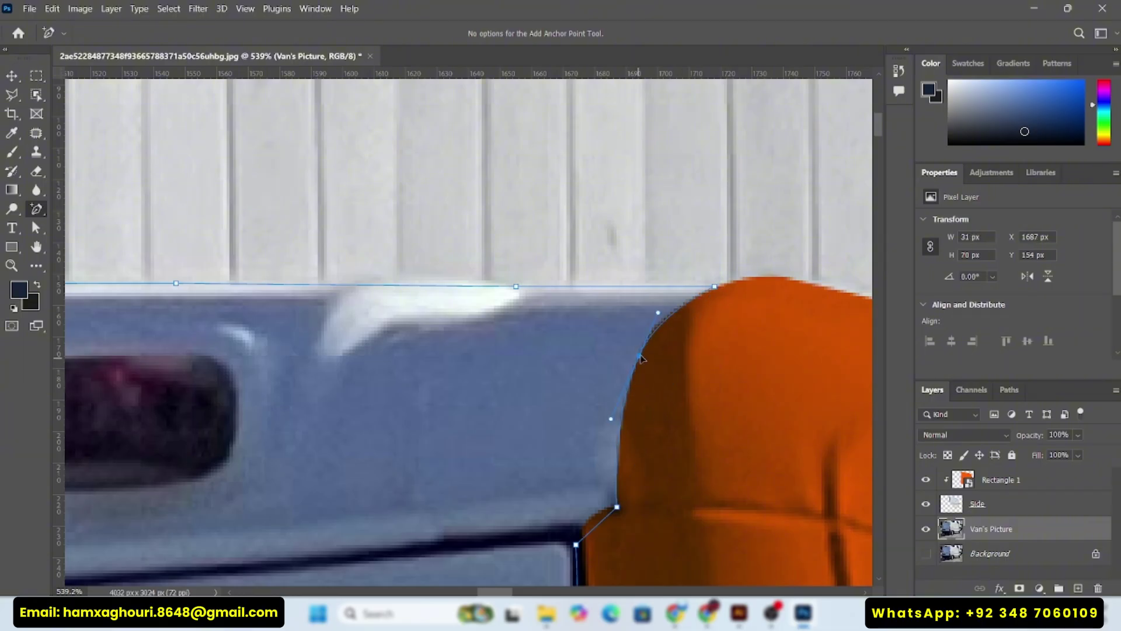
# Step: Adjust the path down the rear's right edge, curving it beside the tail light, and check it along the lower edge
pyautogui.scroll(-5, 641, 357)
pyautogui.hscroll(1, 526, 436)
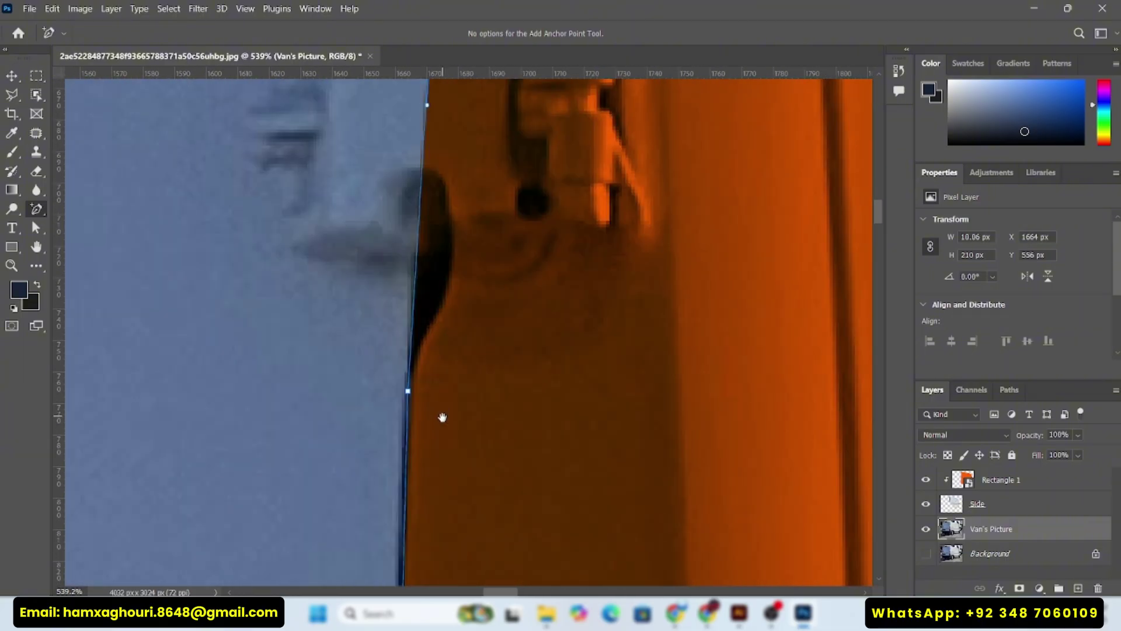
pyautogui.moveTo(442, 416); pyautogui.dragTo(499, 117)
pyautogui.moveTo(480, 403); pyautogui.dragTo(531, 134)
pyautogui.moveTo(515, 230); pyautogui.dragTo(505, 230)
pyautogui.moveTo(484, 467); pyautogui.dragTo(501, 216)
pyautogui.moveTo(531, 300); pyautogui.dragTo(544, 299)
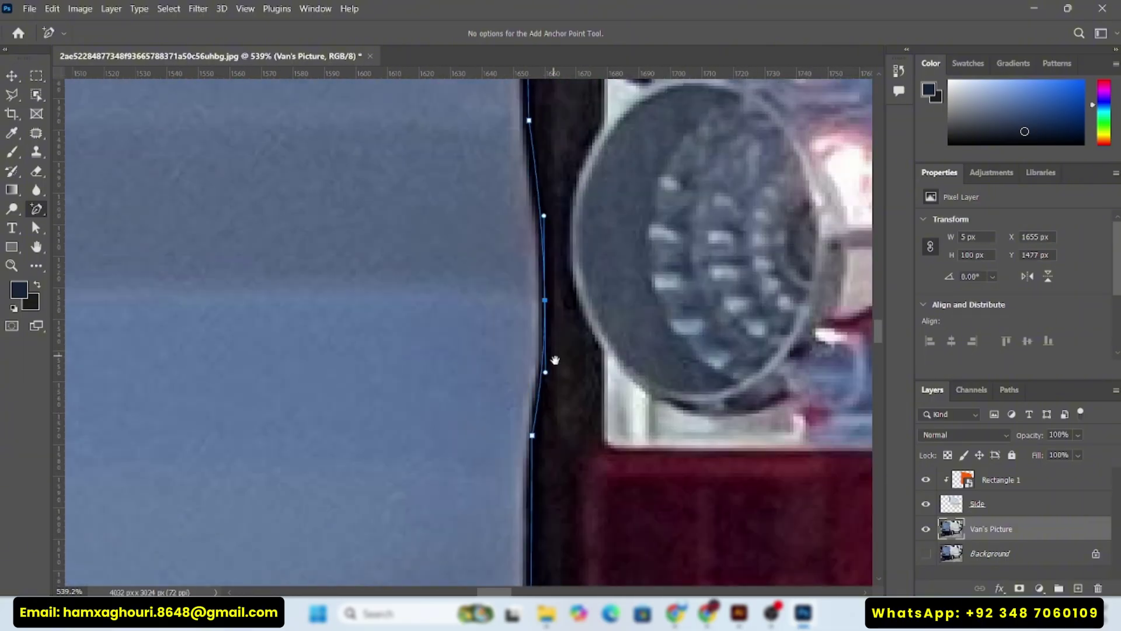
pyautogui.scroll(-5, 555, 361)
pyautogui.scroll(-3, 493, 226)
pyautogui.scroll(-10, 526, 200)
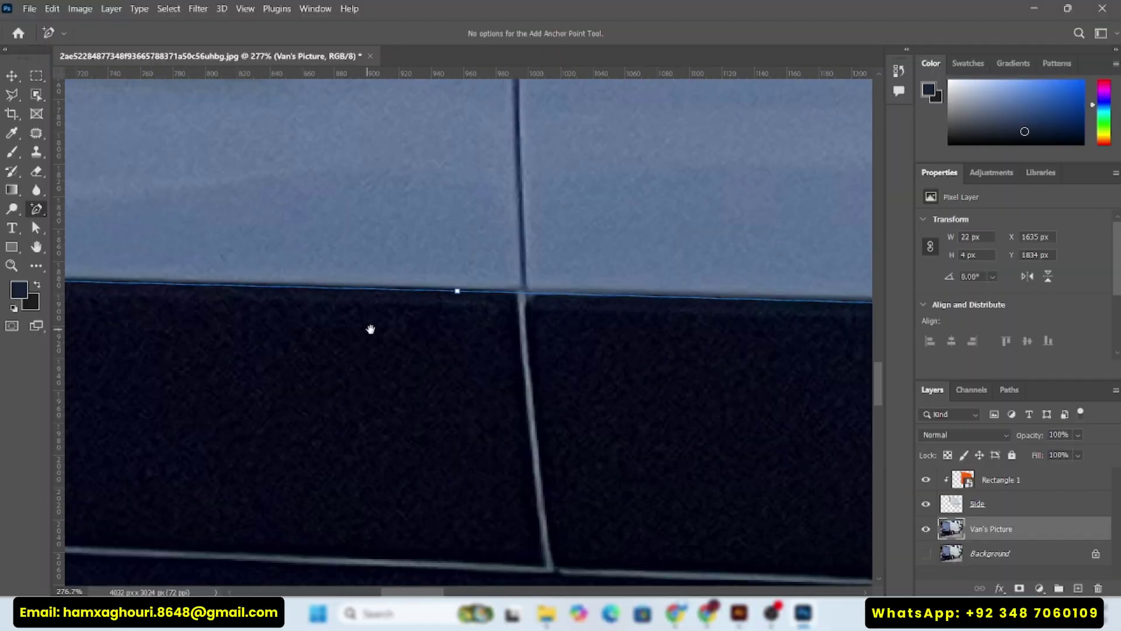
# Step: Copy the traced rear to a new layer named Back and hide all other layers
pyautogui.press('v')
pyautogui.hotkey('ctrl', 'j')
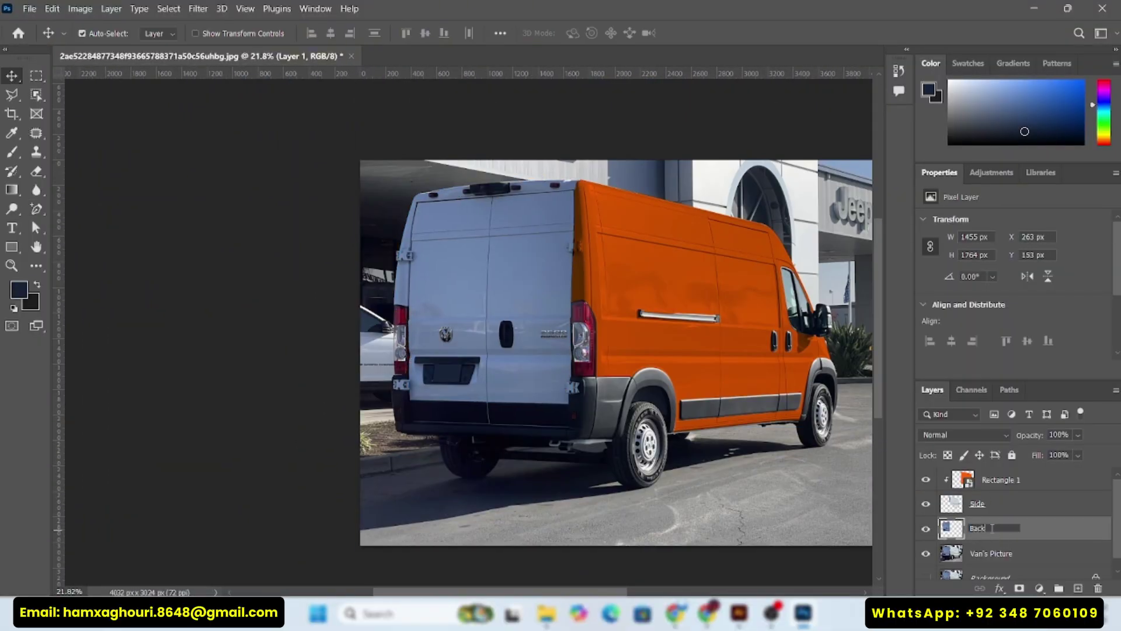
pyautogui.keyDown('alt'); pyautogui.click(926, 529); pyautogui.keyUp('alt')
pyautogui.scroll(10, 506, 336)
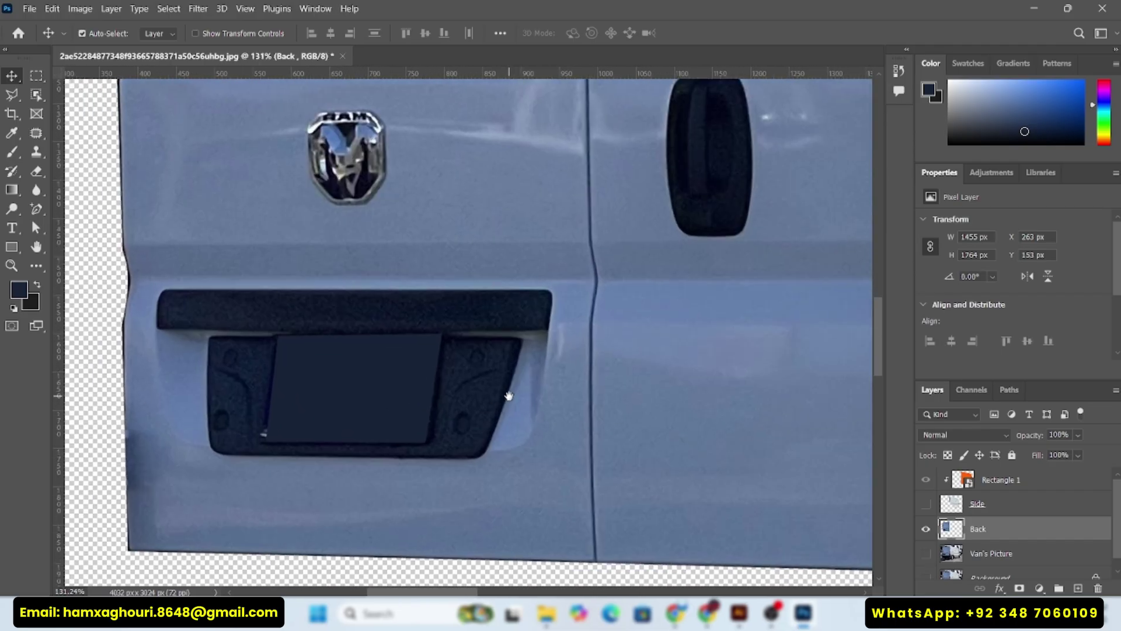
# Step: Select the black door handle and the Ram emblem with the Object Selection tool and delete each from the Back layer
pyautogui.moveTo(509, 396); pyautogui.dragTo(320, 559)
pyautogui.press('w')
pyautogui.moveTo(462, 220); pyautogui.dragTo(575, 403)
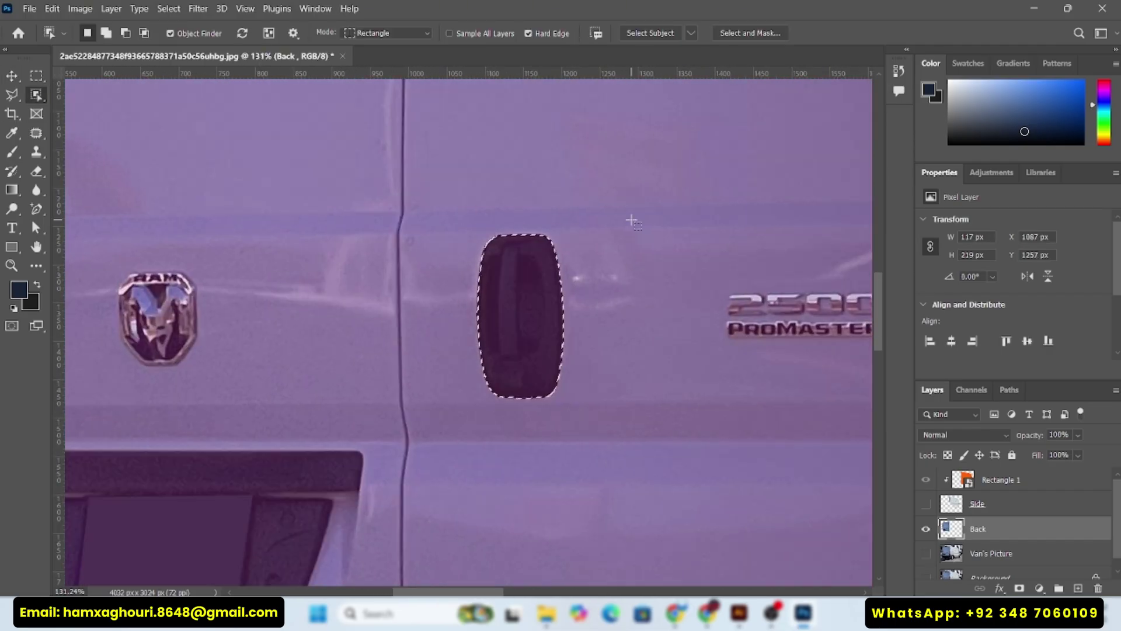
pyautogui.press('Delete')
pyautogui.moveTo(631, 219); pyautogui.dragTo(784, 213)
pyautogui.moveTo(256, 257); pyautogui.dragTo(375, 156)
pyautogui.press('Delete')
# Step: Select the licence plate panel, subtract the painted areas with the Polygonal Lasso, and delete the panel from the Back layer
pyautogui.moveTo(115, 215); pyautogui.dragTo(534, 413)
pyautogui.scroll(3, 316, 321)
pyautogui.moveTo(301, 318); pyautogui.dragTo(400, 317)
pyautogui.rightClick(13, 95)
pyautogui.click(47, 110)
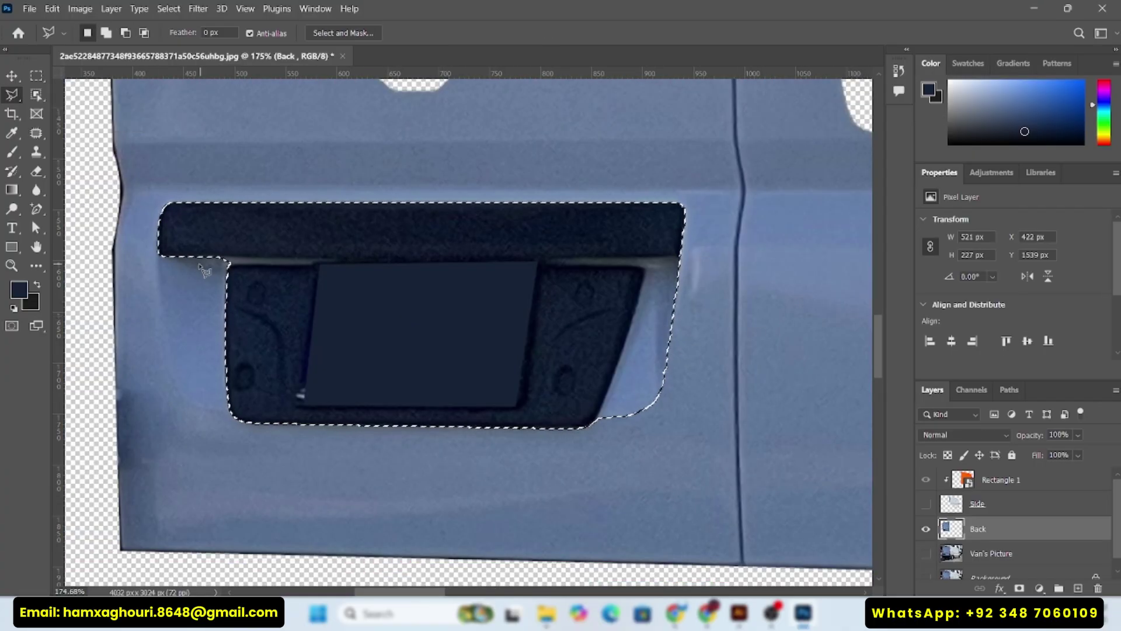
pyautogui.keyDown('alt'); pyautogui.click(190, 259); pyautogui.keyUp('alt')
pyautogui.doubleClick(316, 264)
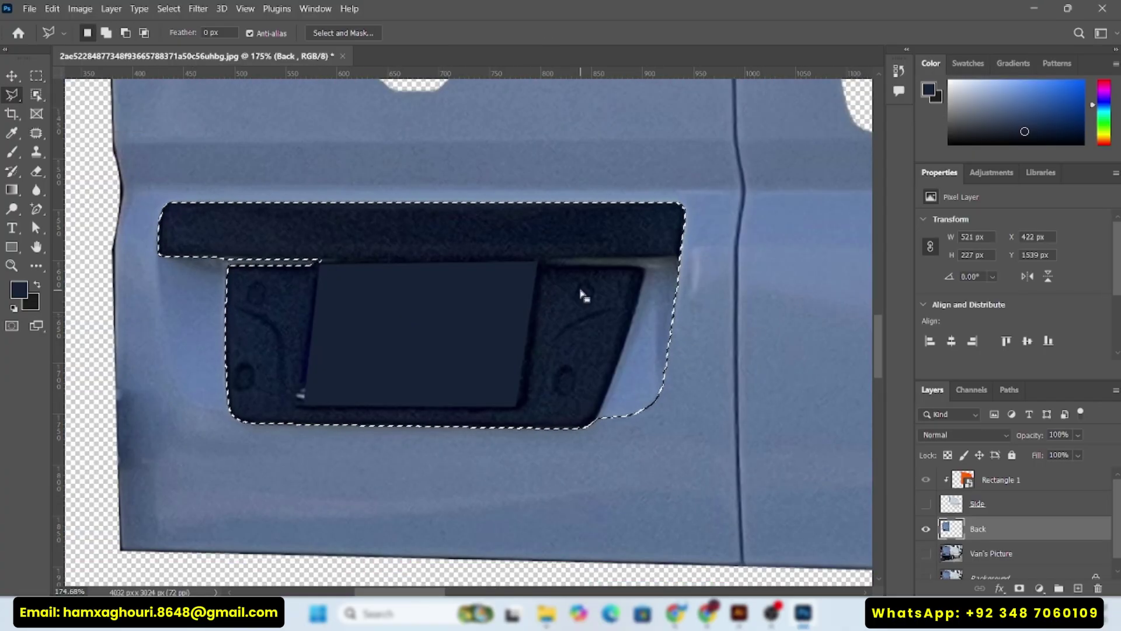
pyautogui.keyDown('alt'); pyautogui.click(699, 252); pyautogui.keyUp('alt')
pyautogui.click(682, 431)
pyautogui.click(699, 253)
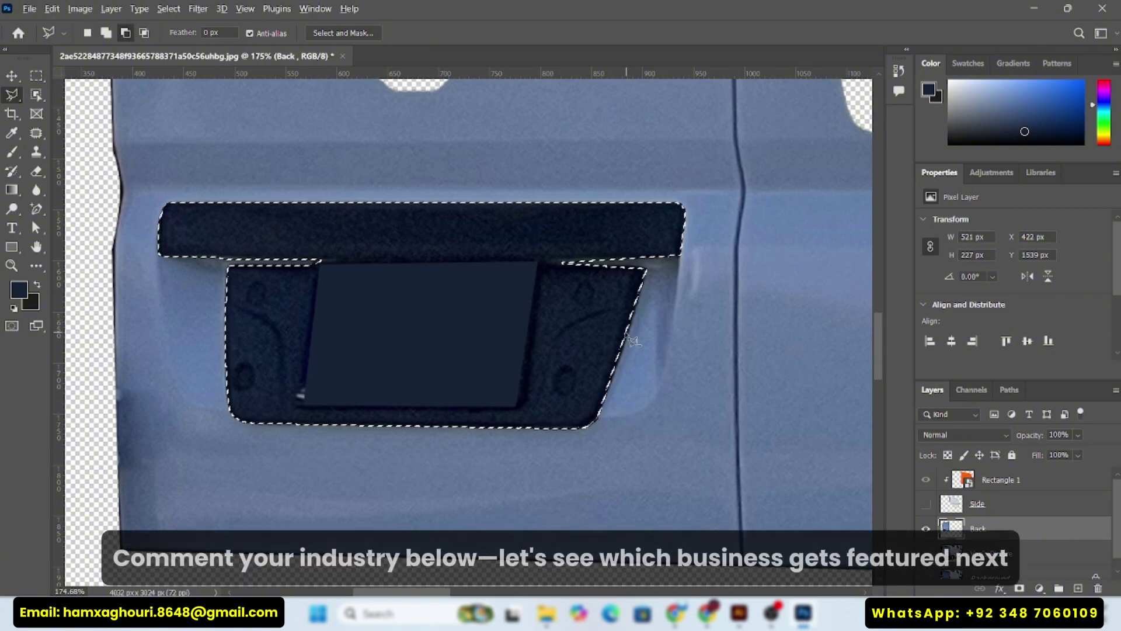
pyautogui.press('Delete')
# Step: Select the three small roof marker lights one by one with the Object Selection tool and delete them from the Back layer
pyautogui.scroll(-6, 704, 248)
pyautogui.moveTo(704, 248)
pyautogui.mouseDown()
pyautogui.moveTo(615, 281)
pyautogui.moveTo(584, 525)
pyautogui.mouseUp()
pyautogui.scroll(9, 628, 240)
pyautogui.moveTo(628, 240); pyautogui.dragTo(131, 460)
pyautogui.click(36, 95)
pyautogui.moveTo(573, 203); pyautogui.dragTo(699, 275)
pyautogui.press('Delete')
pyautogui.moveTo(161, 230); pyautogui.dragTo(558, 310)
pyautogui.press('Delete')
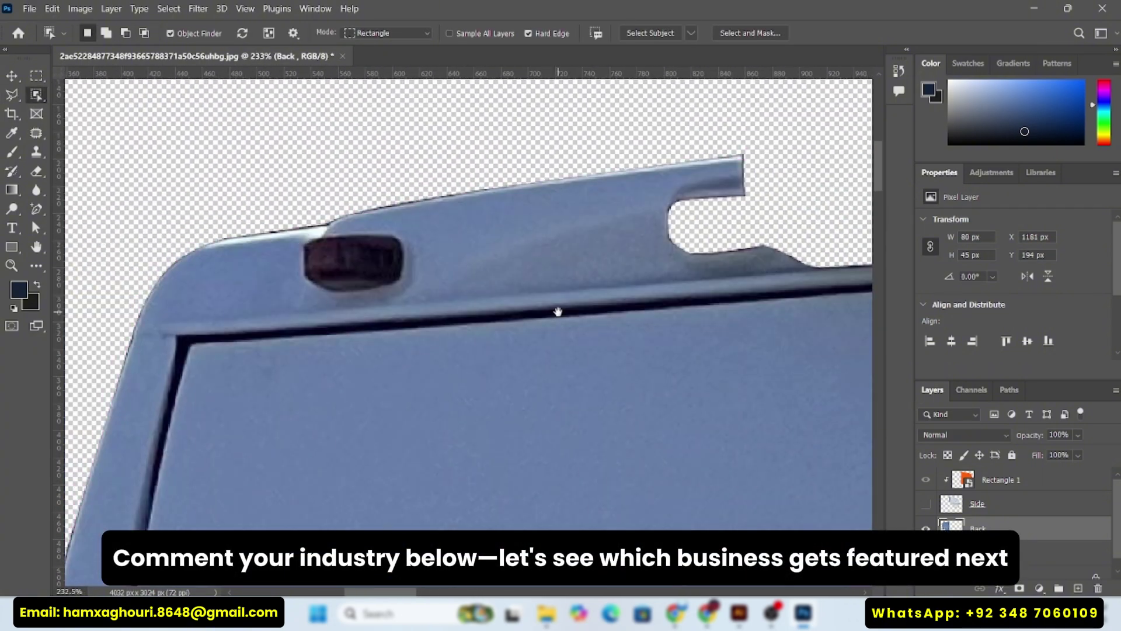
pyautogui.moveTo(301, 236); pyautogui.dragTo(415, 297)
pyautogui.press('Delete')
pyautogui.scroll(-9, 415, 298)
pyautogui.moveTo(493, 385); pyautogui.dragTo(464, 182)
pyautogui.press('v')
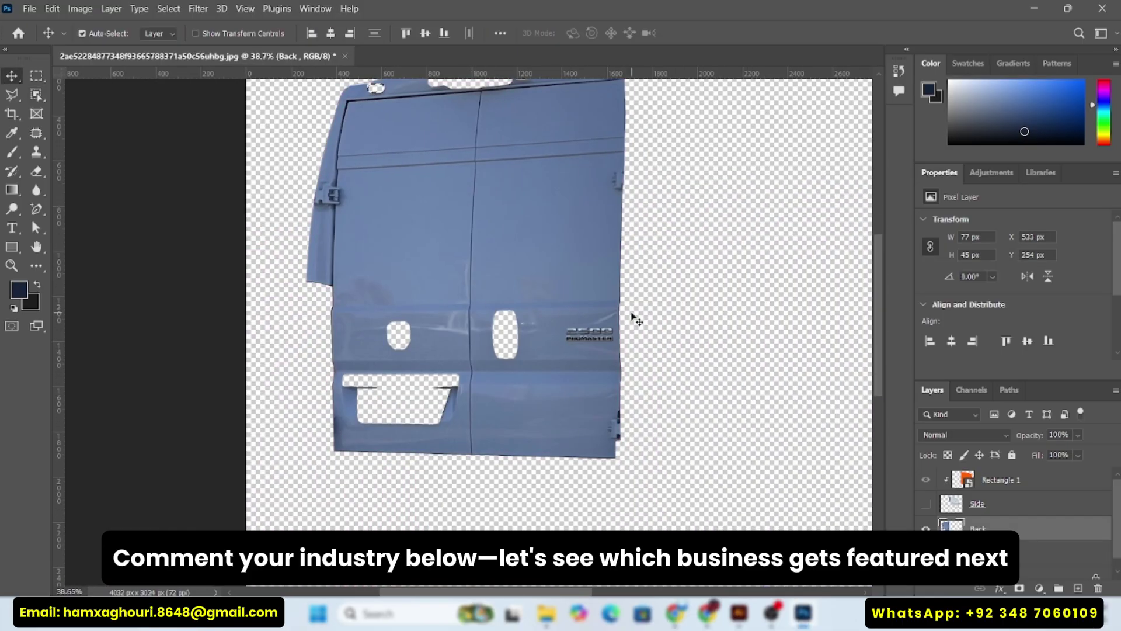
# Step: Switch to Illustrator, draw a black-filled rectangle about the size of the rear wrap artwork, and copy it
pyautogui.scroll(-6, 556, 332)
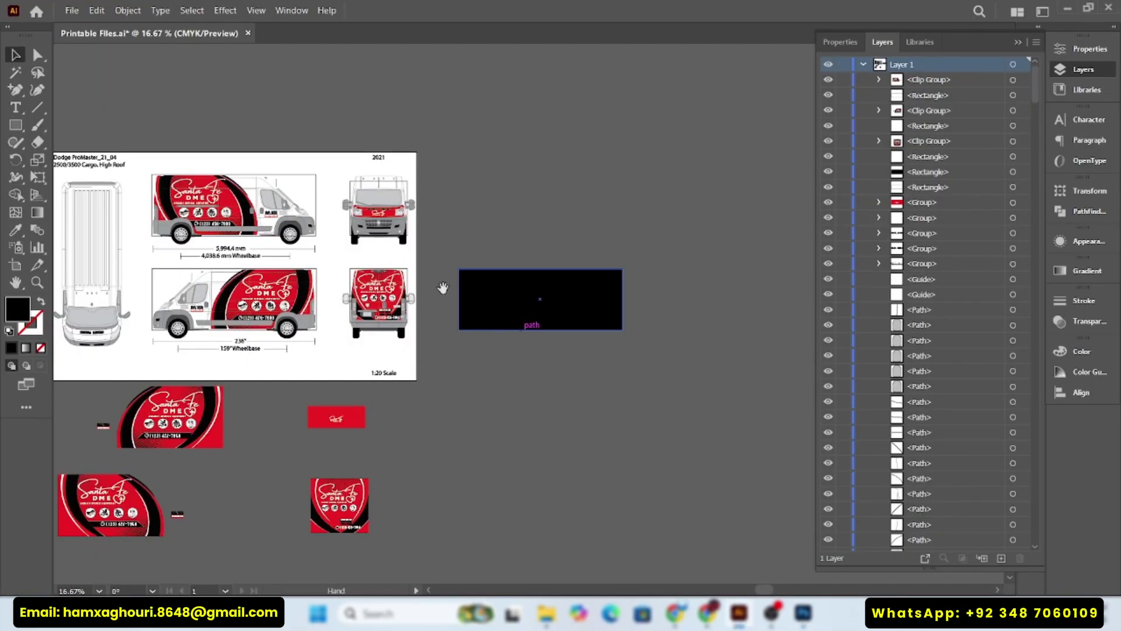
pyautogui.moveTo(519, 284); pyautogui.dragTo(578, 337)
pyautogui.hotkey('shift', 'x')
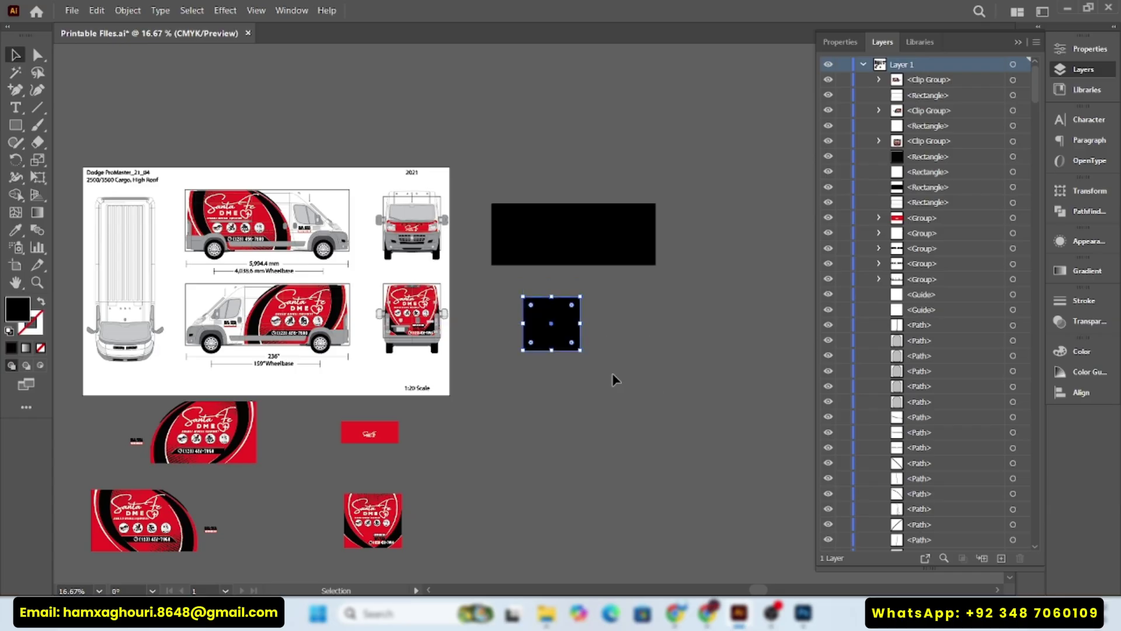
pyautogui.hotkey('ctrl', 'c')
# Step: Switch to Photoshop, paste the rectangle as a smart object, and scale it to about 594% over the rear doors
pyautogui.hotkey('alt', 'Tab')
pyautogui.hotkey('ctrl', 'v')
pyautogui.press('Return')
pyautogui.moveTo(473, 213); pyautogui.dragTo(568, 302)
pyautogui.moveTo(526, 263); pyautogui.dragTo(635, 384)
pyautogui.click(720, 33)
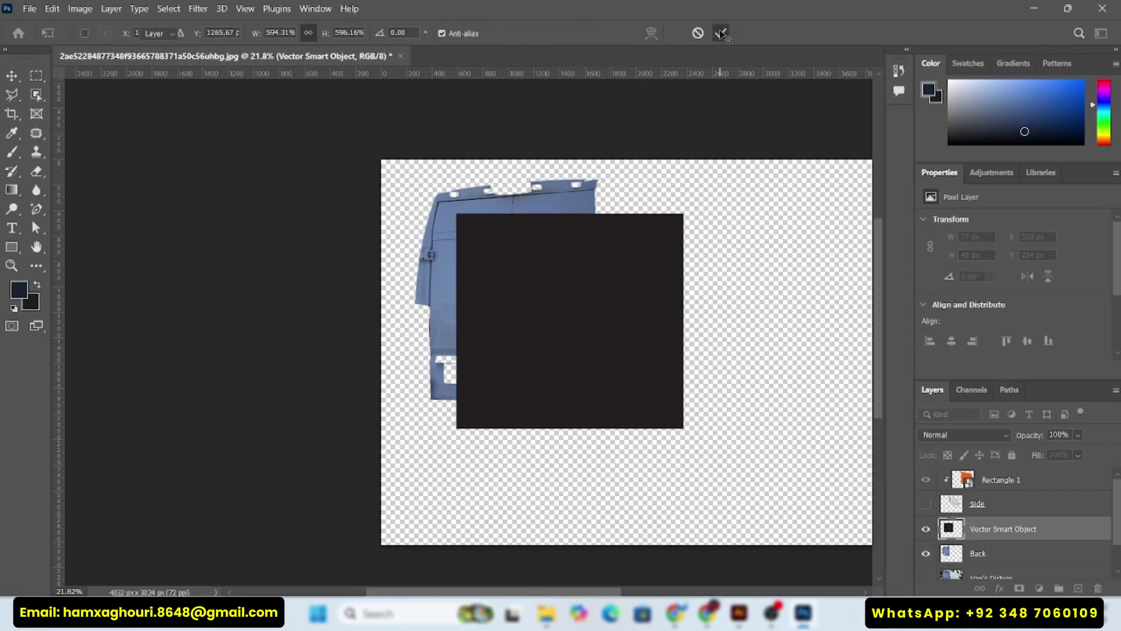
# Step: Draw an orange rectangle shape about 1786 by 1687 px that exactly covers the pasted black rectangle
pyautogui.scroll(5, 626, 292)
pyautogui.click(14, 248)
pyautogui.moveTo(353, 156)
pyautogui.mouseDown()
pyautogui.moveTo(391, 173)
pyautogui.moveTo(718, 501)
pyautogui.mouseUp()
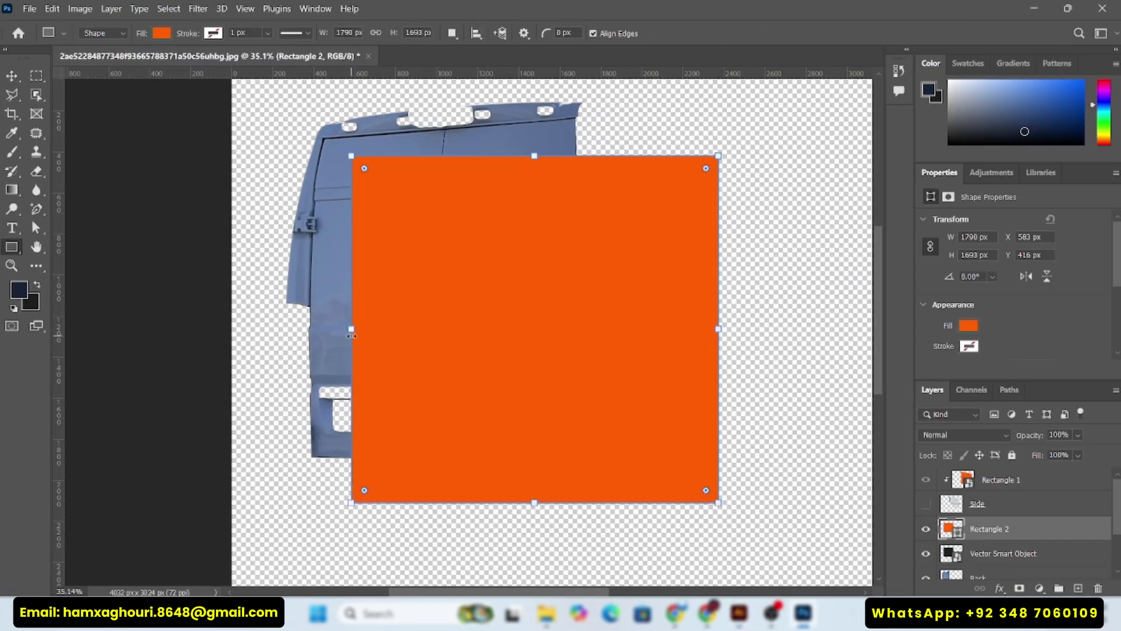
pyautogui.scroll(6, 414, 282)
pyautogui.scroll(3, 403, 253)
pyautogui.scroll(3, 645, 237)
pyautogui.scroll(-8, 645, 238)
# Step: Convert the new orange rectangle to a smart object and delete the black Vector Smart Object layer
pyautogui.rightClick(1039, 530)
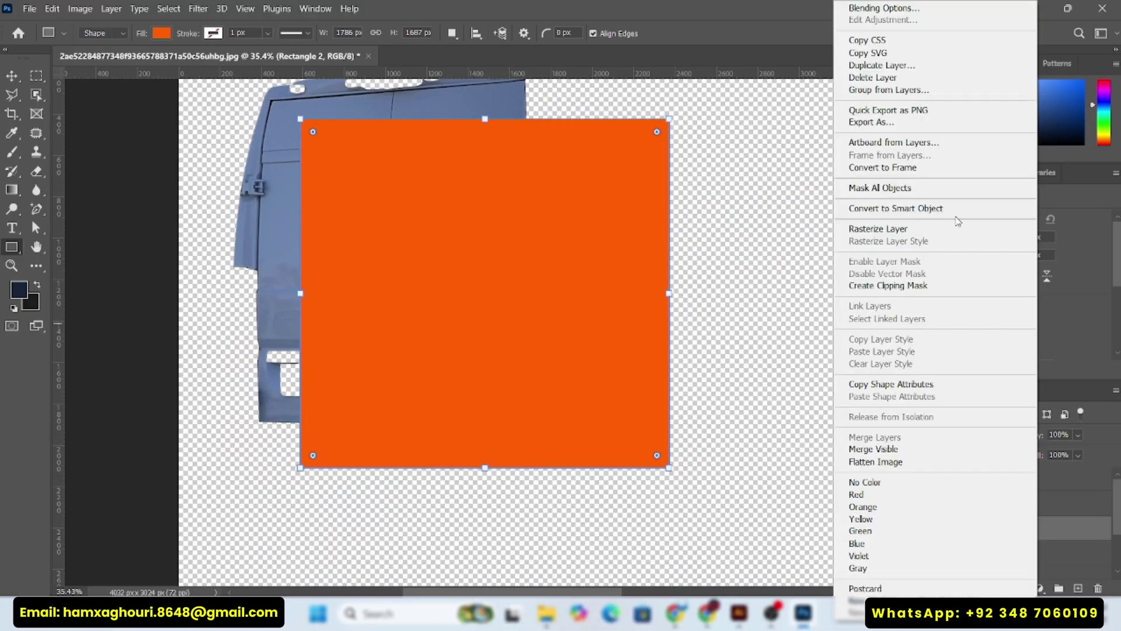
pyautogui.click(956, 209)
pyautogui.moveTo(1051, 553); pyautogui.dragTo(1098, 588)
# Step: Position the orange smart object over the rear, clip it to the Back layer, and set its blend mode to Multiply
pyautogui.scroll(-3, 514, 286)
pyautogui.press('v')
pyautogui.scroll(-2, 1058, 535)
pyautogui.moveTo(515, 287)
pyautogui.mouseDown()
pyautogui.moveTo(561, 332)
pyautogui.moveTo(500, 317)
pyautogui.moveTo(499, 295)
pyautogui.mouseUp()
pyautogui.click(1023, 496)
pyautogui.hotkey('ctrl', 'alt', 'g')
pyautogui.click(972, 435)
pyautogui.click(934, 281)
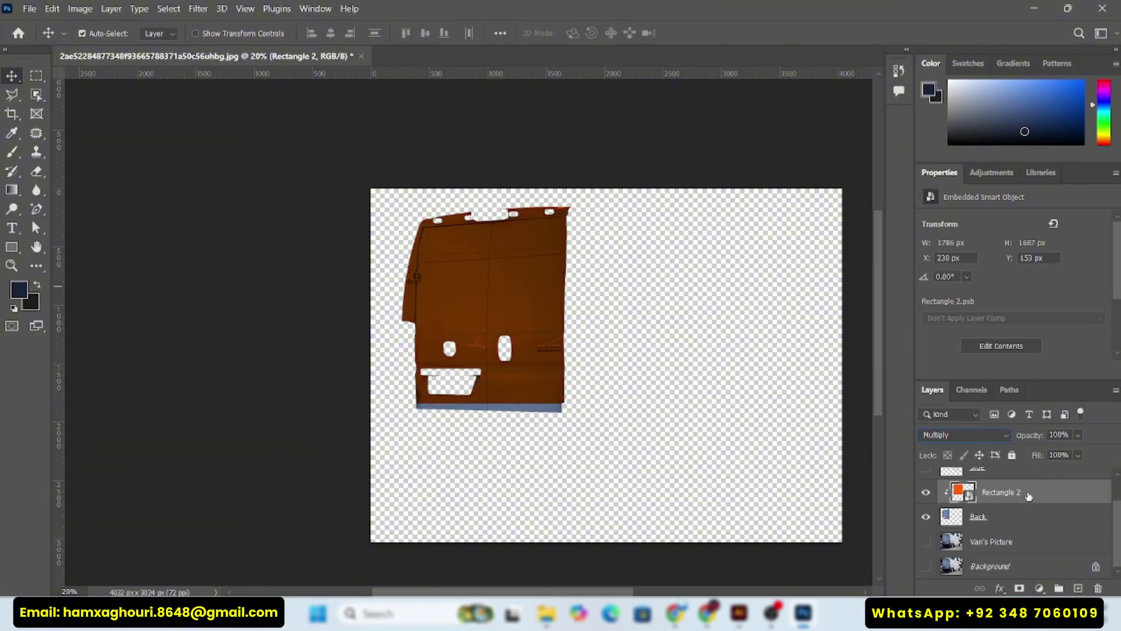
# Step: Add a Brightness/Contrast adjustment clipped to the Back layer with brightness 85 and contrast 17
pyautogui.click(1021, 513)
pyautogui.click(1040, 588)
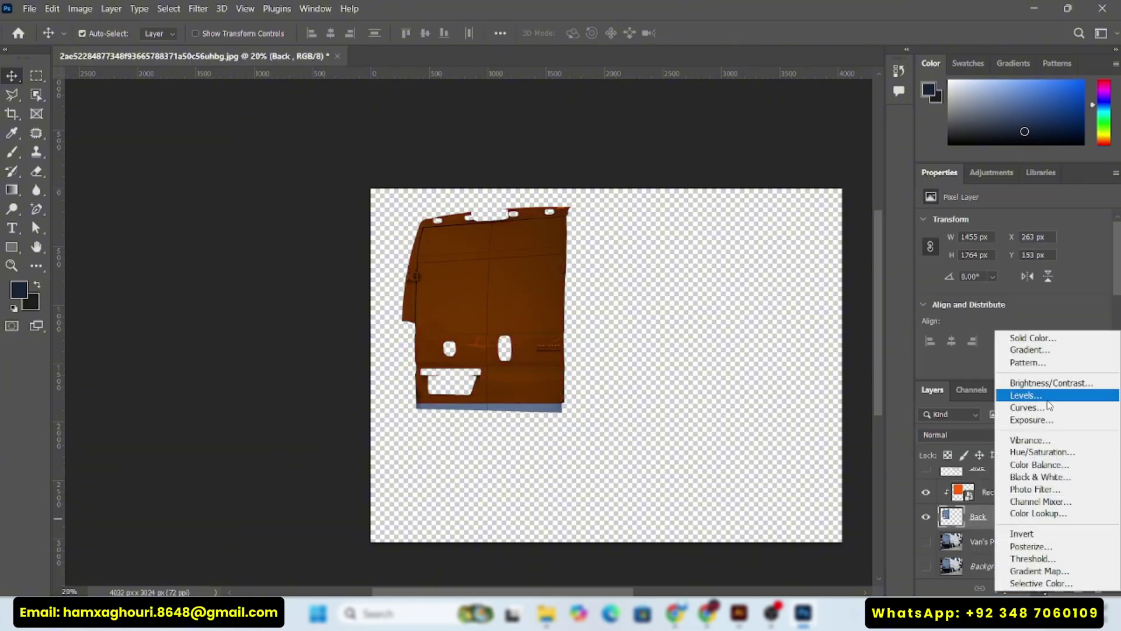
pyautogui.press('Escape')
pyautogui.click(926, 492)
pyautogui.click(1040, 588)
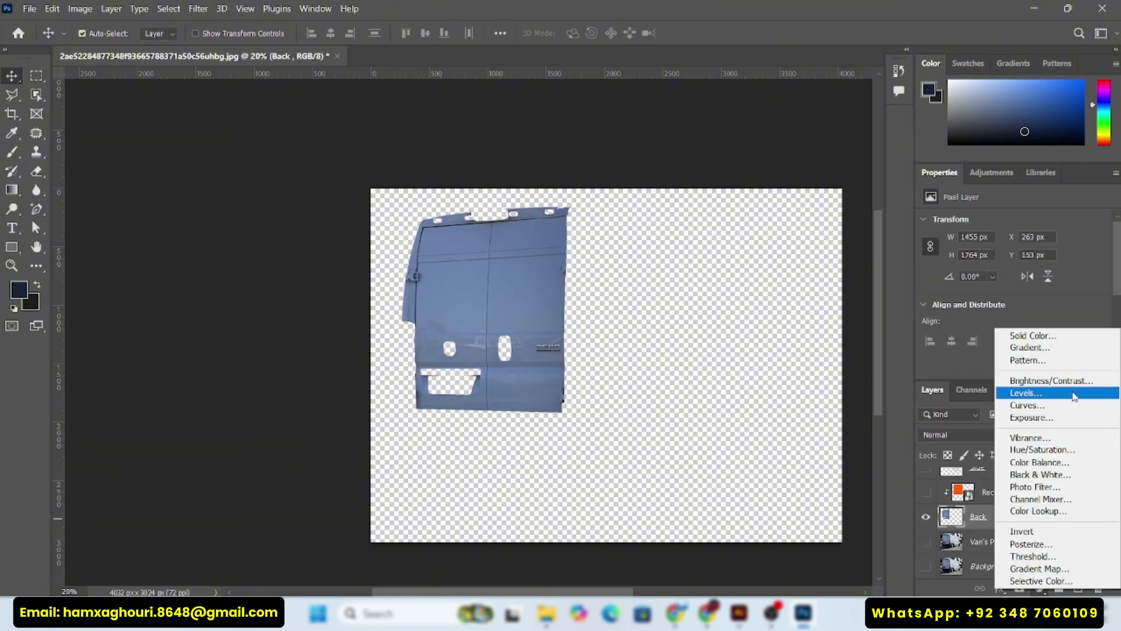
pyautogui.click(1039, 380)
pyautogui.moveTo(1013, 290); pyautogui.dragTo(1062, 262)
pyautogui.click(925, 492)
# Step: Show the Side layer and add a clipped Brightness/Contrast adjustment above it with brightness 66 and contrast 14
pyautogui.scroll(2, 1013, 508)
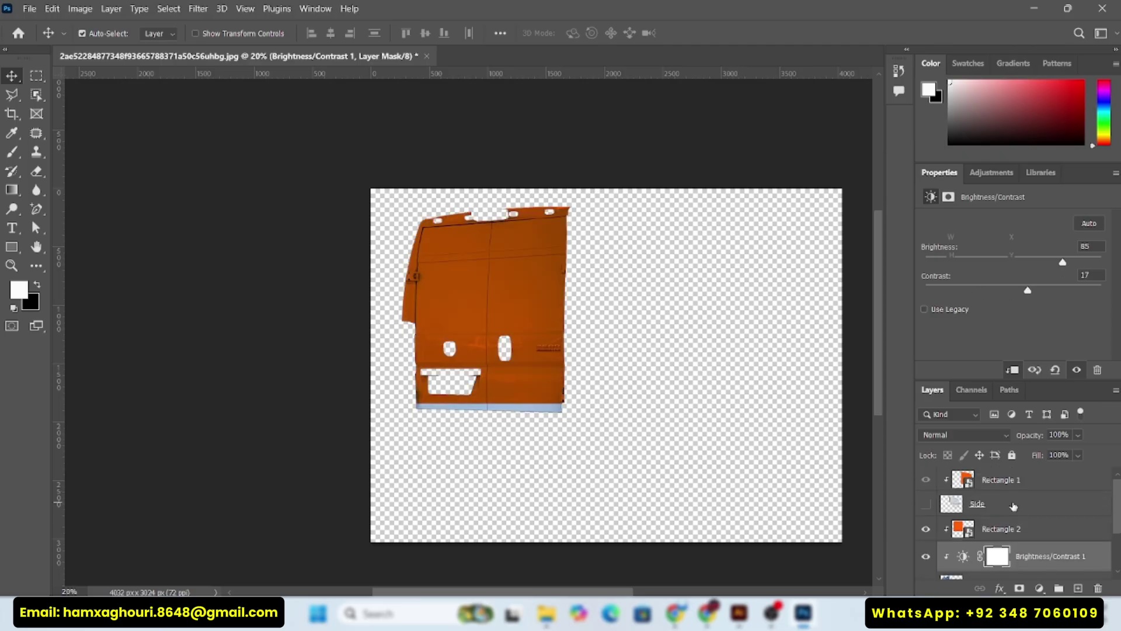
pyautogui.click(1013, 505)
pyautogui.click(925, 504)
pyautogui.click(926, 479)
pyautogui.click(1039, 588)
pyautogui.click(1033, 378)
pyautogui.moveTo(1015, 262); pyautogui.dragTo(1051, 263)
pyautogui.moveTo(1013, 290); pyautogui.dragTo(1028, 292)
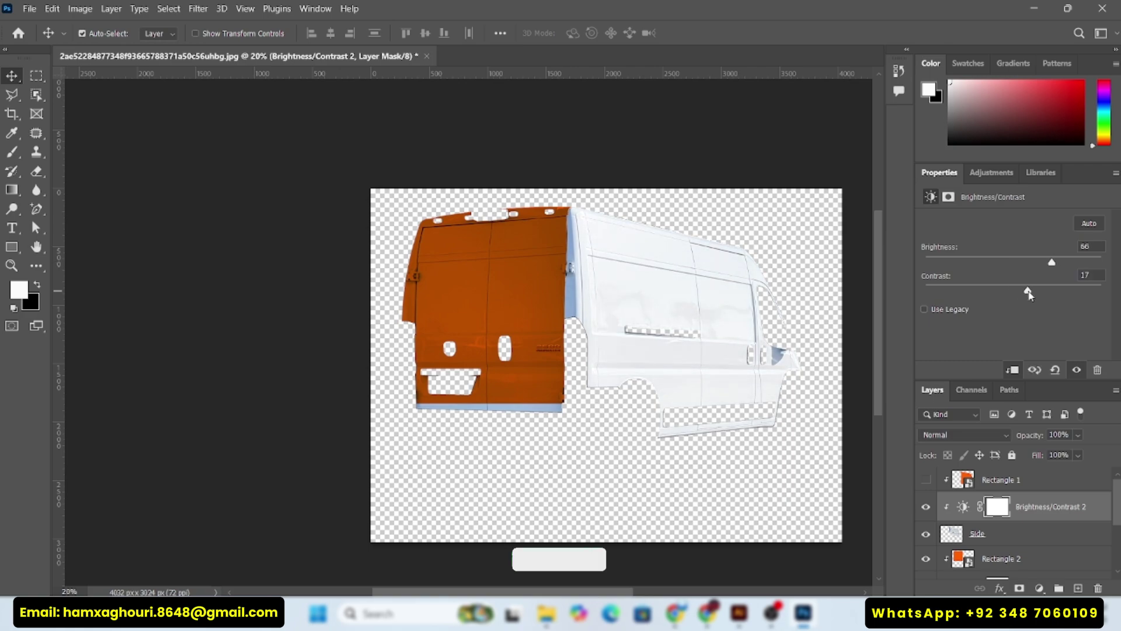
pyautogui.click(927, 480)
pyautogui.scroll(-1, 1004, 518)
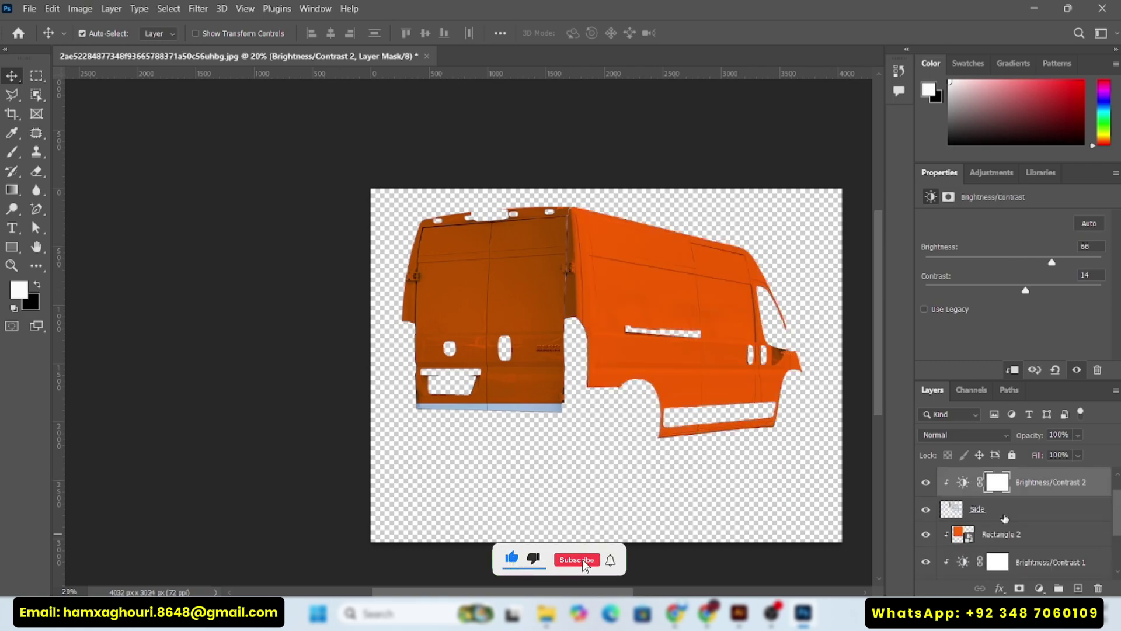
# Step: Hide the side's orange smart object and show the Van's Picture layer
pyautogui.scroll(1, 1007, 513)
pyautogui.click(926, 480)
pyautogui.scroll(-3, 934, 514)
pyautogui.click(925, 541)
pyautogui.scroll(3, 1003, 535)
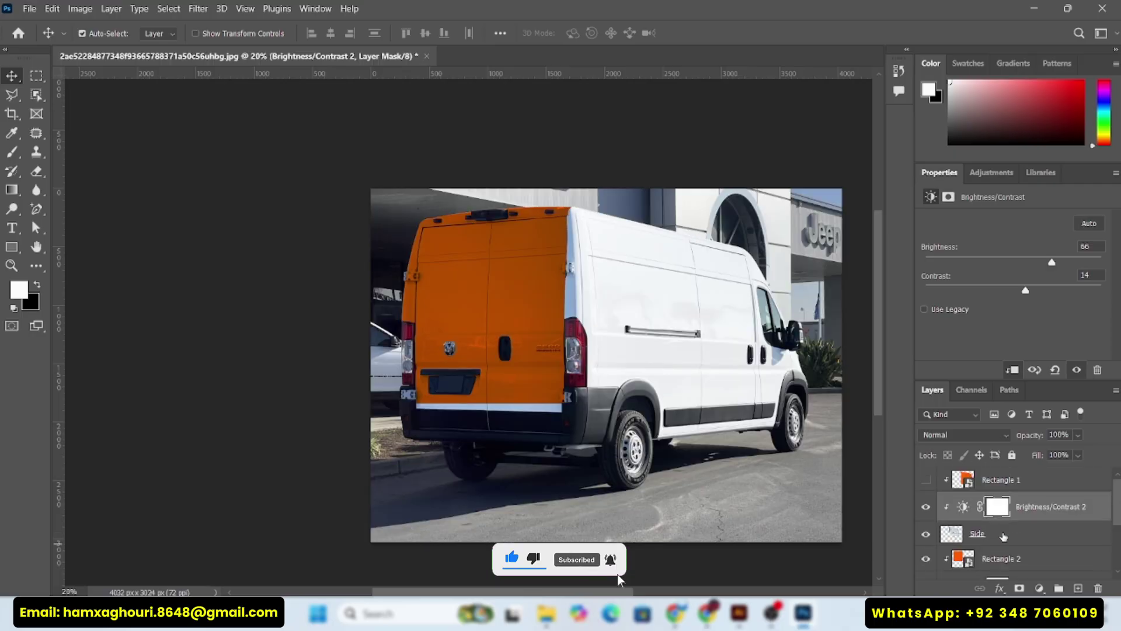
# Step: Distort the Rectangle 2 smart object so its four corners fit the outline of the van's rear
pyautogui.scroll(-3, 1004, 536)
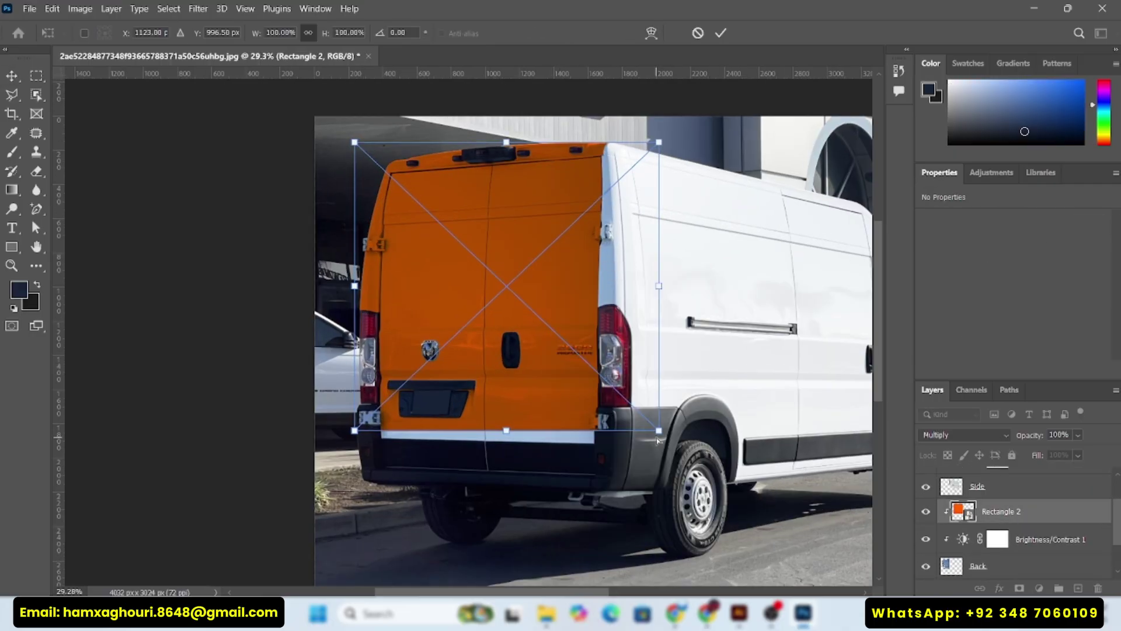
pyautogui.moveTo(611, 444); pyautogui.dragTo(616, 452)
pyautogui.moveTo(354, 430); pyautogui.dragTo(356, 444)
pyautogui.moveTo(659, 141); pyautogui.dragTo(611, 135)
pyautogui.moveTo(355, 142); pyautogui.dragTo(362, 149)
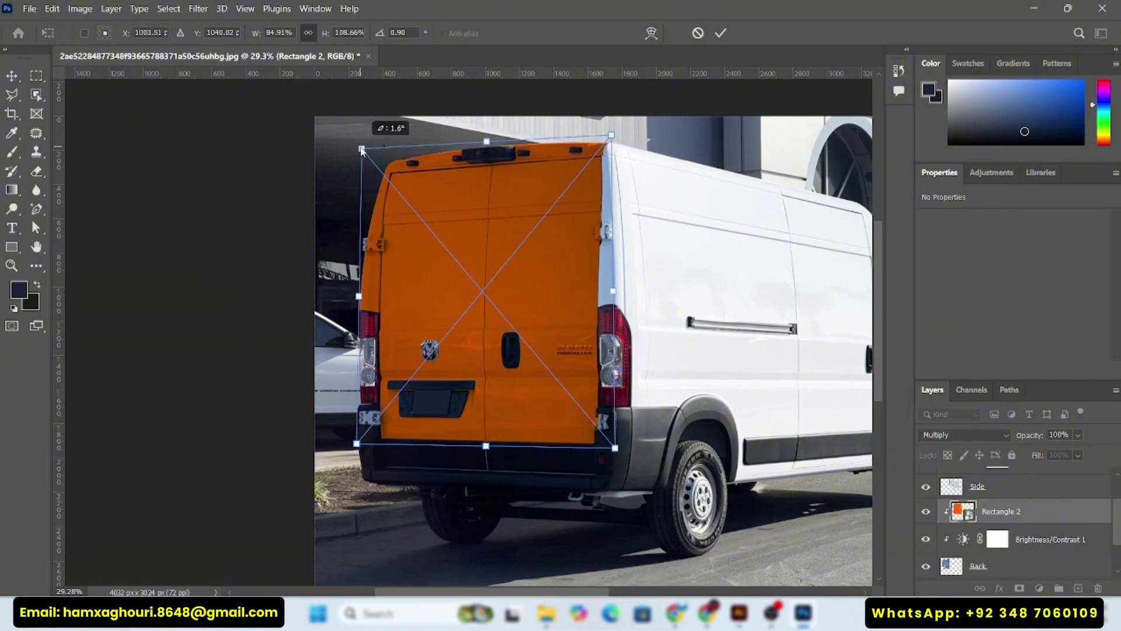
pyautogui.click(722, 34)
# Step: Show the Rectangle 1 layer, open its smart object contents, and hide the orange rectangle inside
pyautogui.scroll(-6, 609, 329)
pyautogui.scroll(-2, 1018, 517)
pyautogui.scroll(4, 1018, 516)
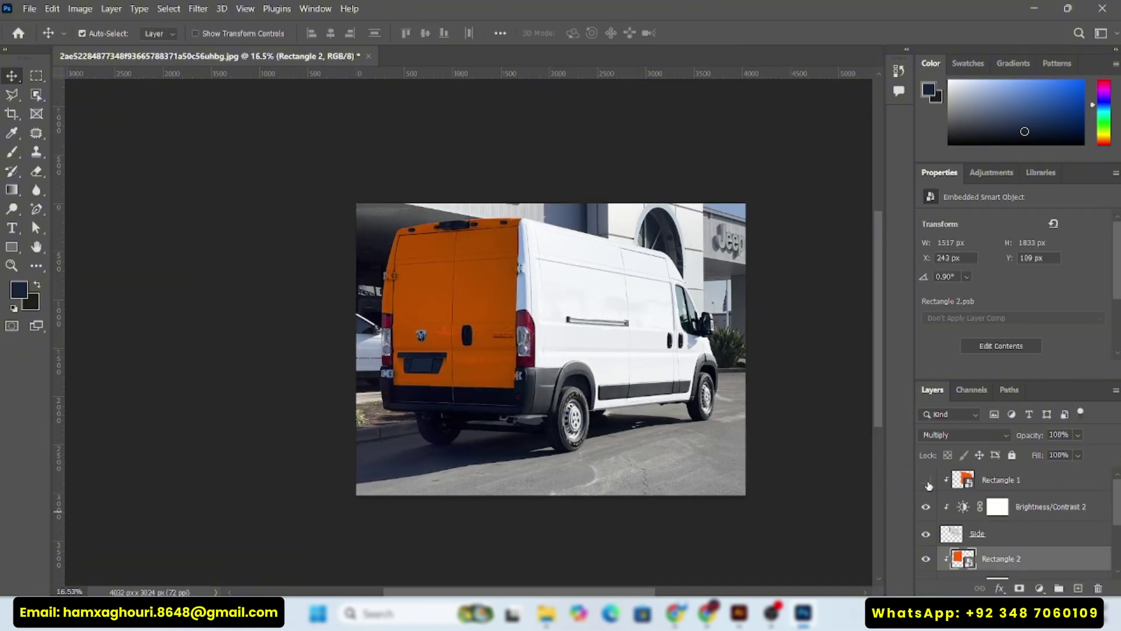
pyautogui.click(927, 484)
pyautogui.scroll(-1, 943, 541)
pyautogui.click(926, 534)
pyautogui.scroll(1, 988, 533)
pyautogui.doubleClick(963, 480)
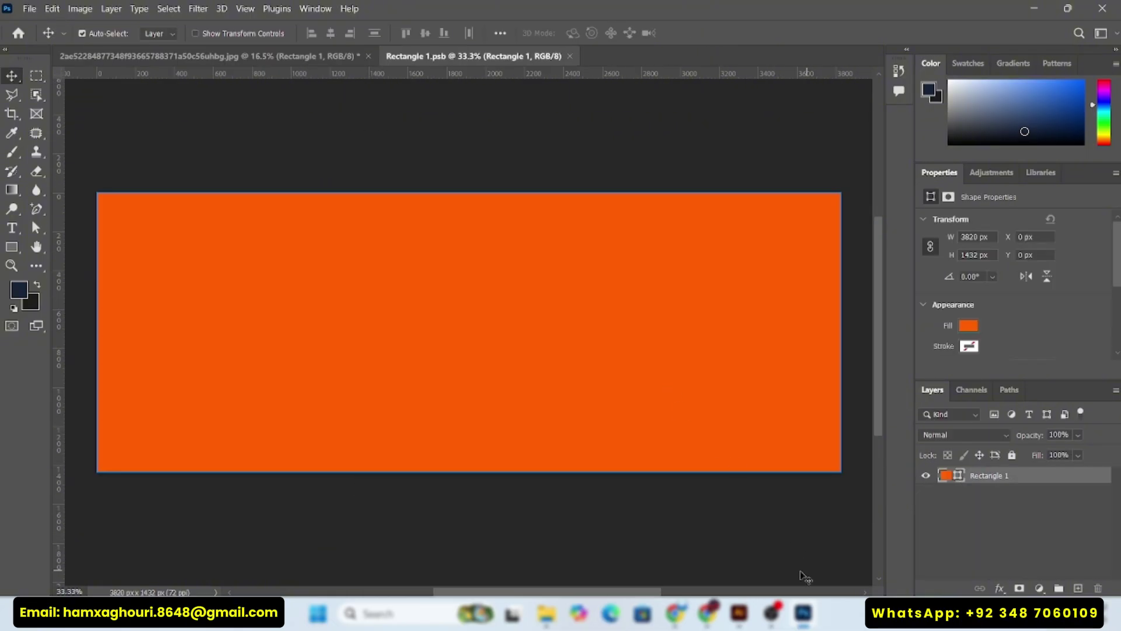
pyautogui.click(925, 474)
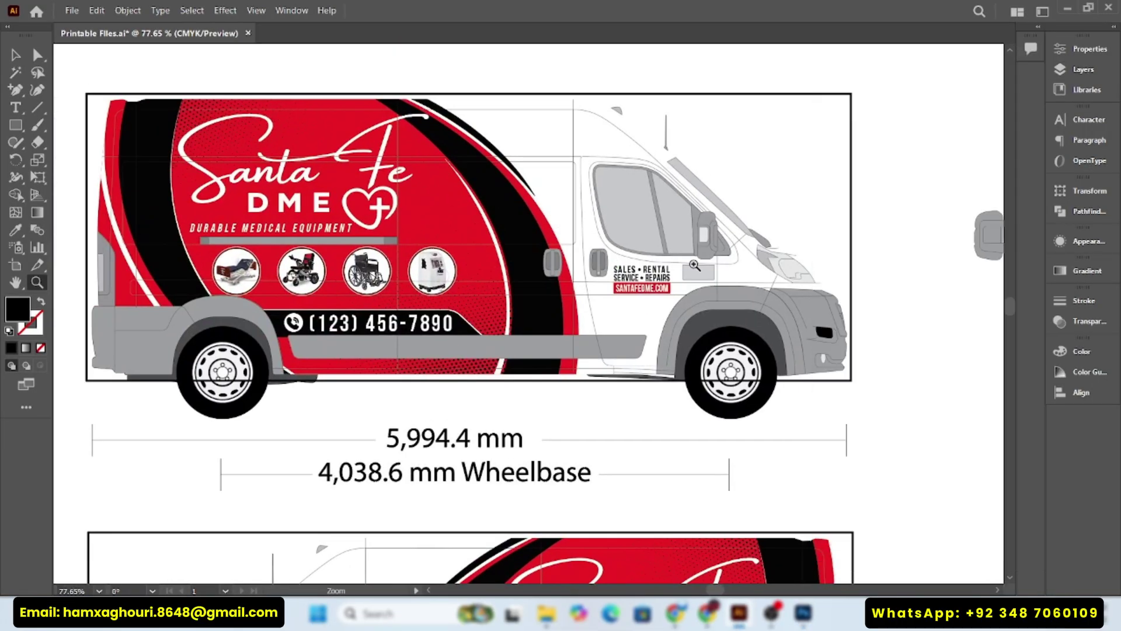
# Step: Switch to Illustrator and copy the side wrap artwork with the phone number strip and the small door lettering
pyautogui.scroll(-5, 368, 227)
pyautogui.press('z')
pyautogui.moveTo(517, 294); pyautogui.dragTo(508, 294)
pyautogui.press('v')
pyautogui.click(537, 310)
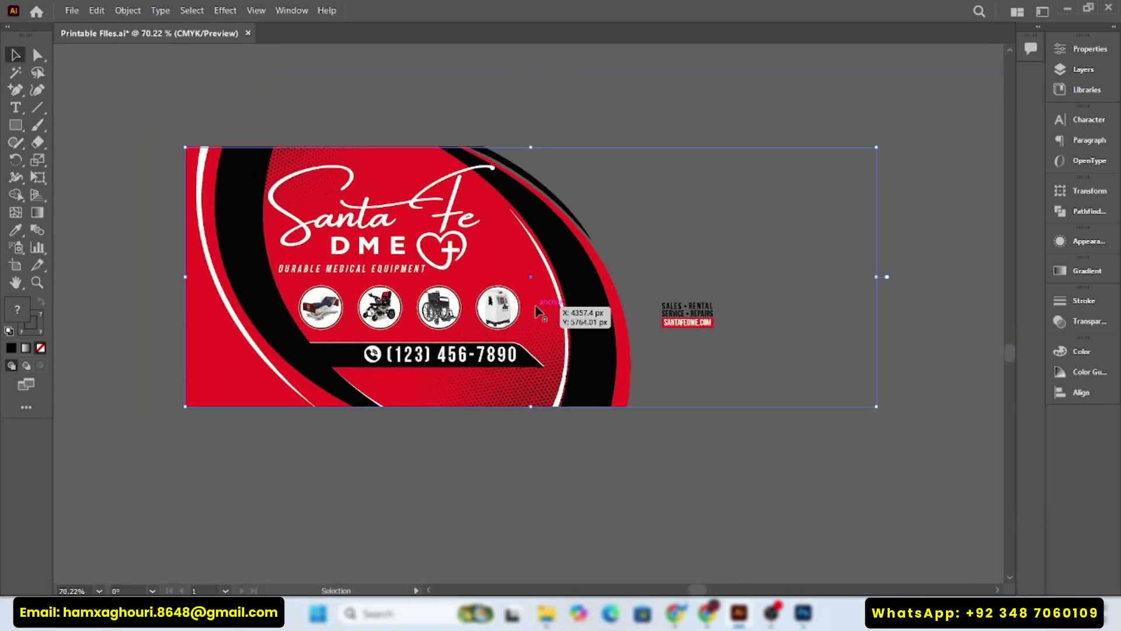
pyautogui.click(96, 10)
pyautogui.click(105, 74)
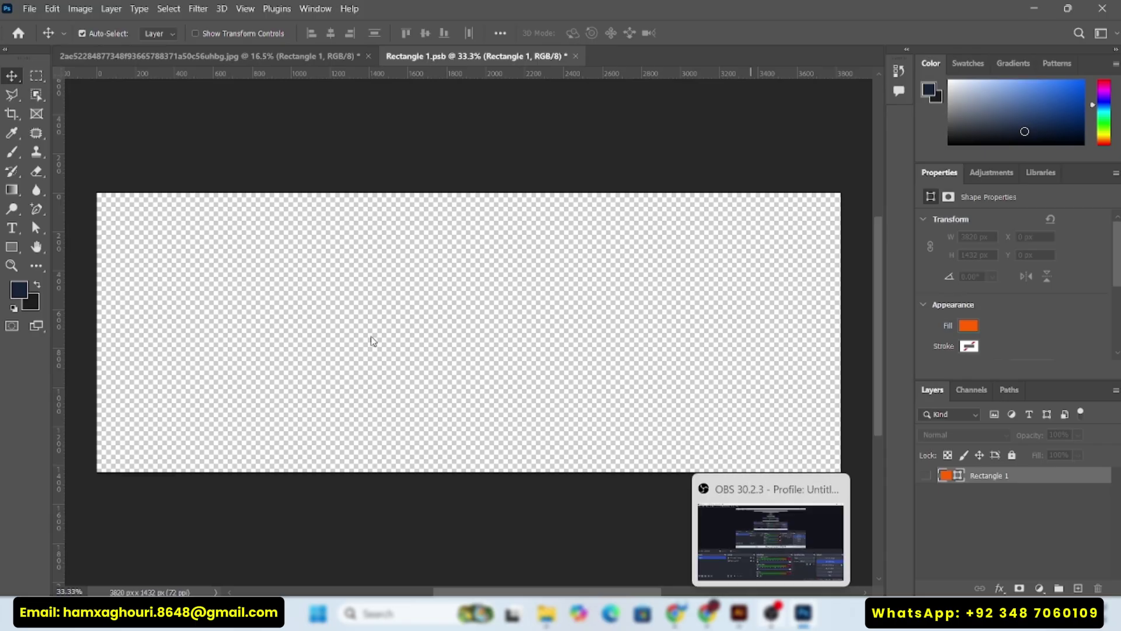
# Step: Paste the copied side artwork into the Rectangle 1 contents as a smart object and enlarge it to about 467%
pyautogui.click(488, 280)
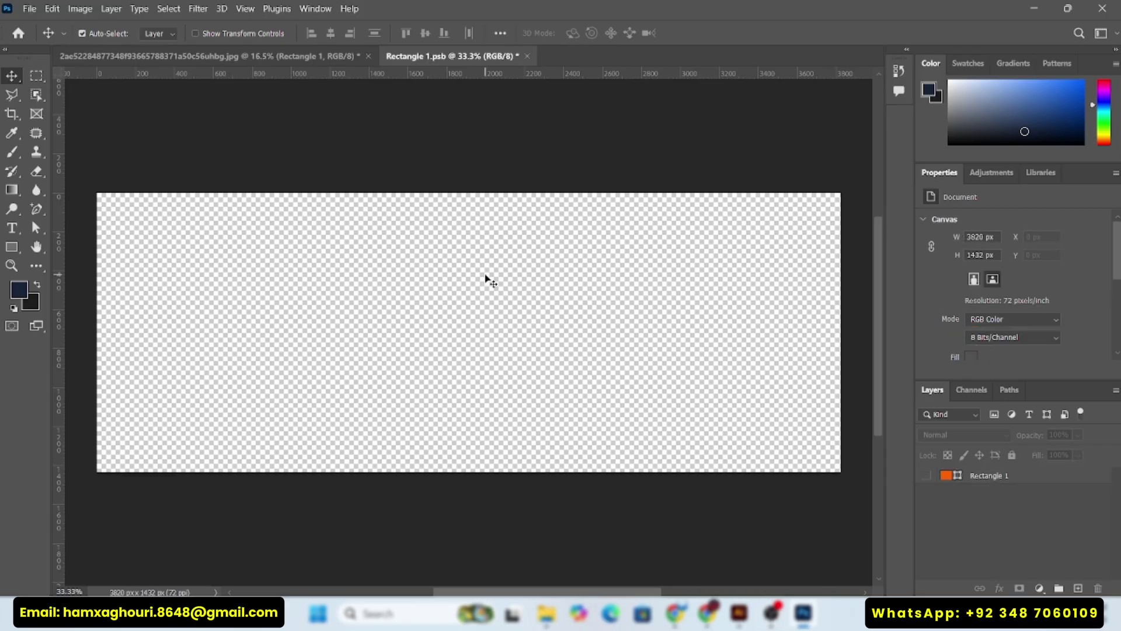
pyautogui.hotkey('ctrl', 'v')
pyautogui.click(623, 153)
pyautogui.scroll(-4, 536, 315)
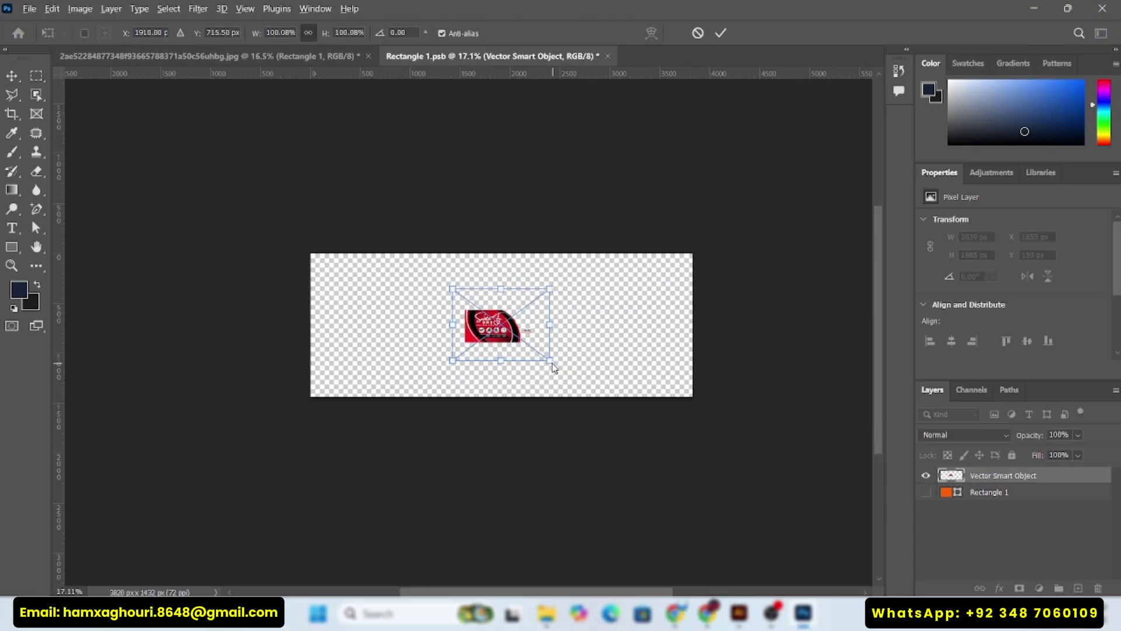
pyautogui.moveTo(590, 384); pyautogui.dragTo(731, 496)
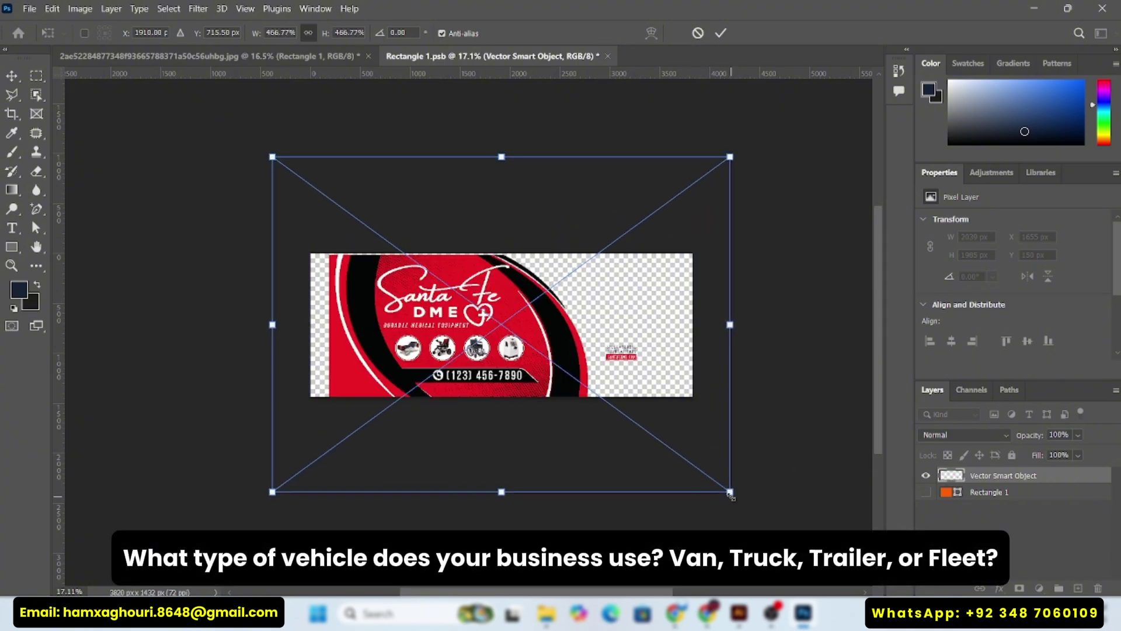
pyautogui.click(717, 33)
# Step: Center the side artwork vertically on the canvas and scale it to the canvas height of 1432 px
pyautogui.click(499, 33)
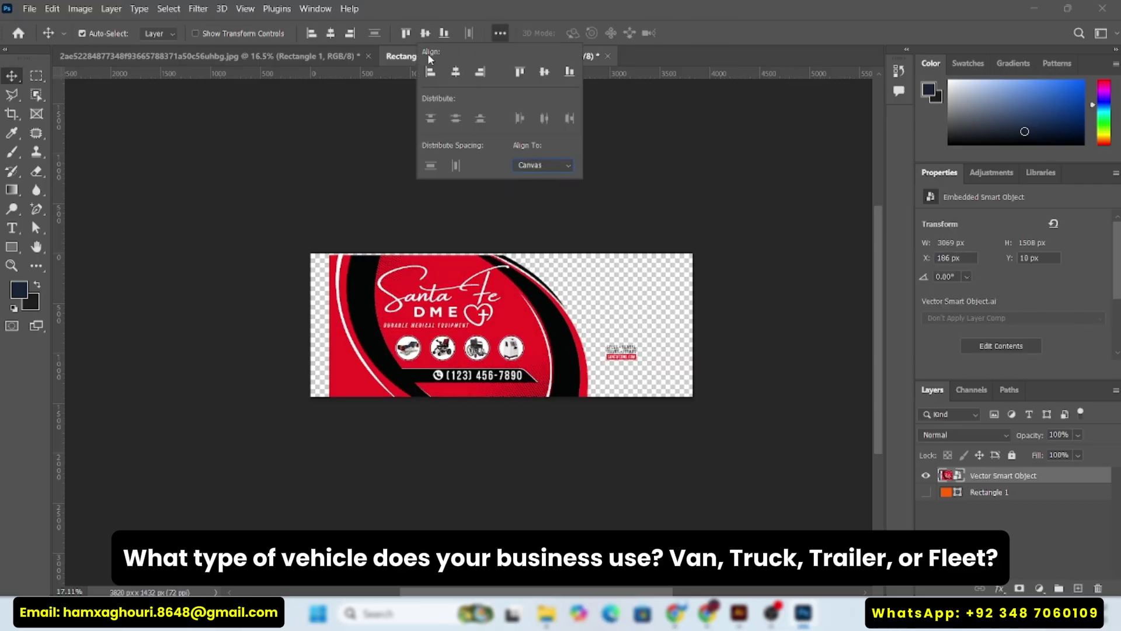
pyautogui.click(425, 34)
pyautogui.hotkey('ctrl', 't')
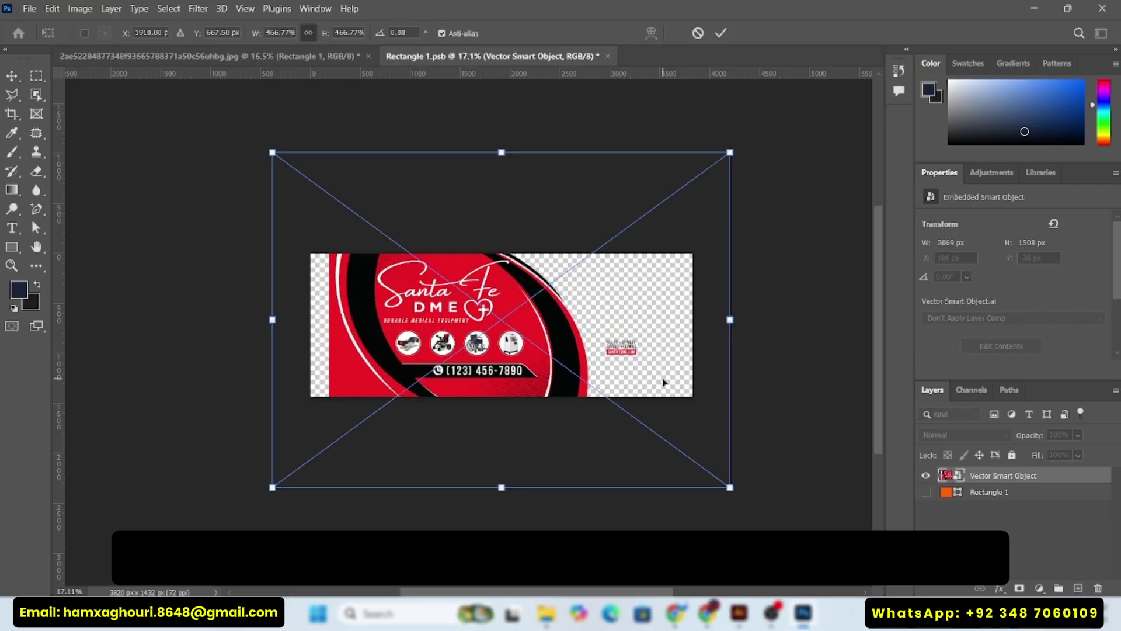
pyautogui.moveTo(730, 487)
pyautogui.mouseDown()
pyautogui.moveTo(698, 473)
pyautogui.moveTo(743, 498)
pyautogui.mouseUp()
pyautogui.scroll(1, 699, 473)
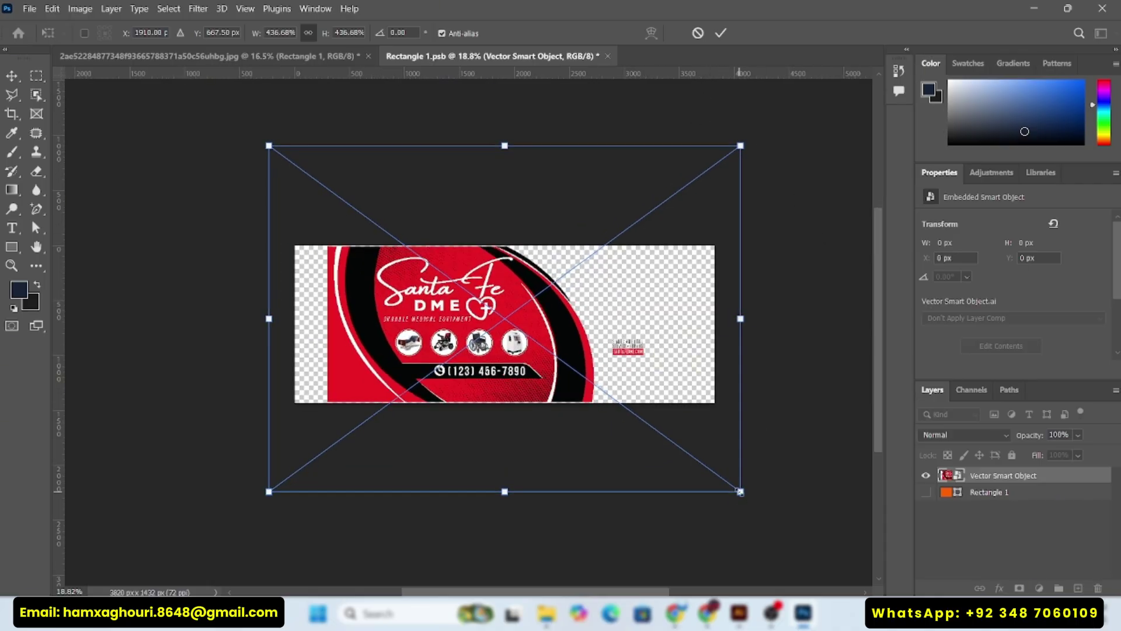
pyautogui.click(720, 33)
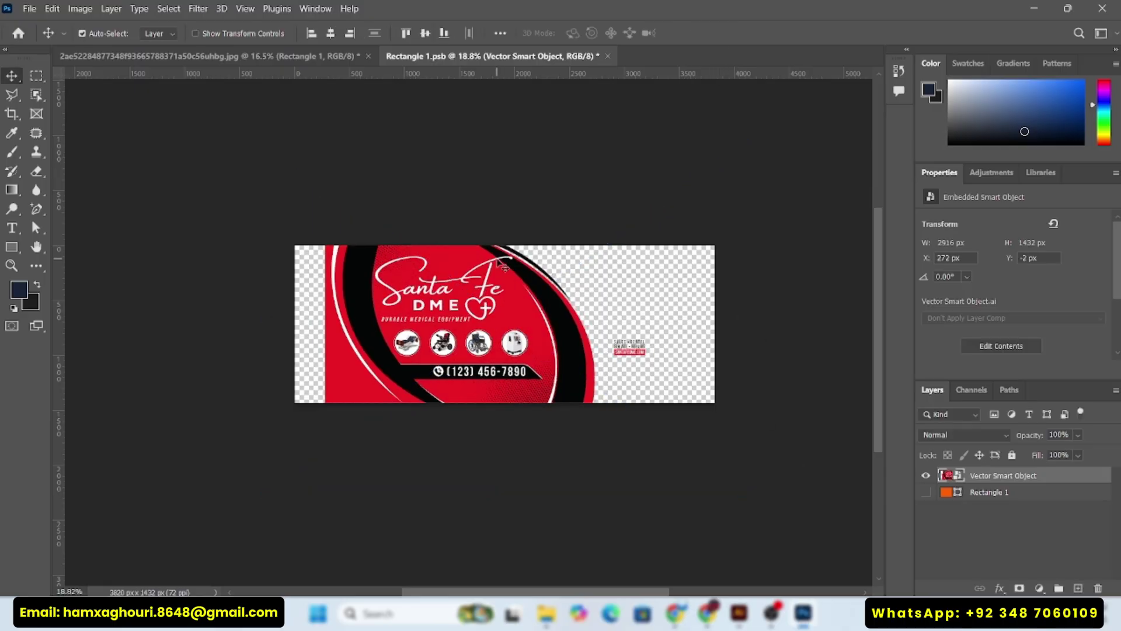
# Step: Shift the side artwork flush with the canvas's left edge, then save the contents and return to the van mockup
pyautogui.hotkey('ctrl', 't')
pyautogui.click(720, 33)
pyautogui.moveTo(748, 334); pyautogui.dragTo(719, 334)
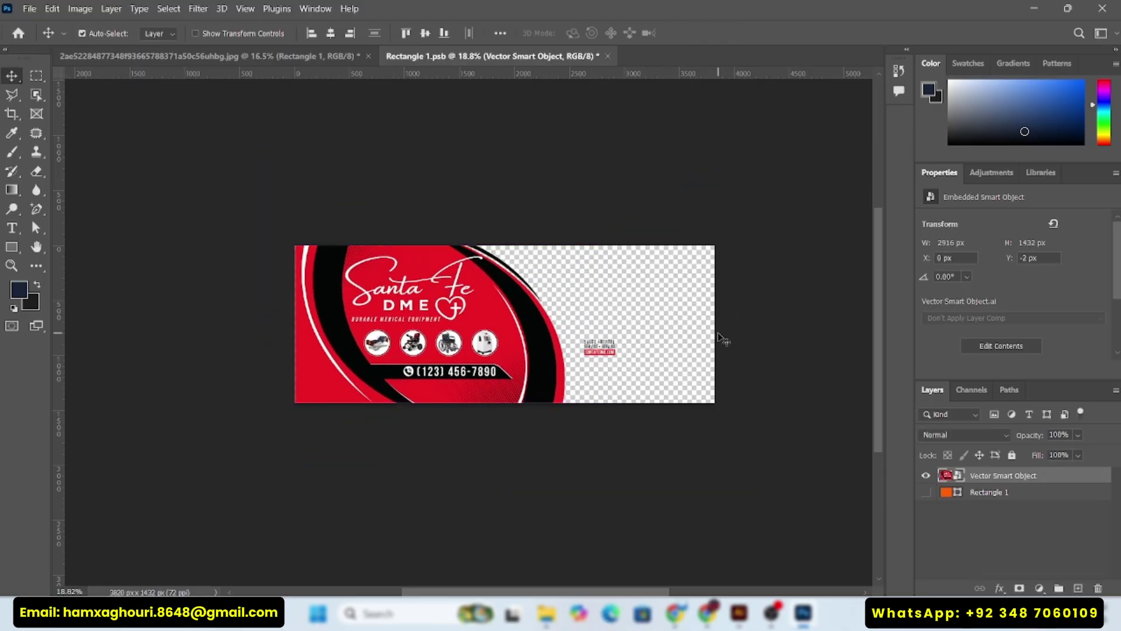
pyautogui.click(272, 57)
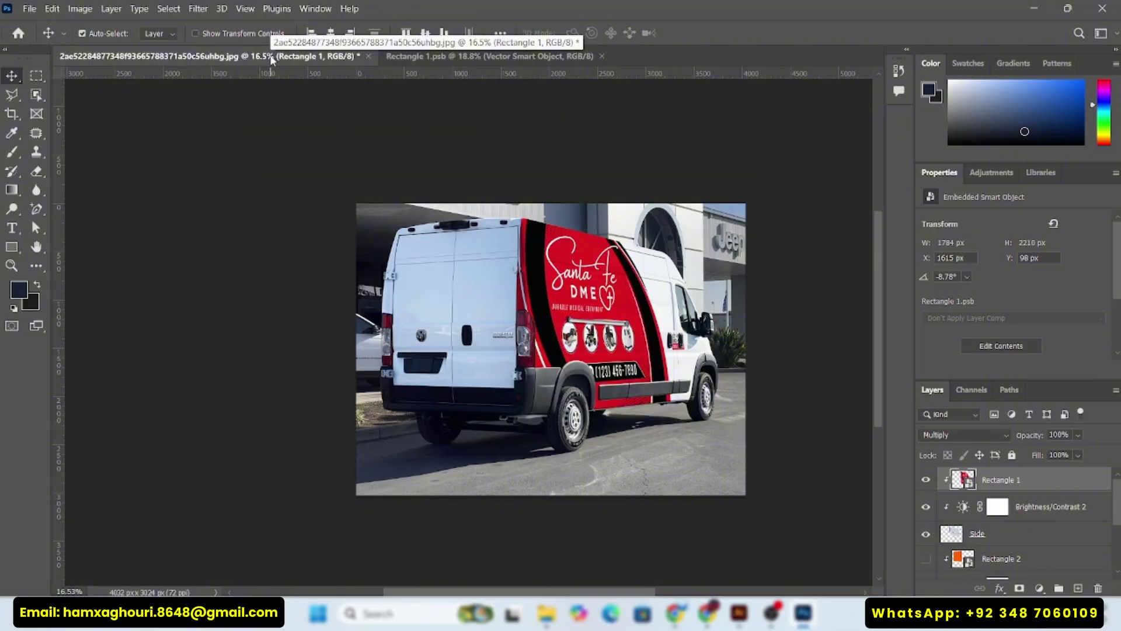
# Step: Distort the Rectangle 1 artwork by its two front corners, stretching it past the van's nose so the small lettering lands on the front door
pyautogui.scroll(10, 624, 314)
pyautogui.scroll(-5, 625, 314)
pyautogui.scroll(4, 625, 314)
pyautogui.scroll(-5, 625, 314)
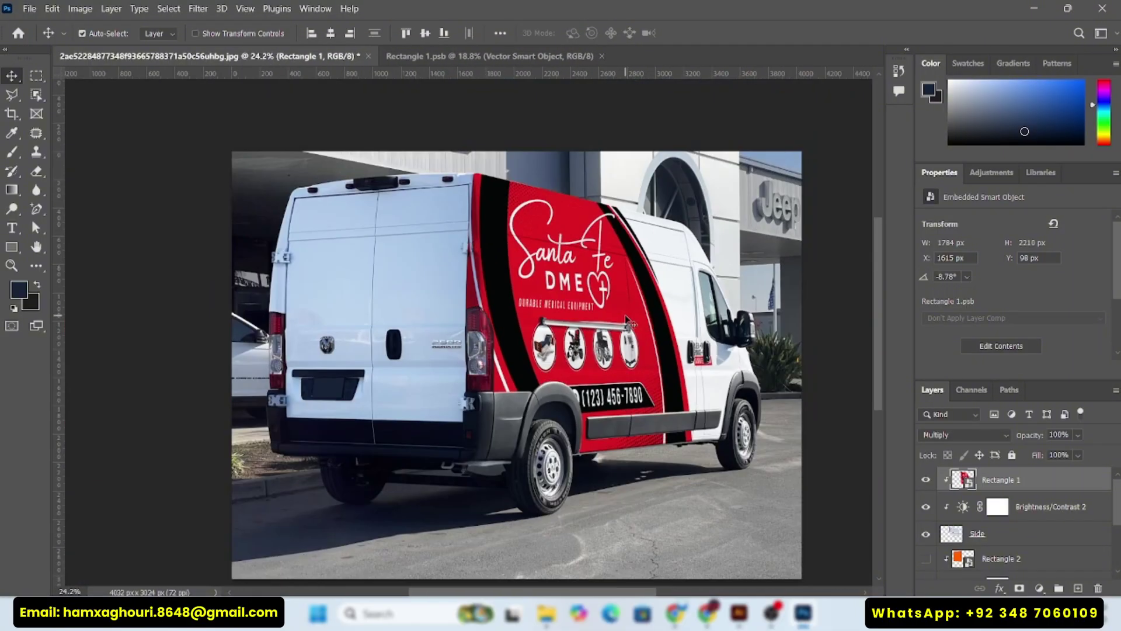
pyautogui.hotkey('ctrl', 't')
pyautogui.rightClick(564, 250)
pyautogui.click(618, 341)
pyautogui.scroll(3, 671, 287)
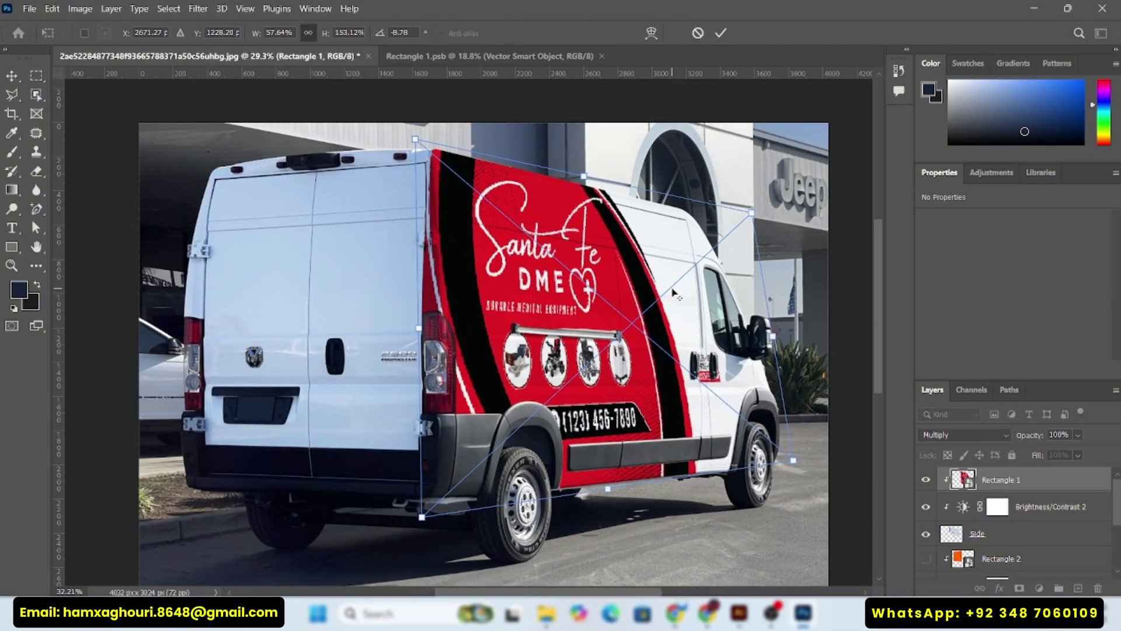
pyautogui.moveTo(637, 360); pyautogui.dragTo(515, 339)
pyautogui.moveTo(684, 455); pyautogui.dragTo(710, 460)
pyautogui.moveTo(638, 183); pyautogui.dragTo(676, 196)
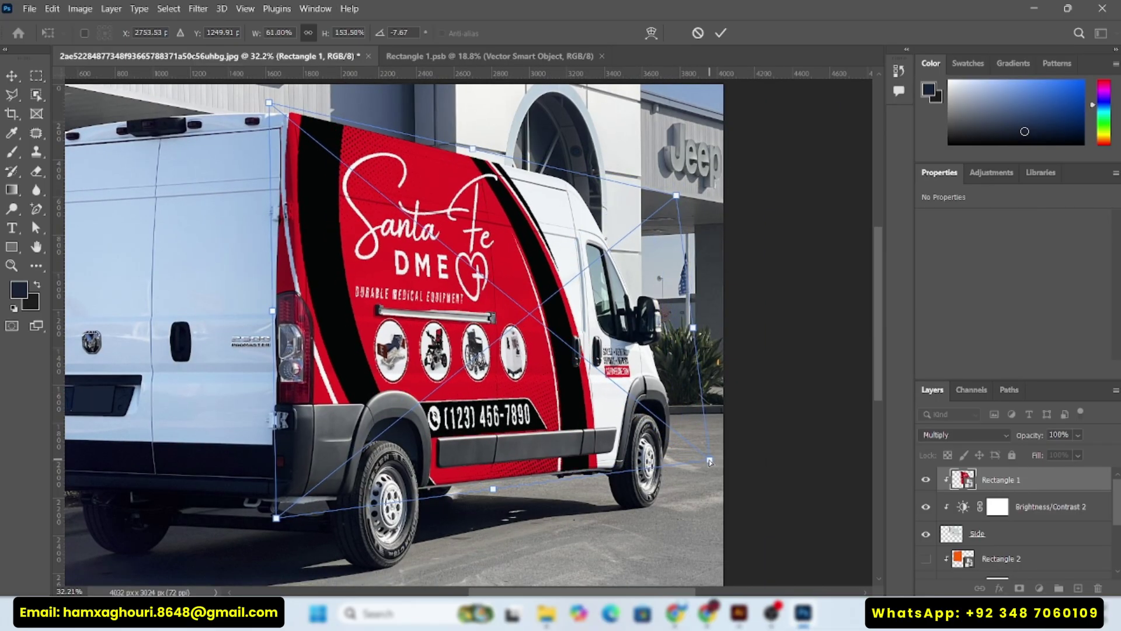
pyautogui.moveTo(709, 459); pyautogui.dragTo(695, 461)
pyautogui.moveTo(676, 196); pyautogui.dragTo(706, 204)
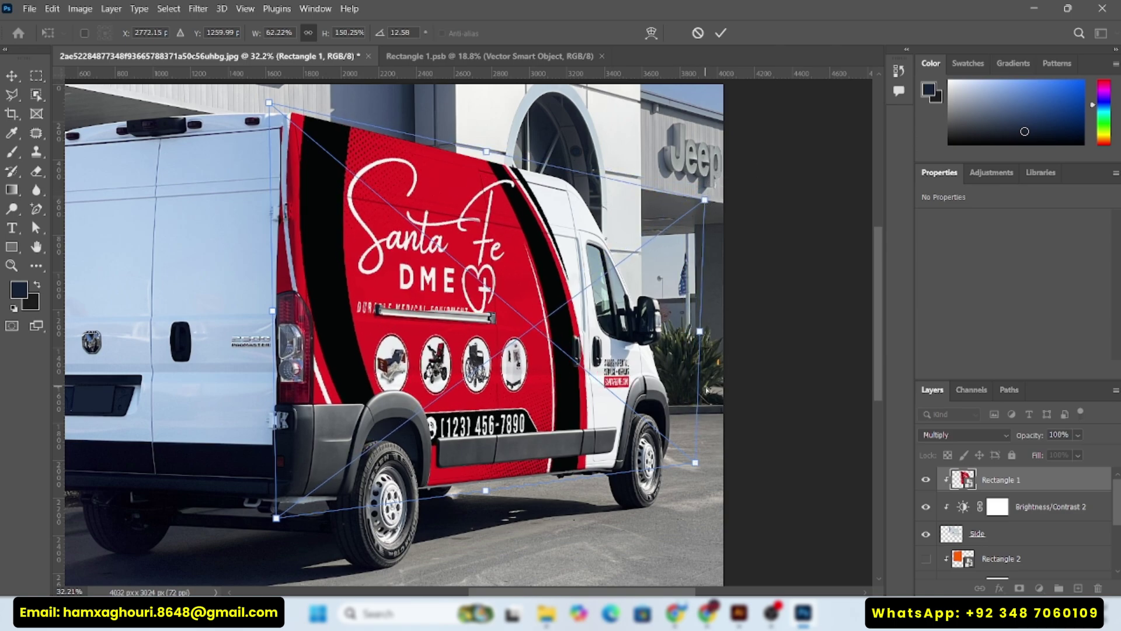
pyautogui.moveTo(694, 462); pyautogui.dragTo(691, 464)
# Step: Refine the side artwork's rear and upper front corners to follow the van's perspective, and apply the distortion
pyautogui.moveTo(276, 517); pyautogui.dragTo(300, 507)
pyautogui.scroll(1, 299, 367)
pyautogui.hscroll(-1, 370, 277)
pyautogui.moveTo(323, 158); pyautogui.dragTo(323, 135)
pyautogui.moveTo(753, 209); pyautogui.dragTo(746, 210)
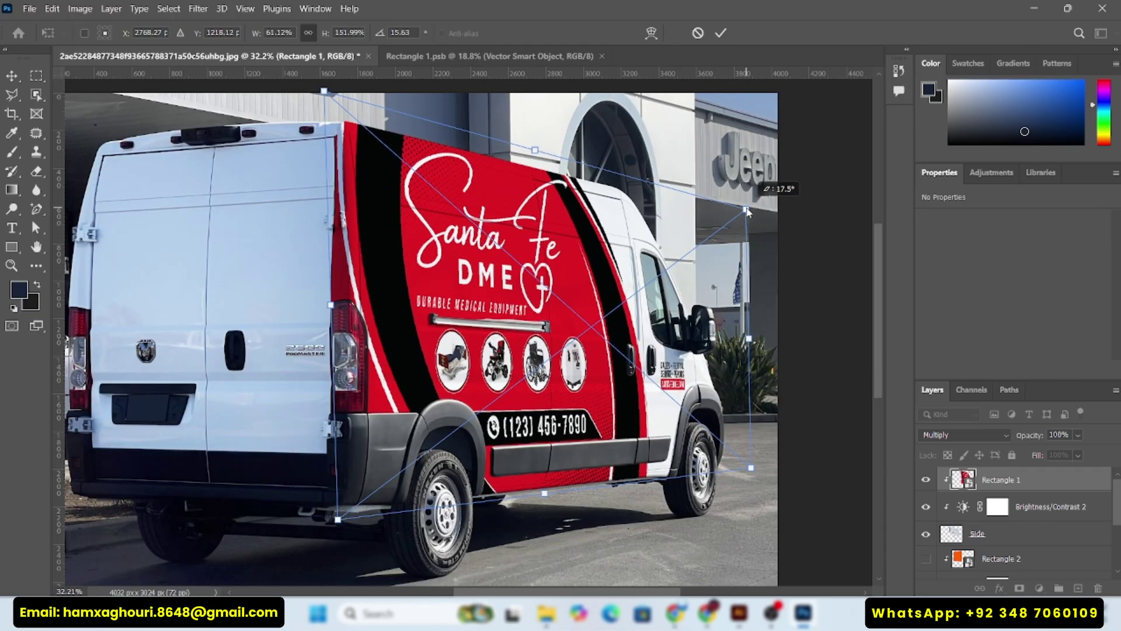
pyautogui.moveTo(337, 519); pyautogui.dragTo(337, 529)
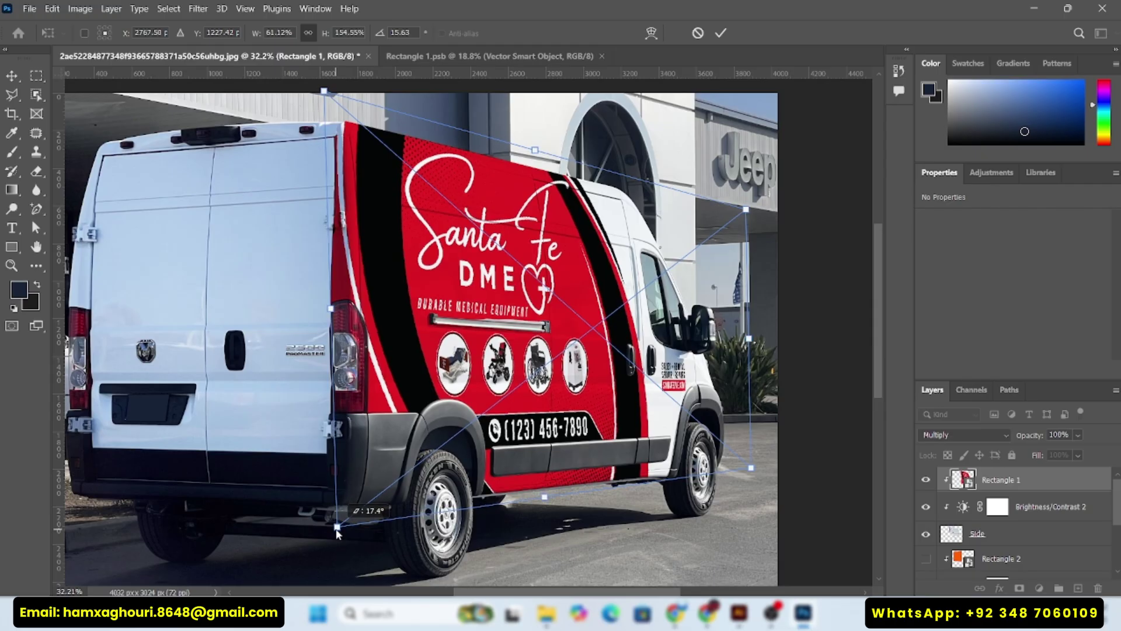
pyautogui.press('Return')
# Step: Open the Rectangle 2 smart object contents and switch to Illustrator to copy the rear wrap artwork
pyautogui.scroll(-5, 648, 301)
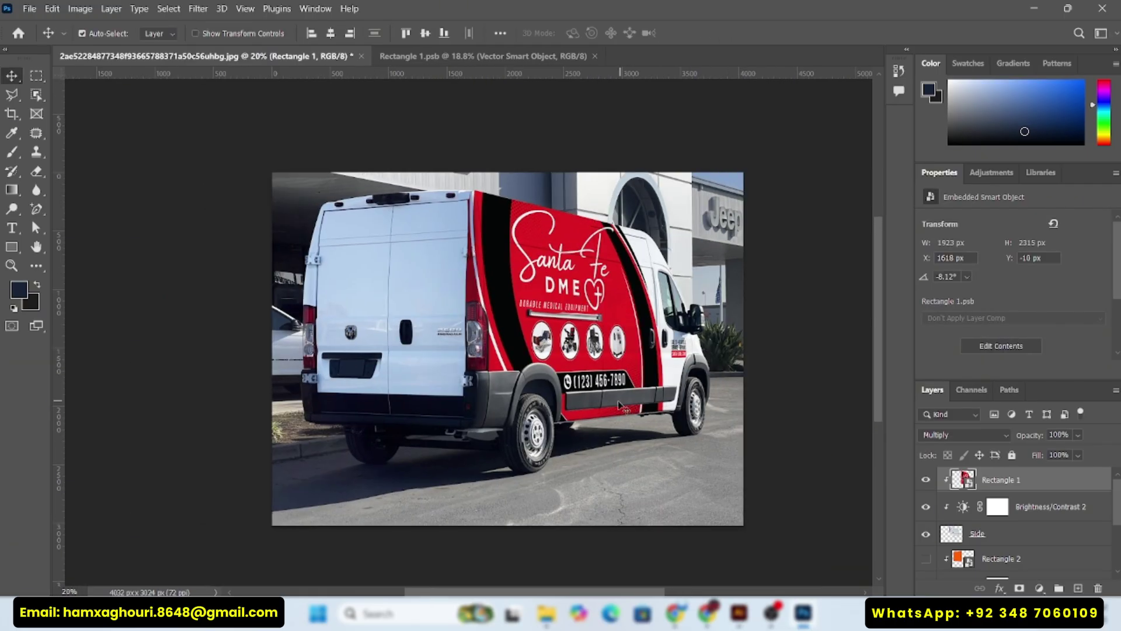
pyautogui.hscroll(-2, 647, 283)
pyautogui.scroll(5, 722, 324)
pyautogui.scroll(6, 718, 414)
pyautogui.scroll(-8, 718, 403)
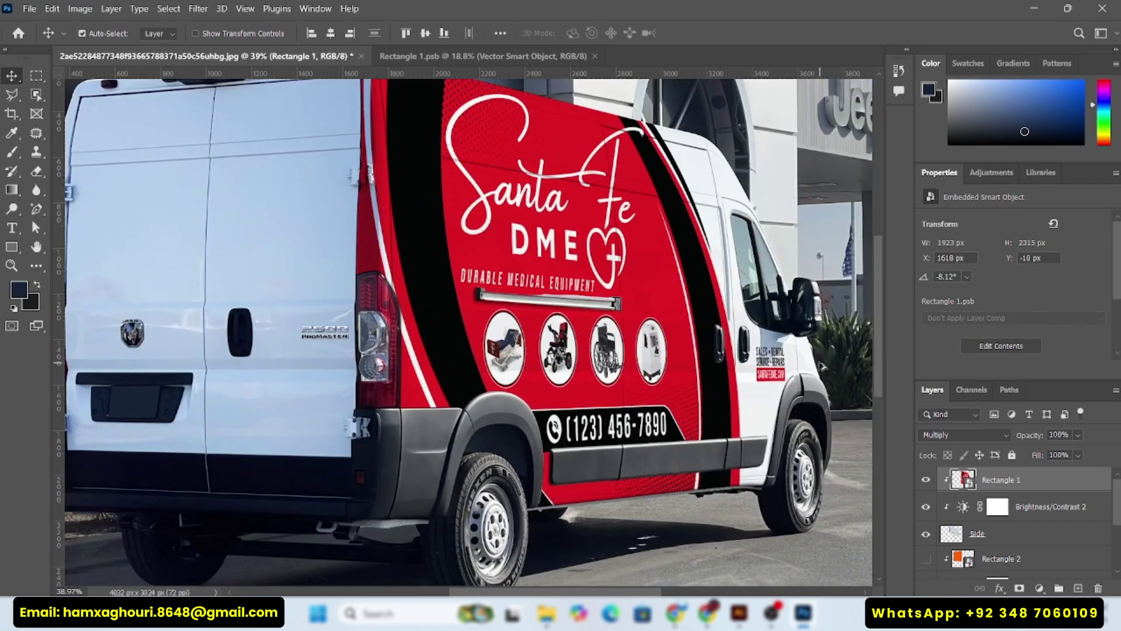
pyautogui.scroll(-2, 984, 535)
pyautogui.doubleClick(962, 484)
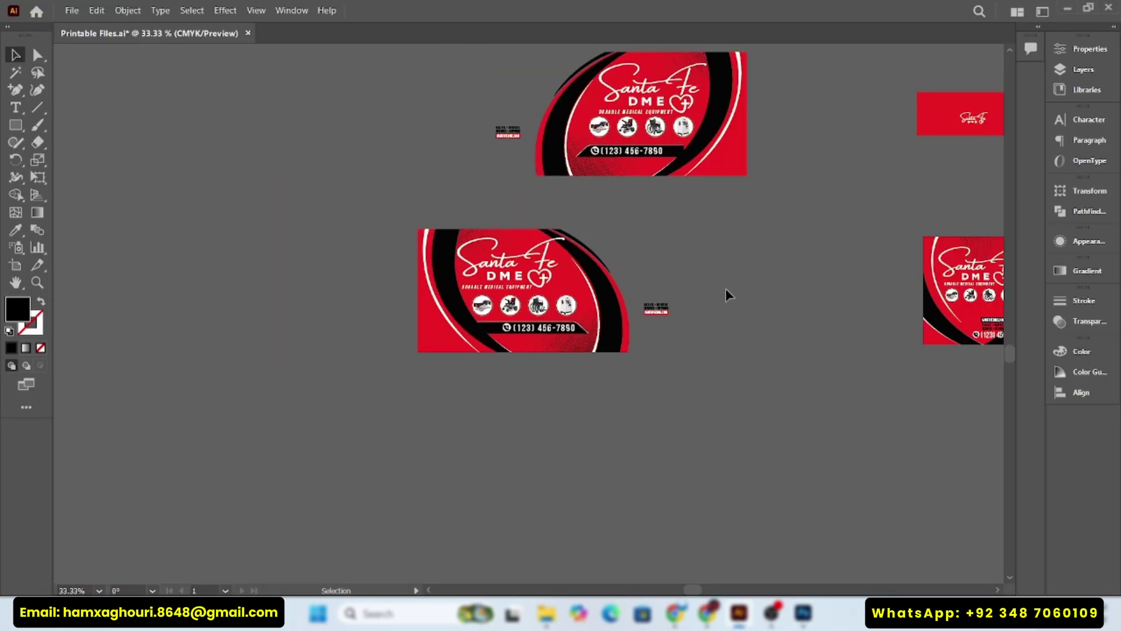
pyautogui.hscroll(5, 728, 295)
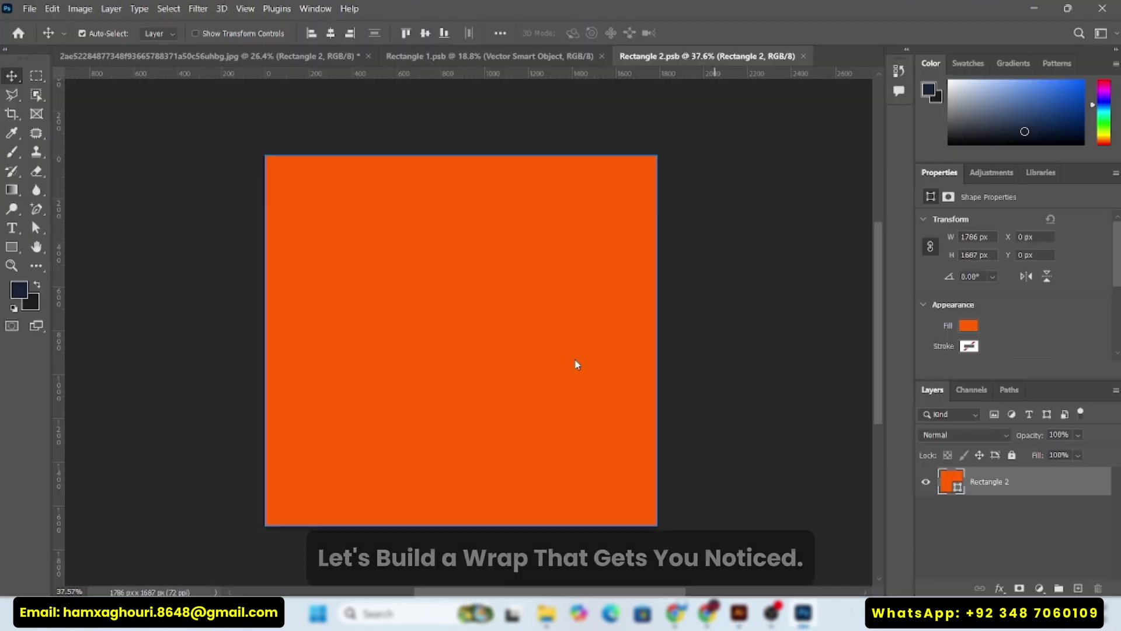
# Step: Hide the orange rectangle in the Rectangle 2 contents and paste the rear artwork, enlarged to about 521%
pyautogui.click(925, 481)
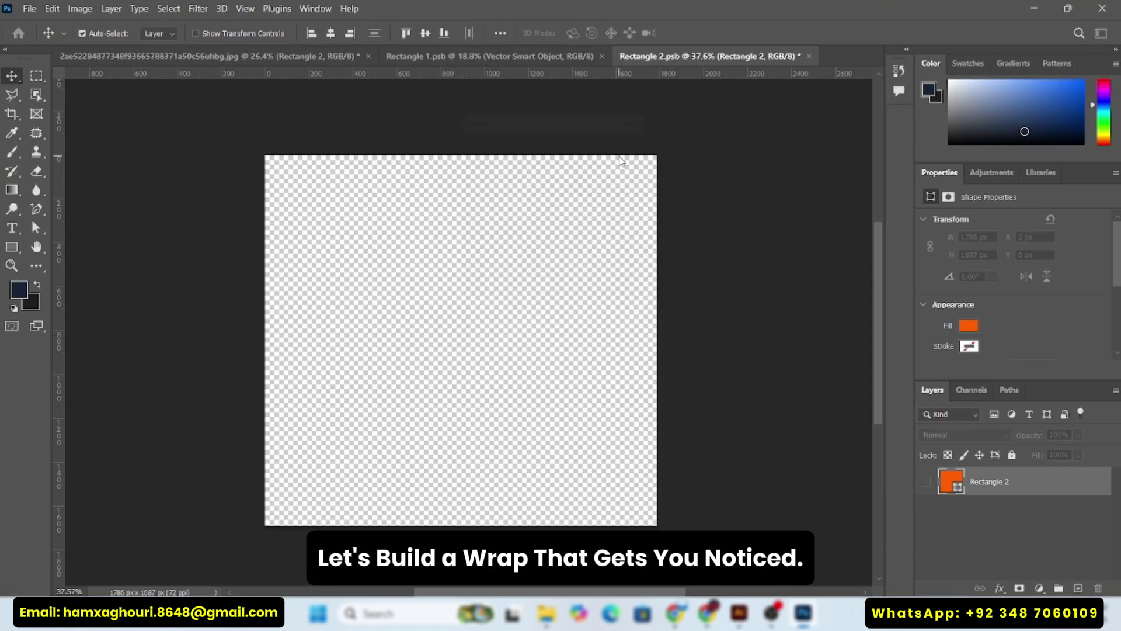
pyautogui.hotkey('ctrl', 'v')
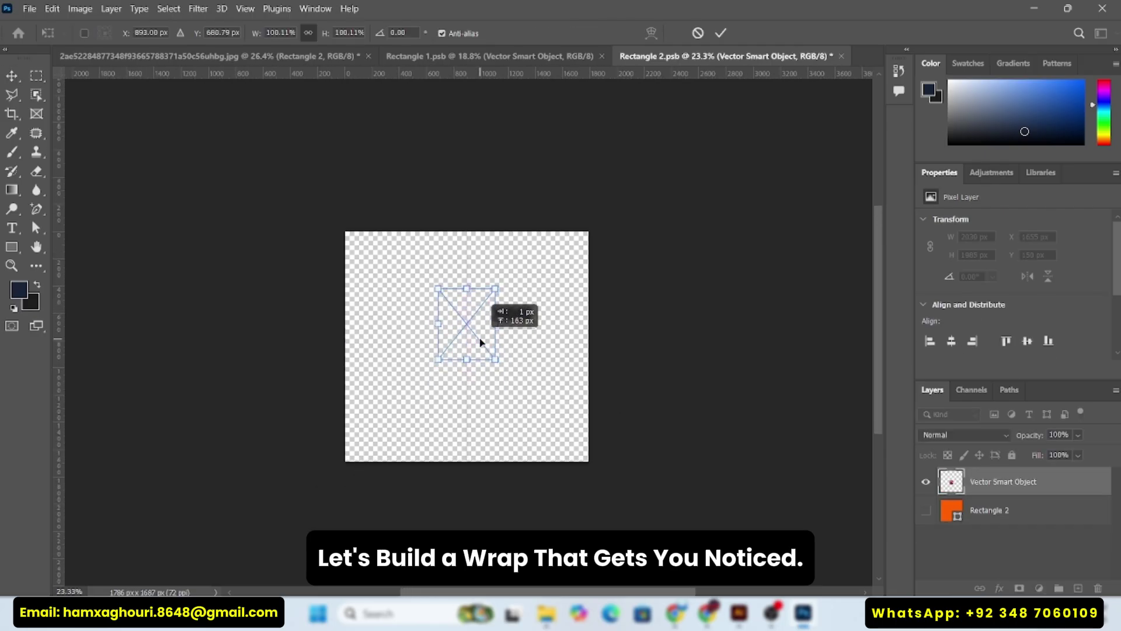
pyautogui.moveTo(516, 382); pyautogui.dragTo(616, 498)
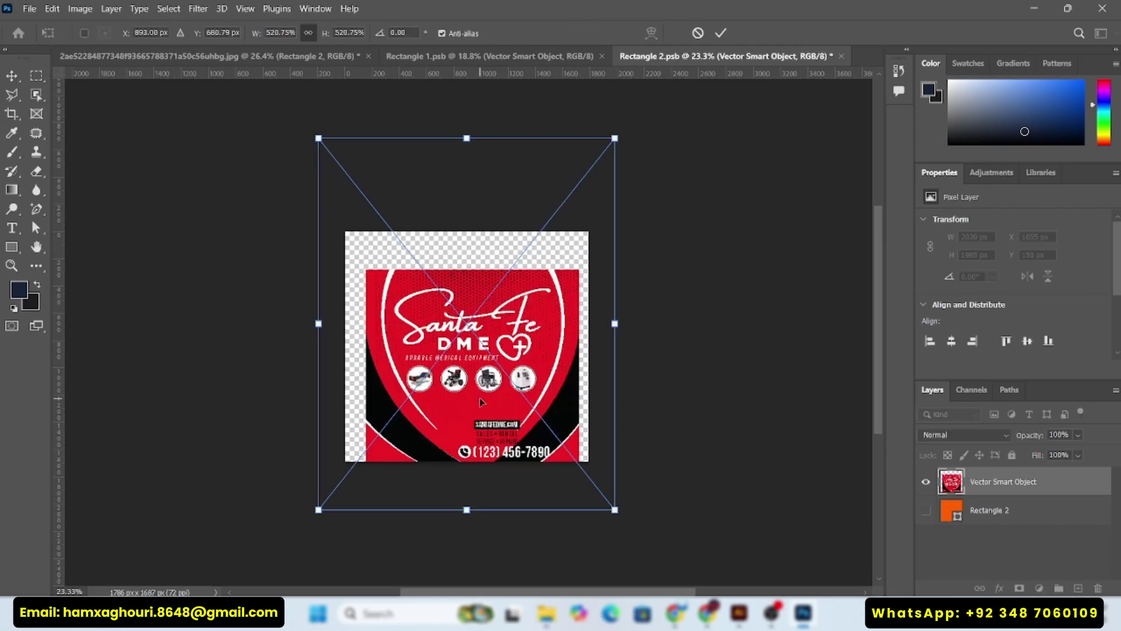
# Step: Scale the rear artwork to about 1818 × 1715 px and center it so it covers the whole canvas
pyautogui.scroll(-3, 589, 314)
pyautogui.moveTo(479, 369); pyautogui.dragTo(479, 366)
pyautogui.moveTo(579, 453); pyautogui.dragTo(594, 468)
pyautogui.moveTo(477, 367); pyautogui.dragTo(477, 356)
pyautogui.moveTo(589, 458); pyautogui.dragTo(596, 467)
pyautogui.click(721, 34)
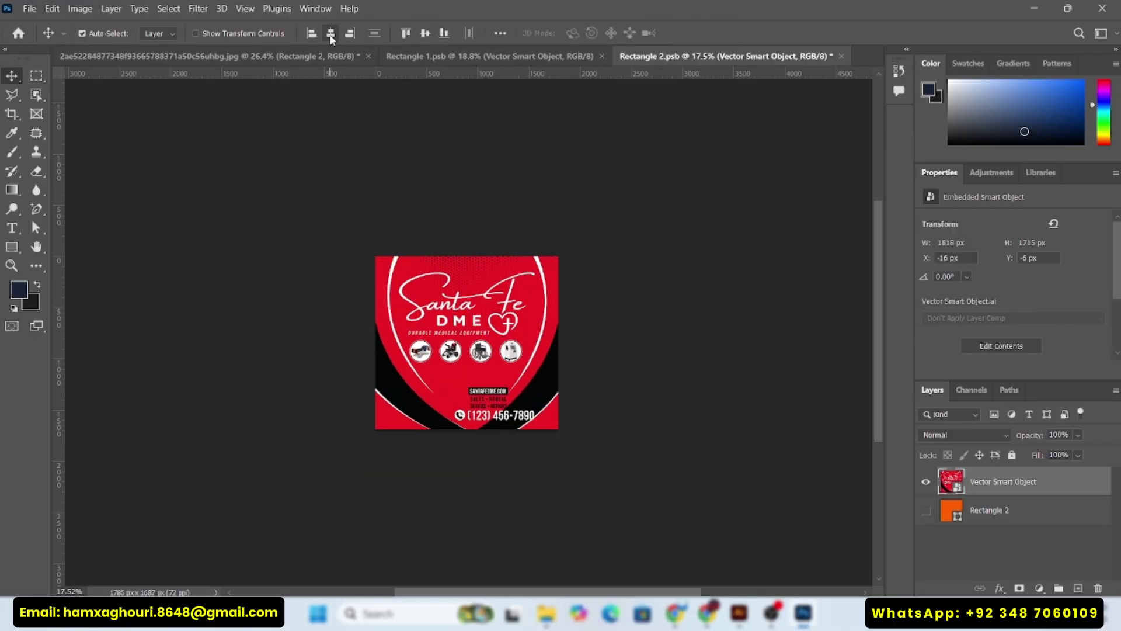
pyautogui.hotkey('ctrl', 't')
pyautogui.click(722, 34)
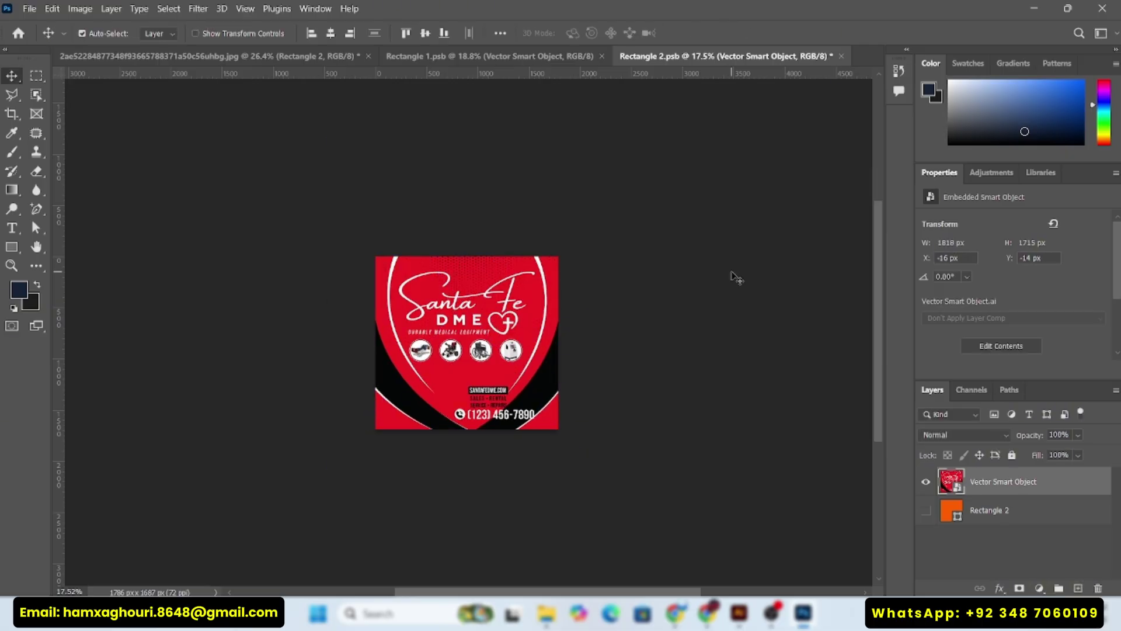
# Step: Save the Rectangle 2 contents, return to the van mockup, and show the Rectangle 2 layer
pyautogui.hotkey('ctrl', 's')
pyautogui.click(342, 56)
pyautogui.scroll(-2, 928, 513)
pyautogui.click(926, 509)
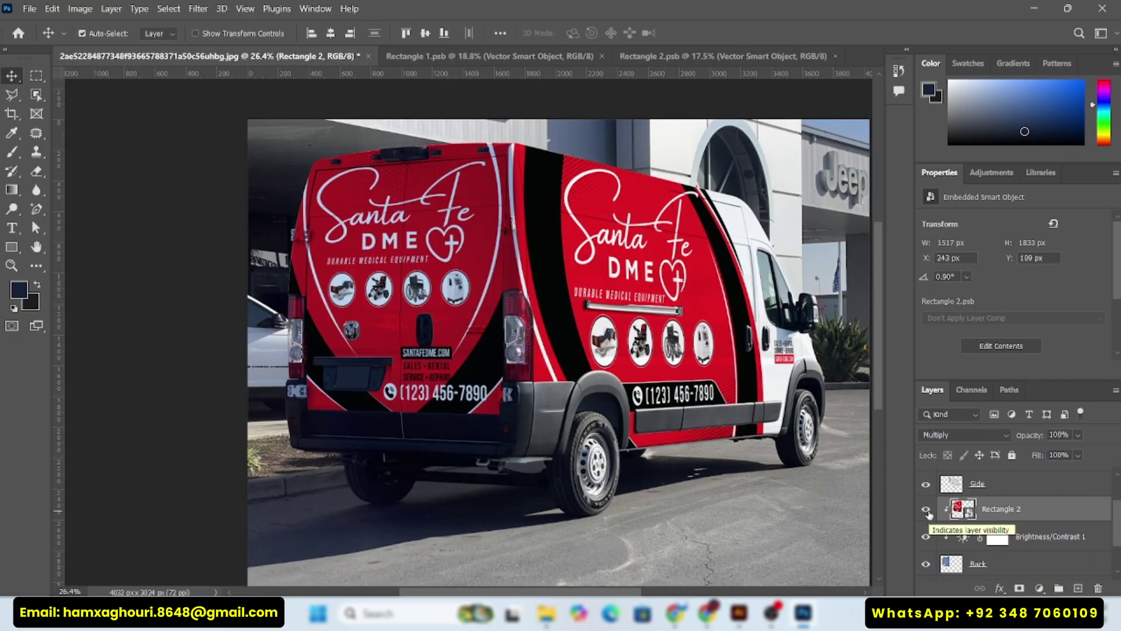
# Step: Distort the Rectangle 2 artwork by its left corners and lower right corner to match the van's rear outline
pyautogui.scroll(-3, 649, 357)
pyautogui.scroll(6, 630, 344)
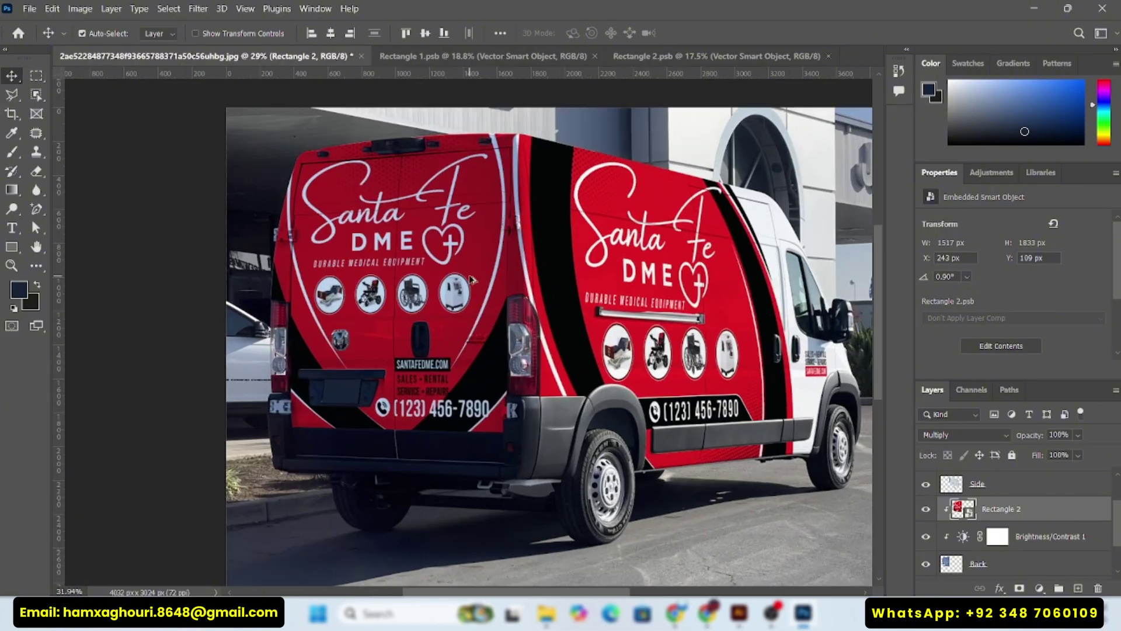
pyautogui.scroll(-2, 469, 279)
pyautogui.hotkey('ctrl', 't')
pyautogui.rightClick(438, 241)
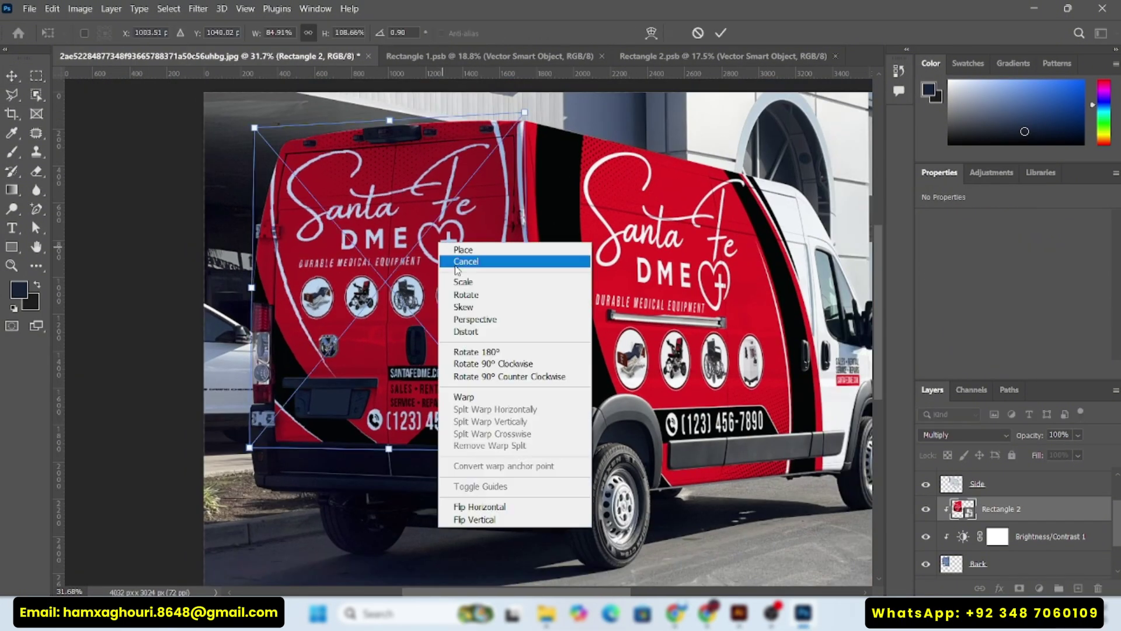
pyautogui.click(485, 332)
pyautogui.moveTo(405, 261); pyautogui.dragTo(405, 275)
pyautogui.moveTo(254, 141); pyautogui.dragTo(272, 138)
pyautogui.moveTo(351, 346); pyautogui.dragTo(384, 298)
pyautogui.moveTo(283, 412); pyautogui.dragTo(268, 430)
pyautogui.moveTo(562, 418); pyautogui.dragTo(566, 427)
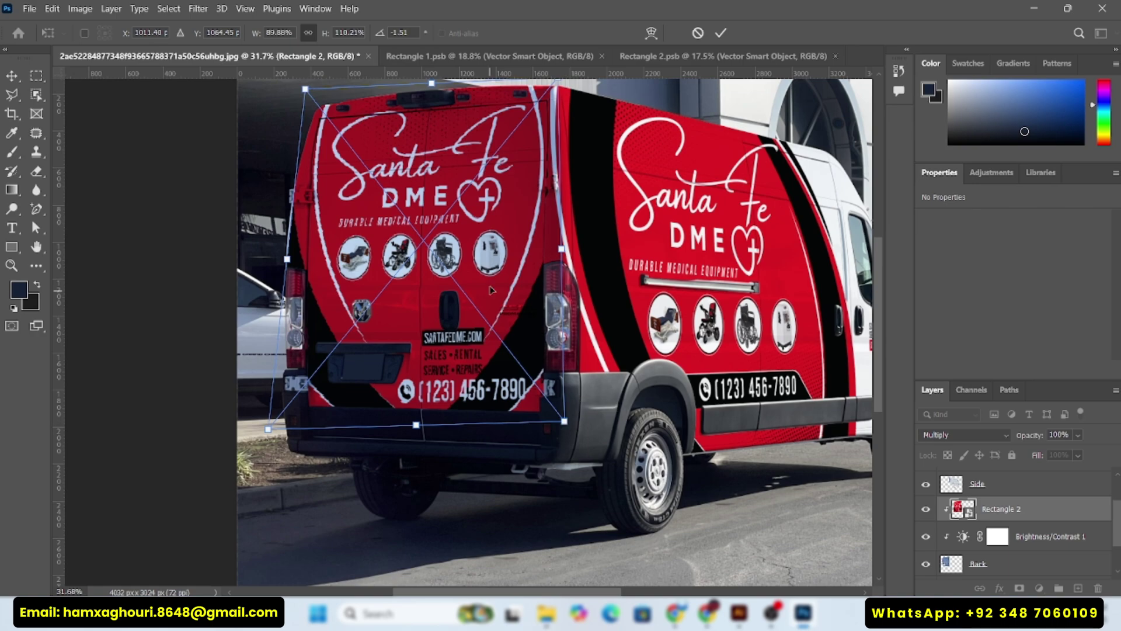
# Step: Fine-tune all four corners of the rear artwork against the roof and bumper edges, and apply the distortion
pyautogui.scroll(3, 491, 291)
pyautogui.moveTo(557, 185); pyautogui.dragTo(558, 186)
pyautogui.moveTo(305, 195); pyautogui.dragTo(303, 199)
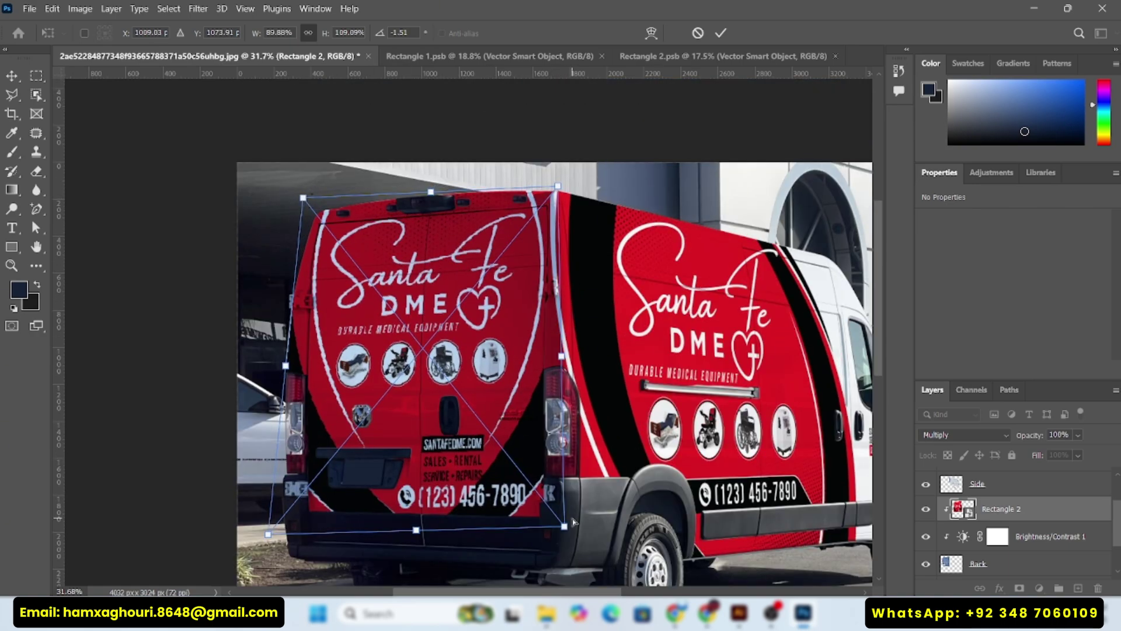
pyautogui.moveTo(573, 521); pyautogui.dragTo(572, 525)
pyautogui.moveTo(268, 534); pyautogui.dragTo(268, 530)
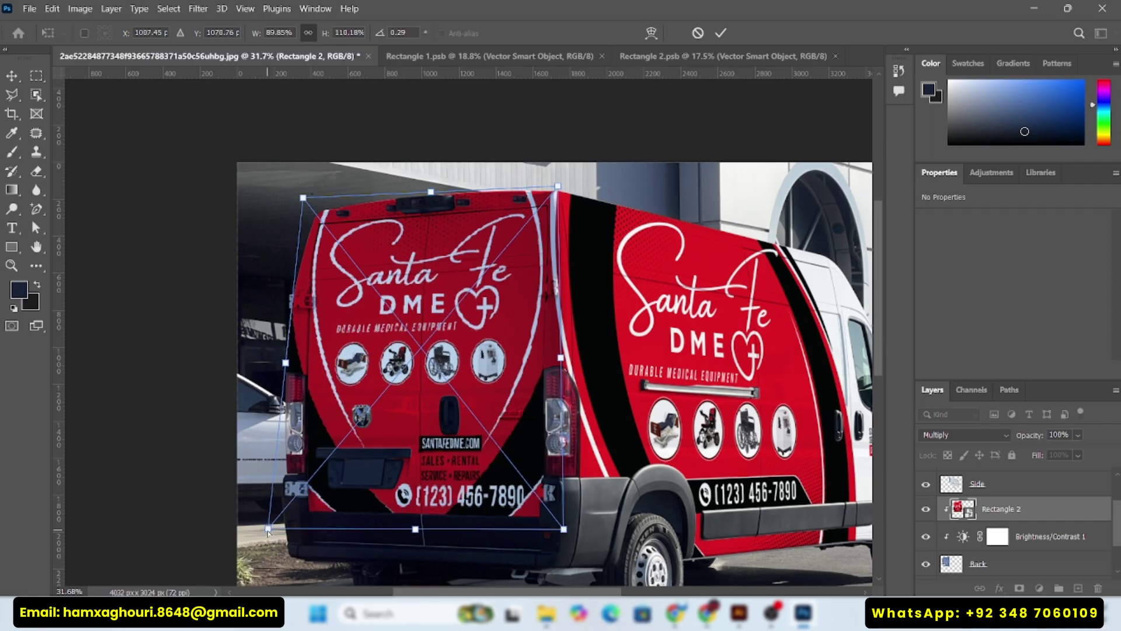
pyautogui.moveTo(561, 190); pyautogui.dragTo(560, 181)
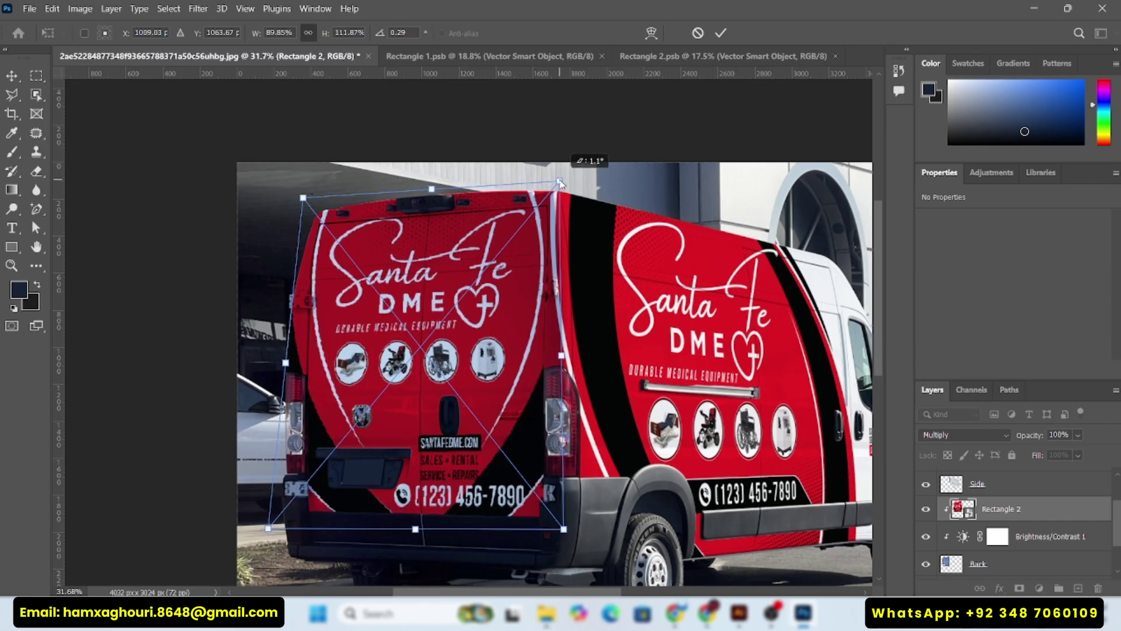
pyautogui.click(720, 33)
# Step: Examine the finished wrap up close, checking the front door lettering, phone number strip, equipment circles and logo
pyautogui.scroll(5, 453, 472)
pyautogui.scroll(-5, 452, 473)
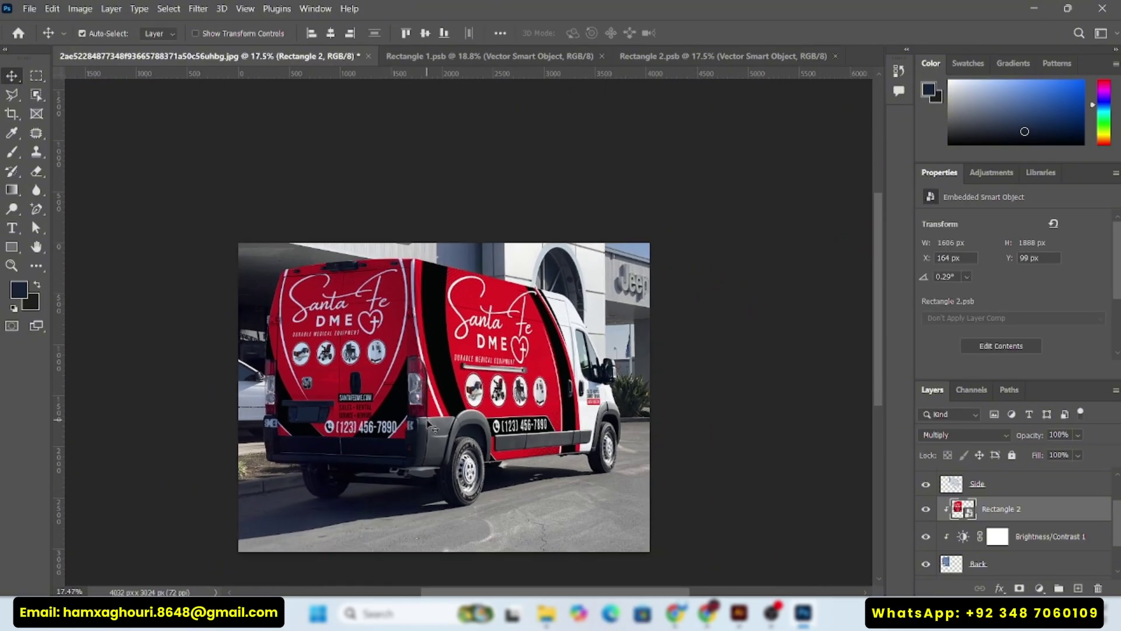
pyautogui.scroll(3, 659, 430)
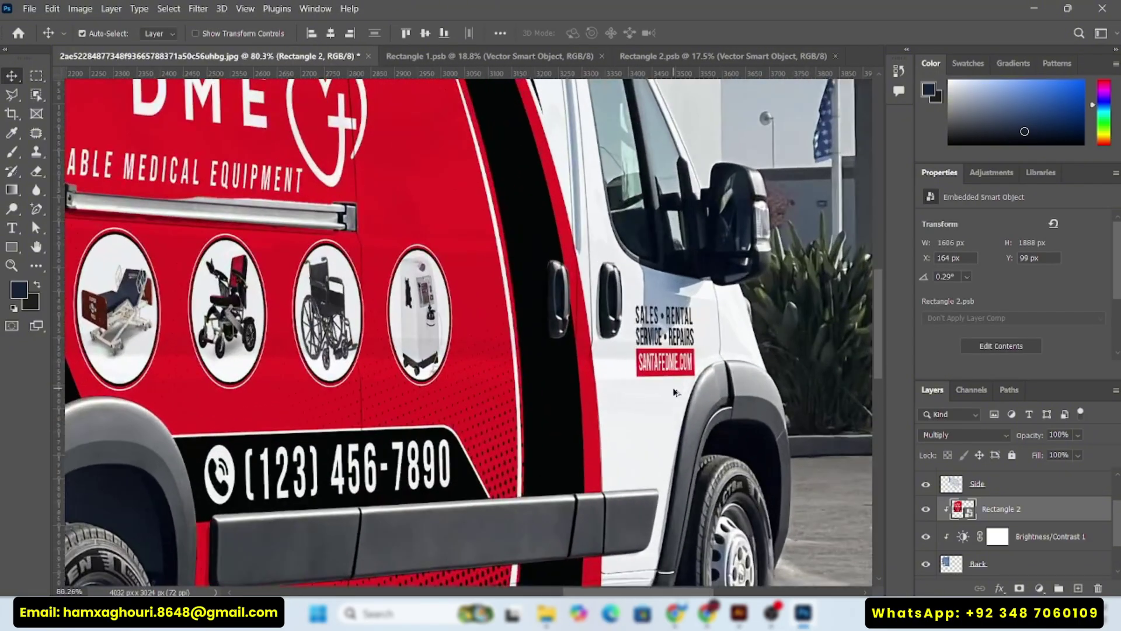
pyautogui.scroll(-2, 616, 464)
pyautogui.scroll(1, 444, 454)
pyautogui.scroll(4, 444, 455)
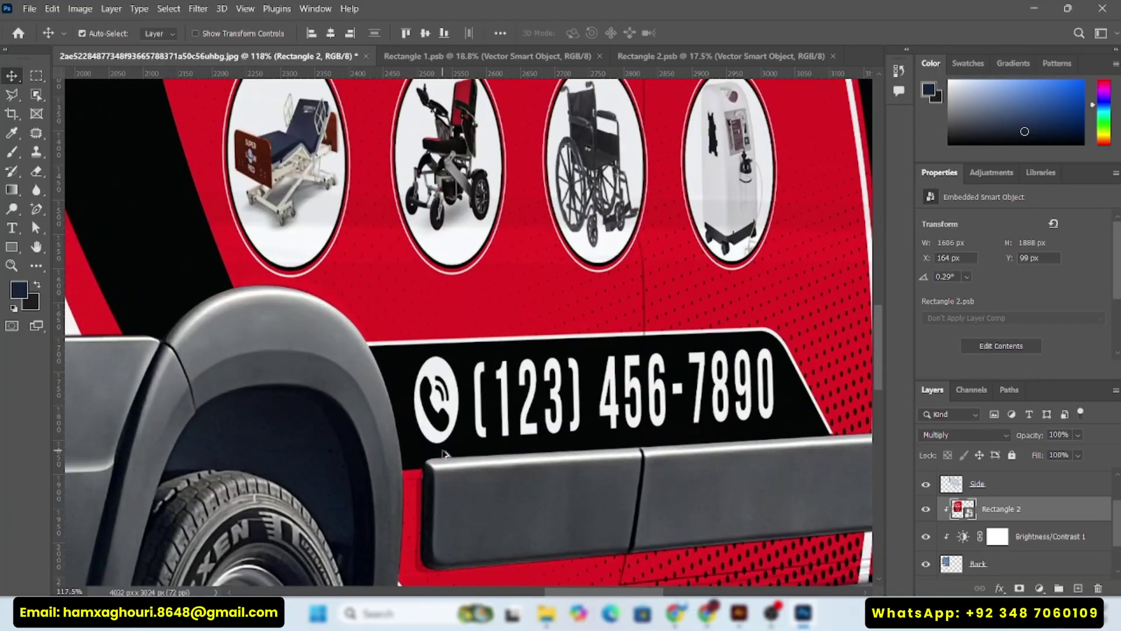
pyautogui.scroll(5, 506, 334)
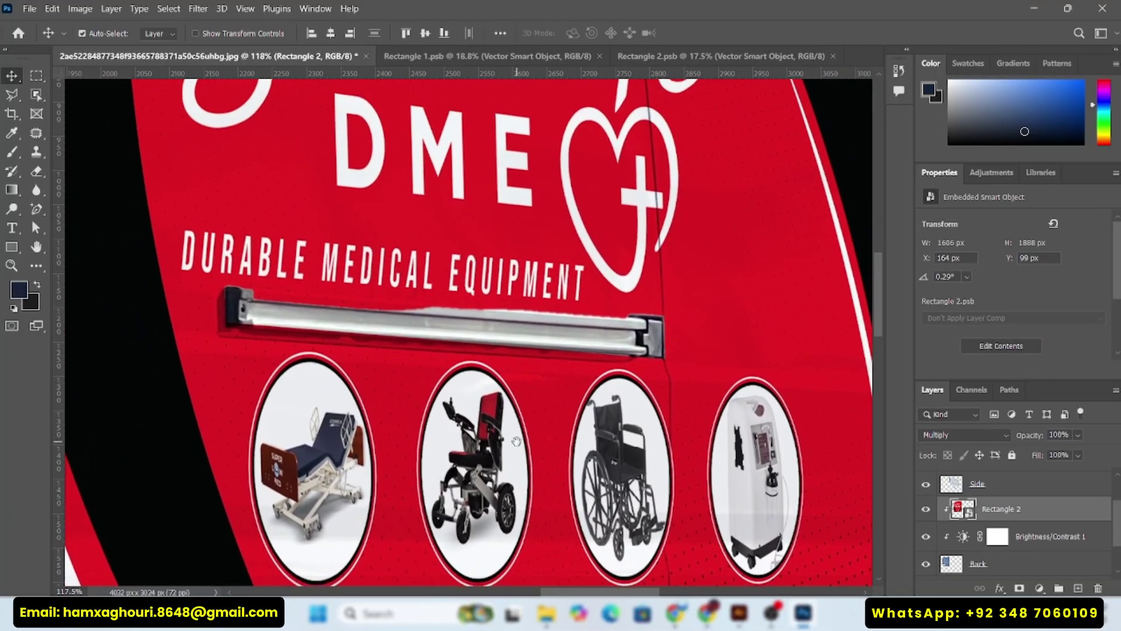
# Step: View the whole wrapped van and examine the side panel artwork in the Rectangle 1 smart object contents
pyautogui.scroll(-6, 511, 404)
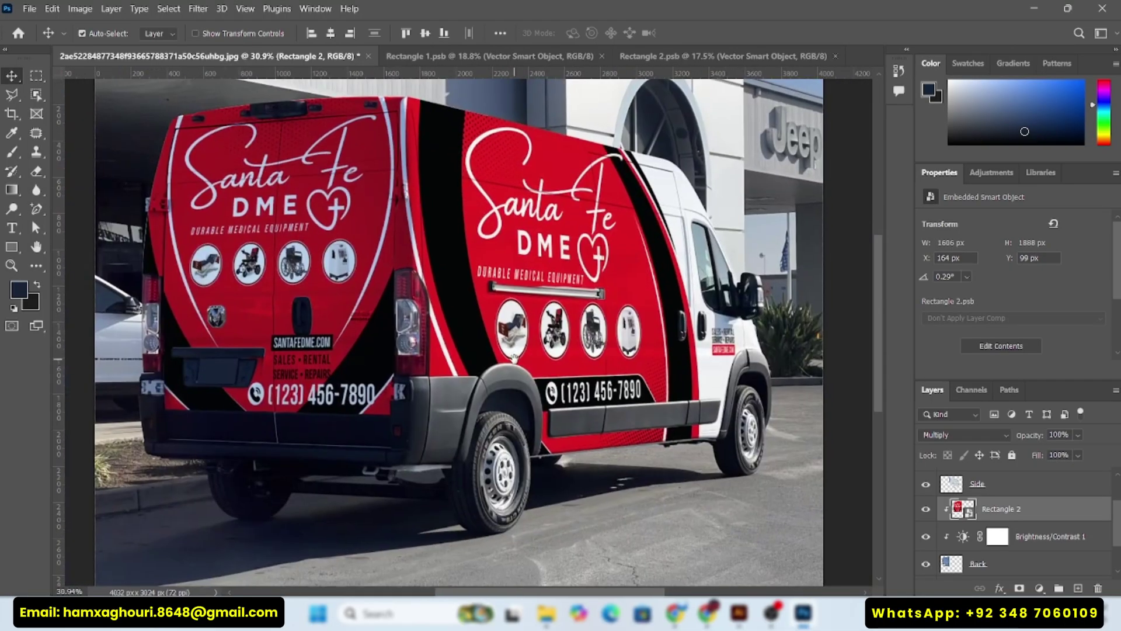
pyautogui.moveTo(513, 358); pyautogui.dragTo(499, 357)
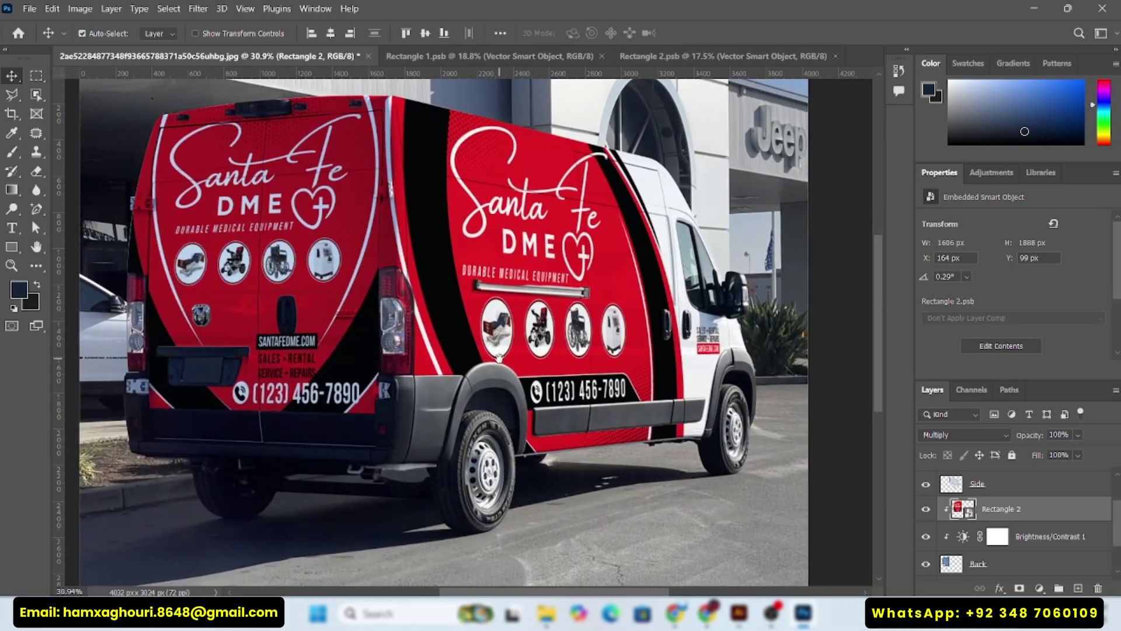
pyautogui.click(409, 57)
pyautogui.press('z')
pyautogui.moveTo(531, 319); pyautogui.dragTo(543, 340)
pyautogui.moveTo(388, 390)
pyautogui.mouseDown()
pyautogui.moveTo(549, 403)
pyautogui.moveTo(403, 380)
pyautogui.mouseUp()
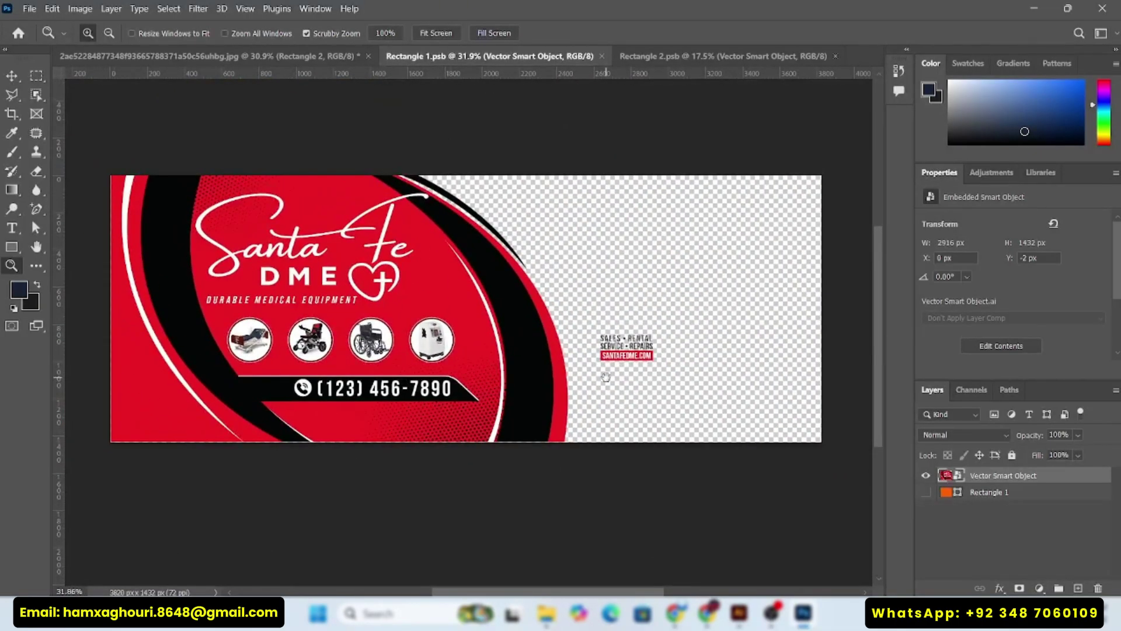
pyautogui.moveTo(606, 377); pyautogui.dragTo(599, 372)
pyautogui.press('v')
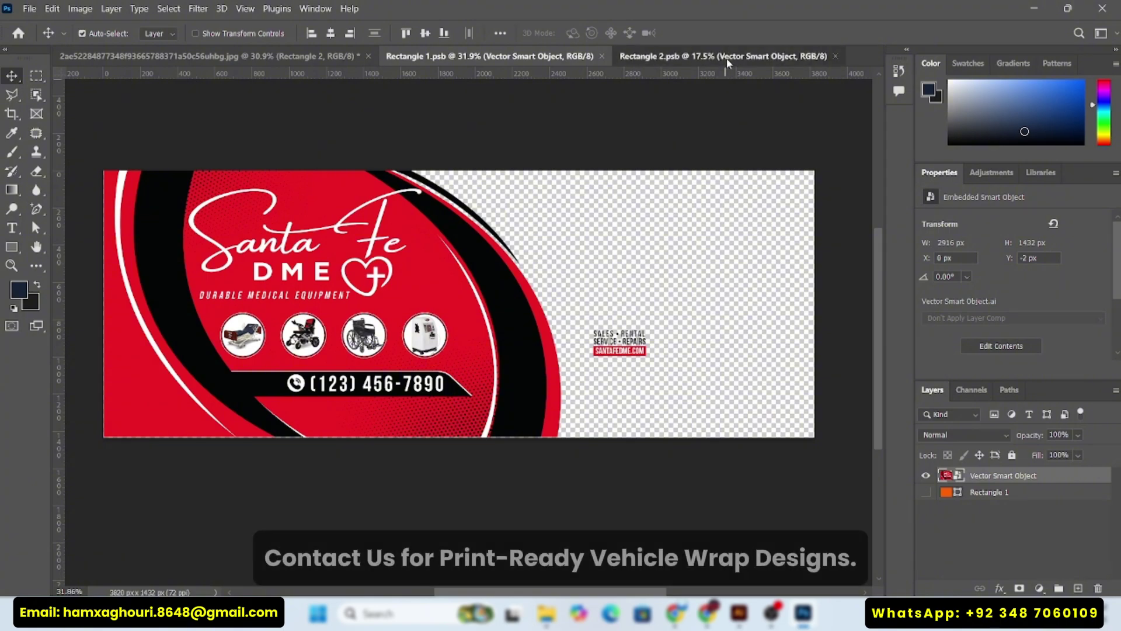
# Step: Examine the full rear door artwork in the Rectangle 2 smart object contents
pyautogui.click(726, 58)
pyautogui.press('z')
pyautogui.scroll(3, 503, 426)
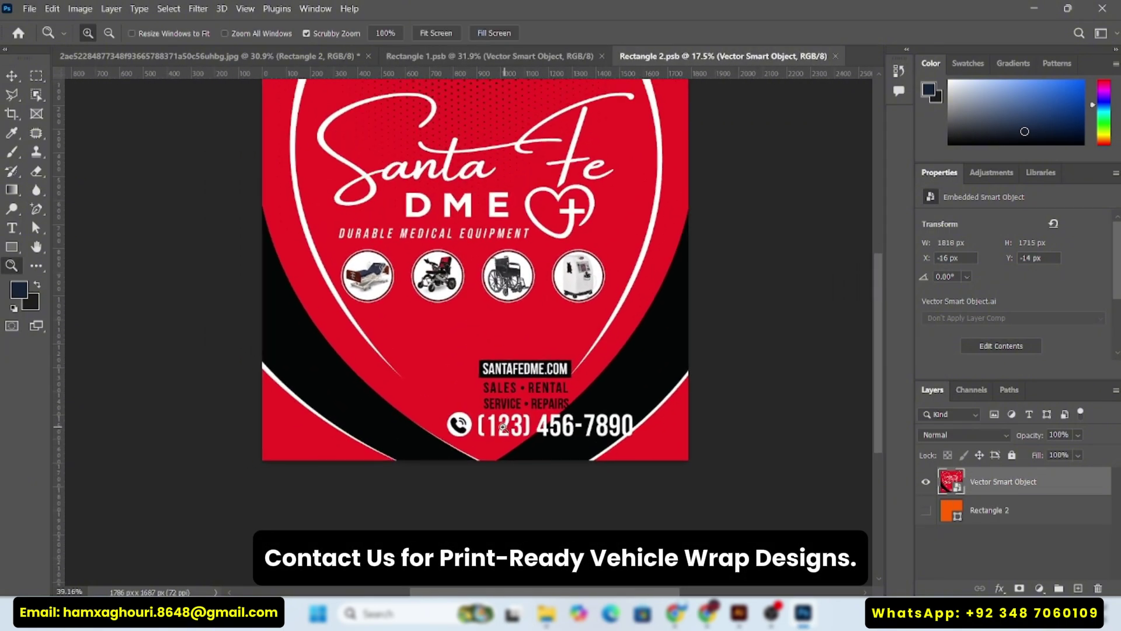
pyautogui.moveTo(503, 427); pyautogui.dragTo(491, 425)
pyautogui.press('v')
pyautogui.moveTo(611, 369); pyautogui.dragTo(611, 380)
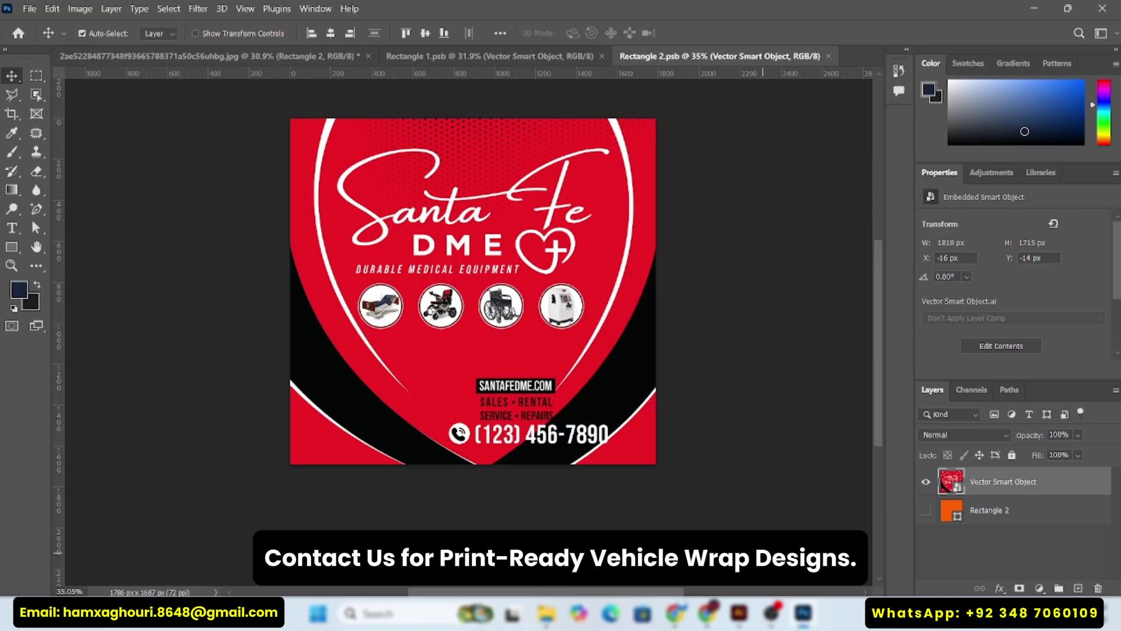
# Step: Switch to Illustrator and examine both side panel designs below the van template in the printable file
pyautogui.click(739, 612)
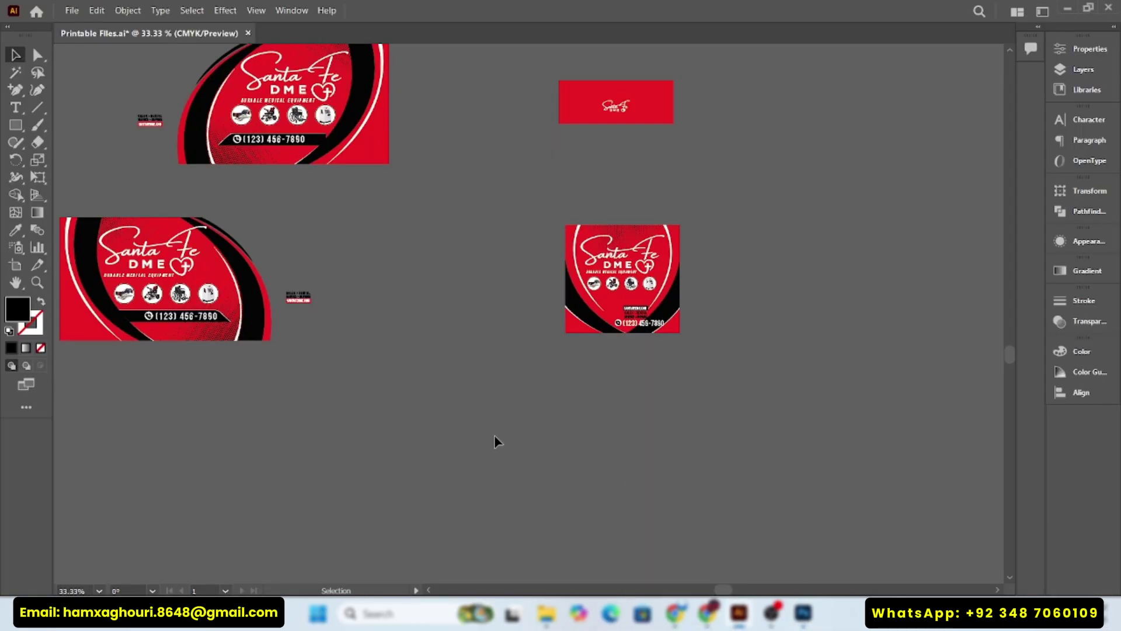
pyautogui.moveTo(477, 430); pyautogui.dragTo(585, 512)
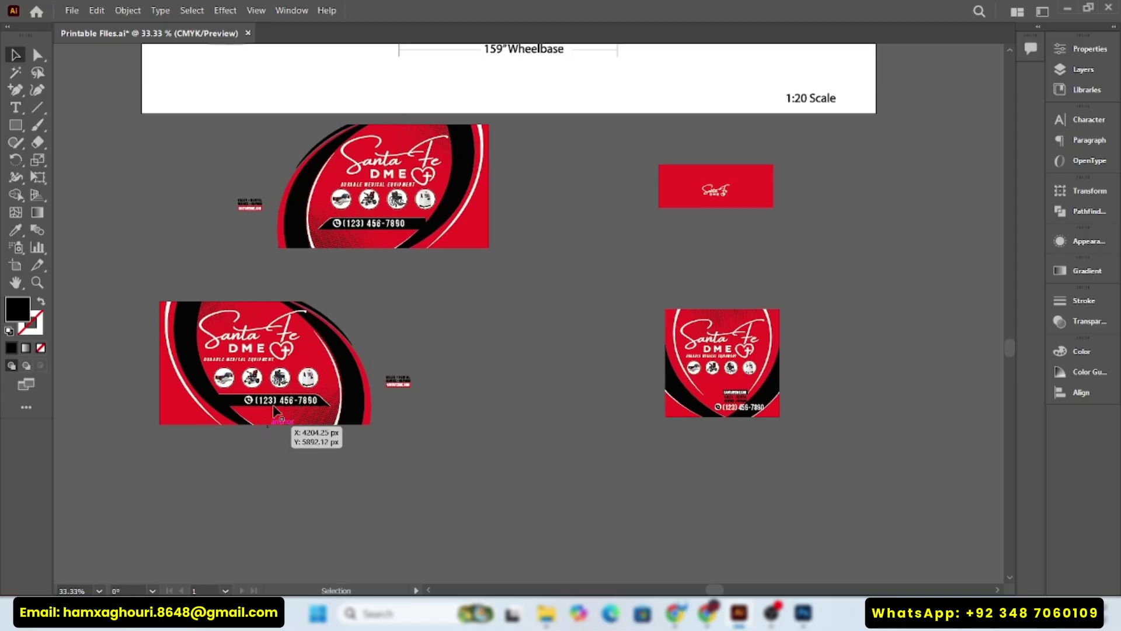
pyautogui.press('z')
pyautogui.moveTo(357, 388); pyautogui.dragTo(378, 396)
pyautogui.moveTo(316, 429); pyautogui.dragTo(330, 444)
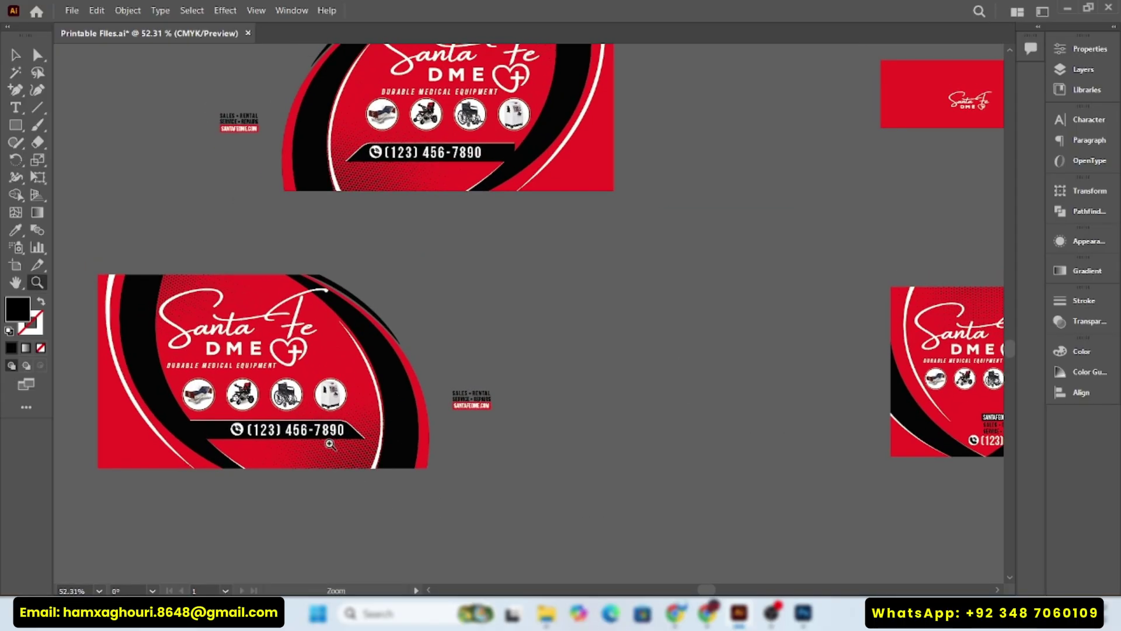
pyautogui.scroll(3, 359, 401)
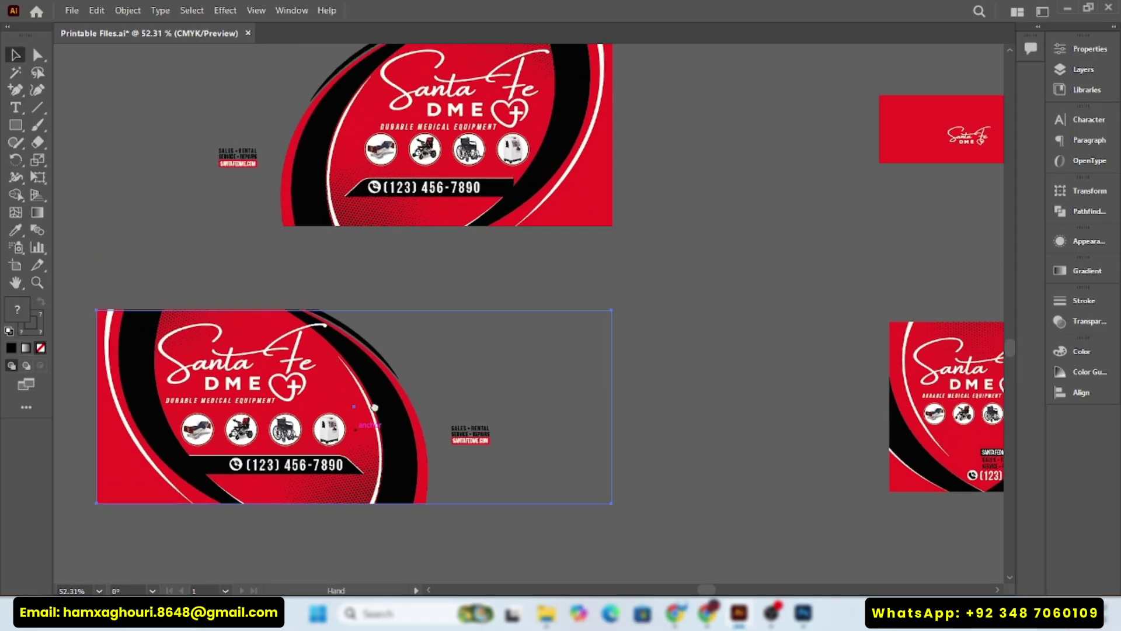
pyautogui.scroll(1, 482, 264)
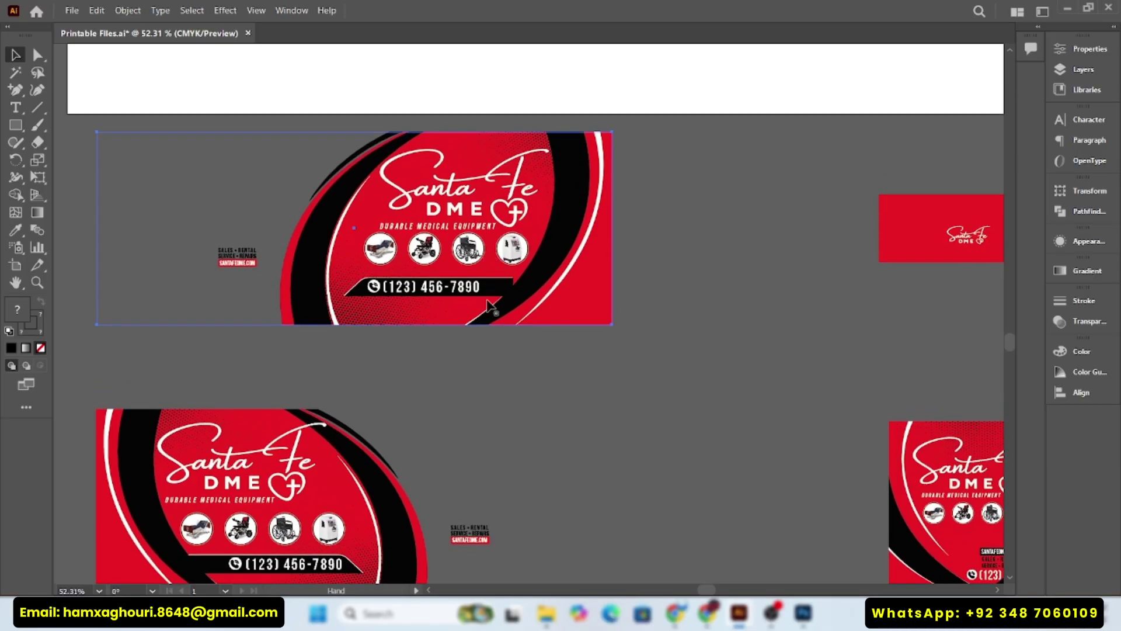
# Step: Examine the small red logo panel and the rear door panel in the printable artwork
pyautogui.hscroll(6, 655, 296)
pyautogui.click(636, 231)
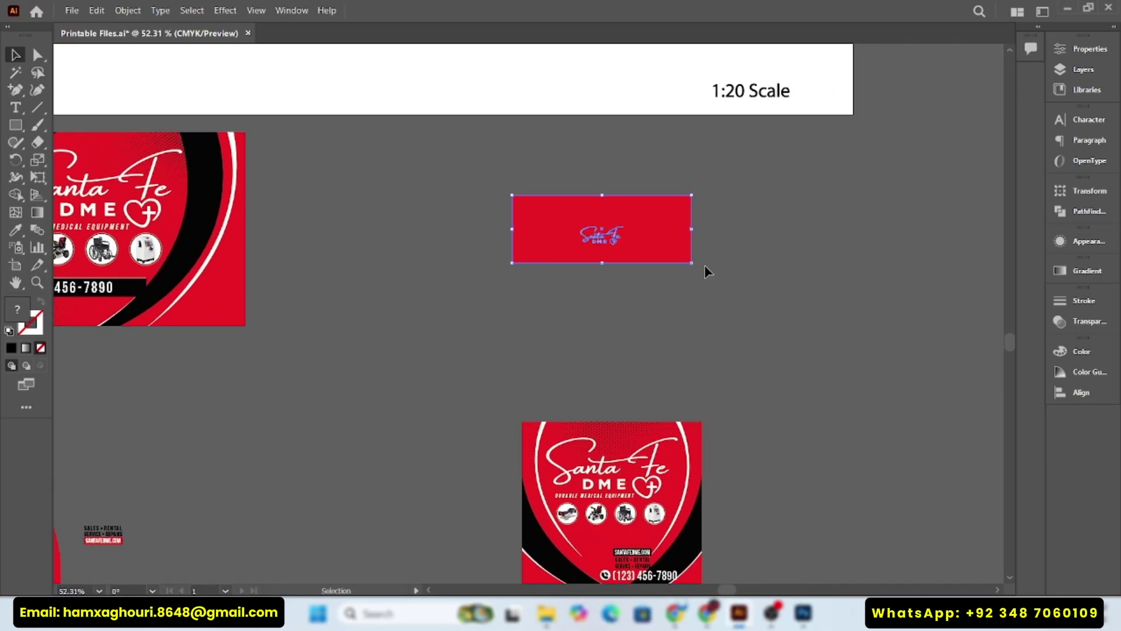
pyautogui.scroll(-4, 734, 317)
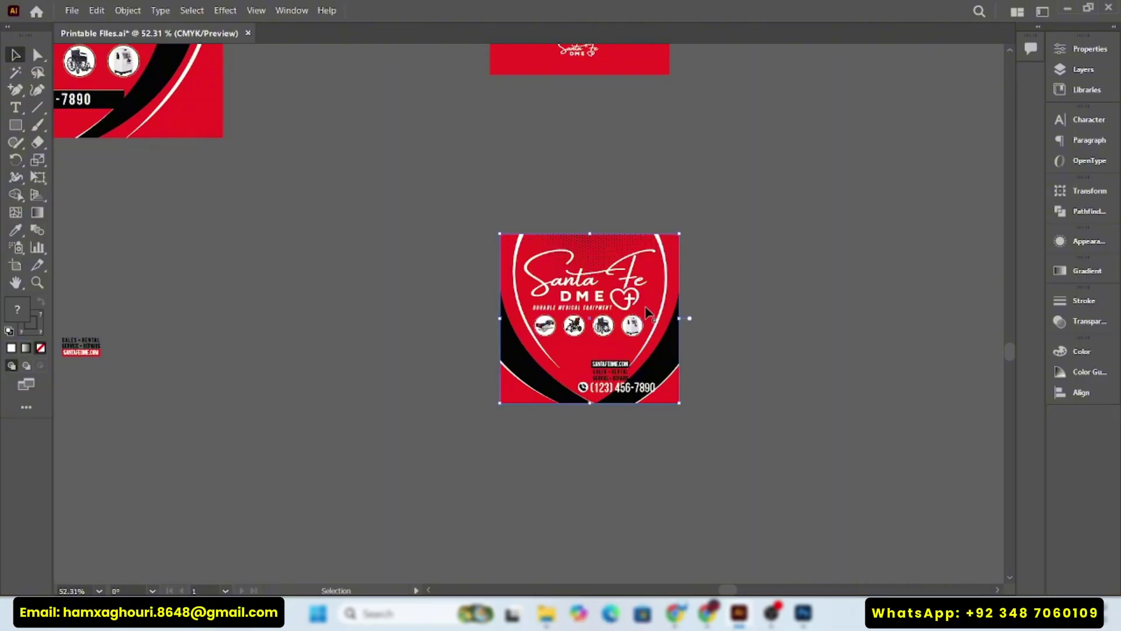
pyautogui.press('z')
pyautogui.moveTo(602, 371); pyautogui.dragTo(693, 417)
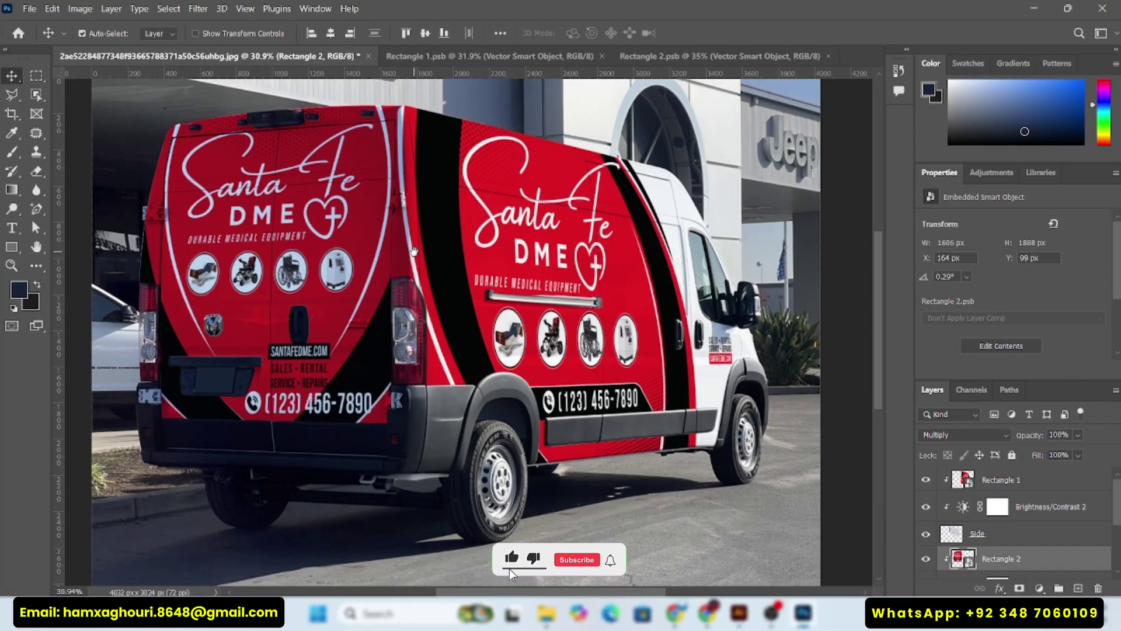
# Step: Return to the van mockup in Photoshop and review the rear and side wrap closer up
pyautogui.press('z')
pyautogui.moveTo(398, 287); pyautogui.dragTo(415, 282)
pyautogui.press('v')
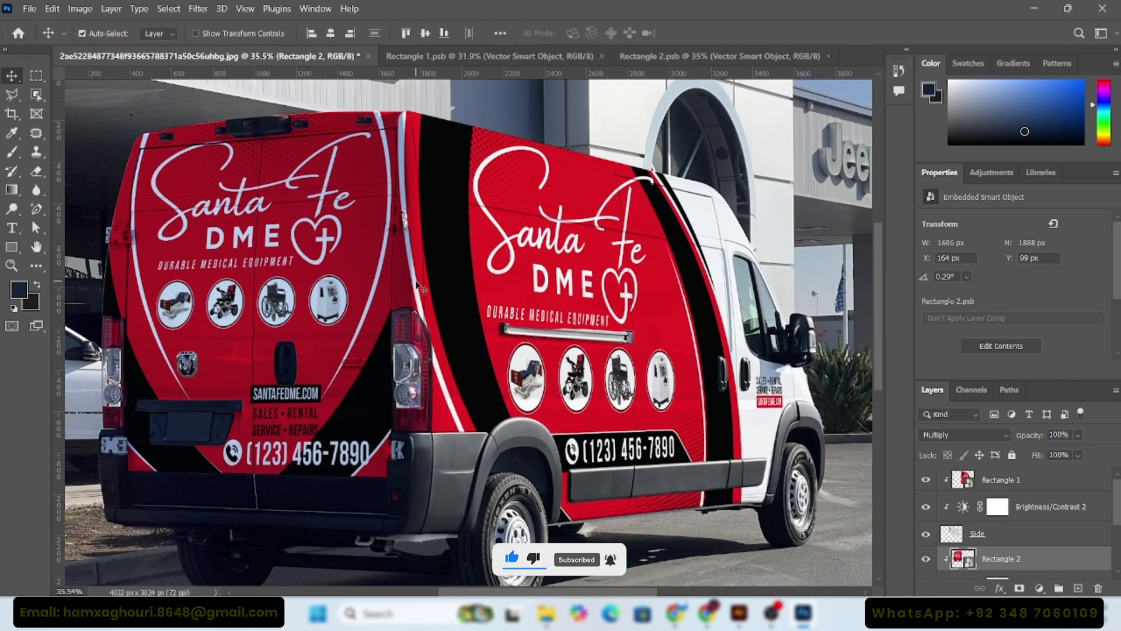